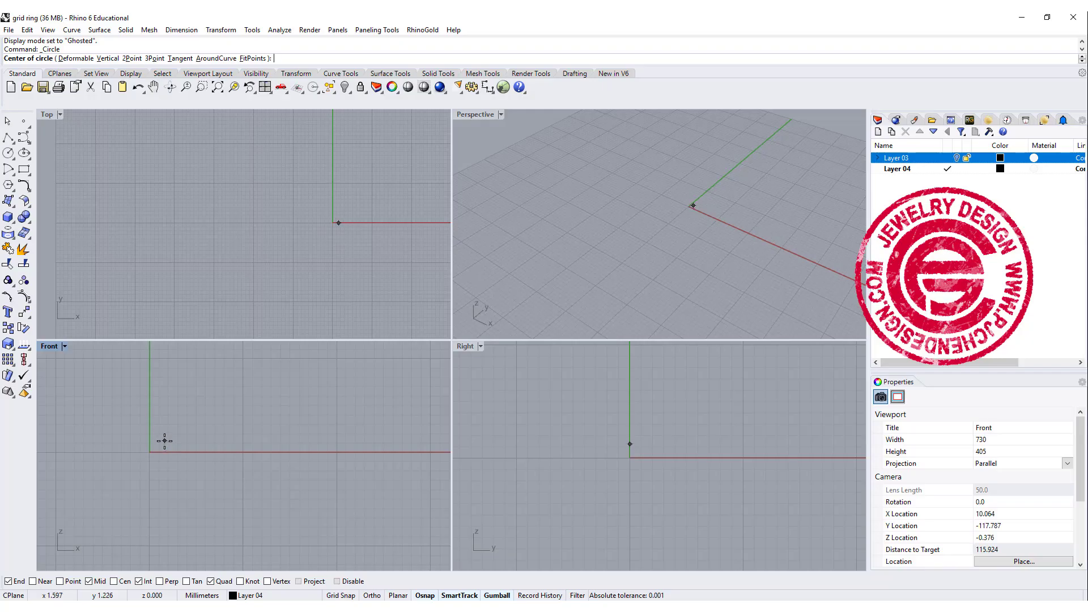
# Draw a 16 mm diameter circle centred on the origin in the Front view.
pyautogui.write('0')
pyautogui.press('Return')
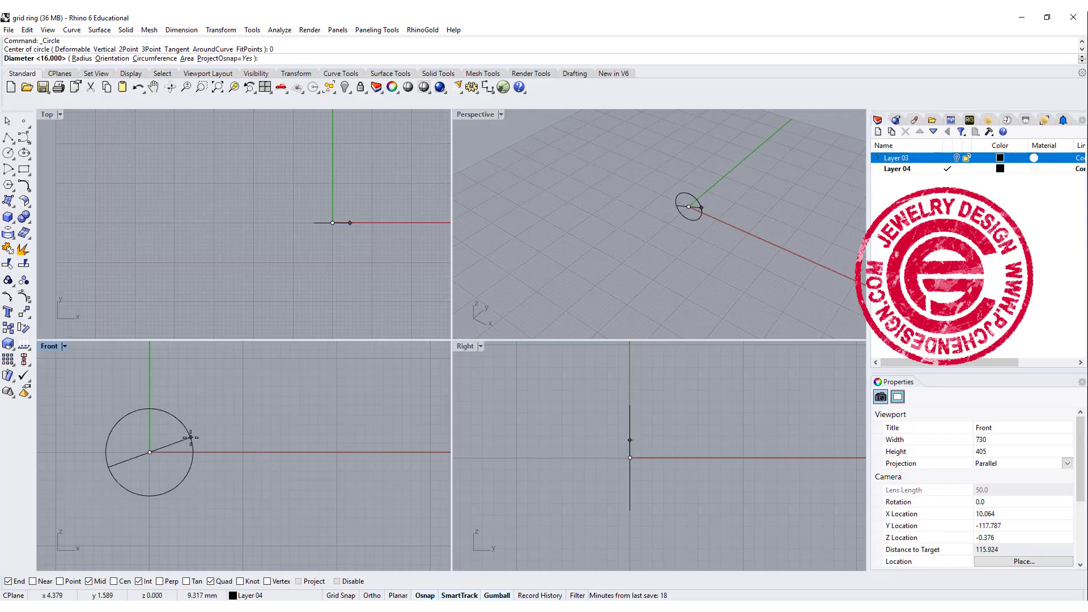
pyautogui.write('16')
pyautogui.press('Return')
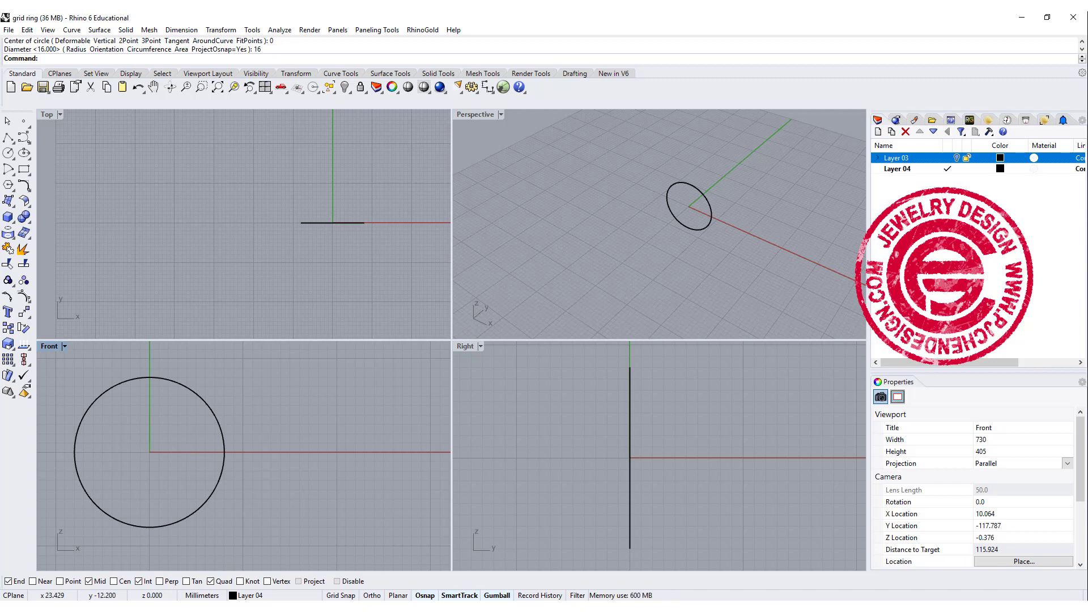
# In the Right view, draw a horizontal line about 9.4 mm long from its midpoint at the circle's top.
pyautogui.doubleClick(462, 347)
pyautogui.scroll(-2, 459, 306)
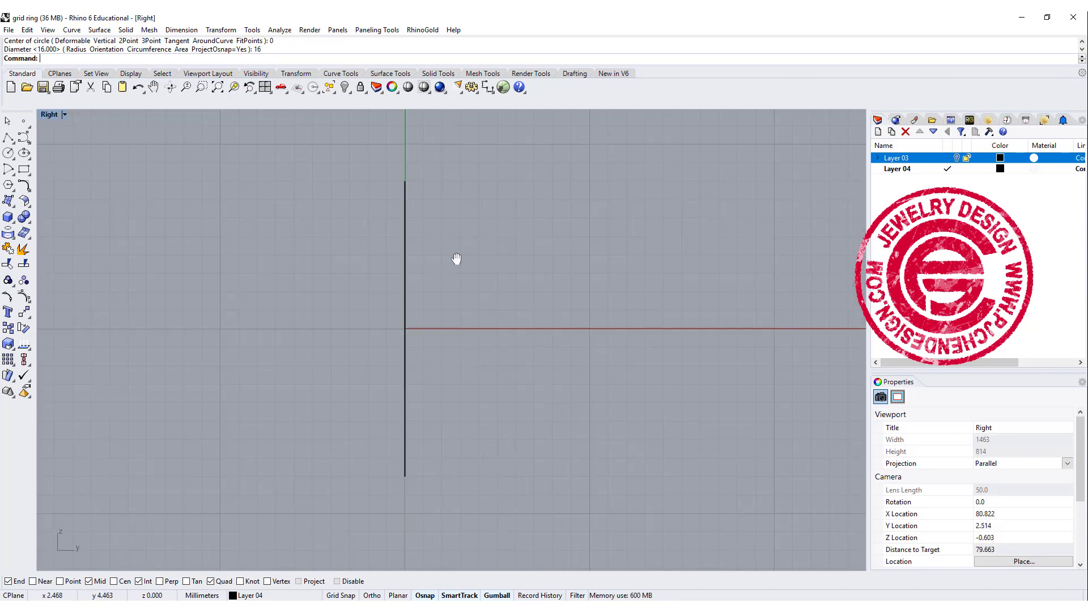
pyautogui.click(9, 169)
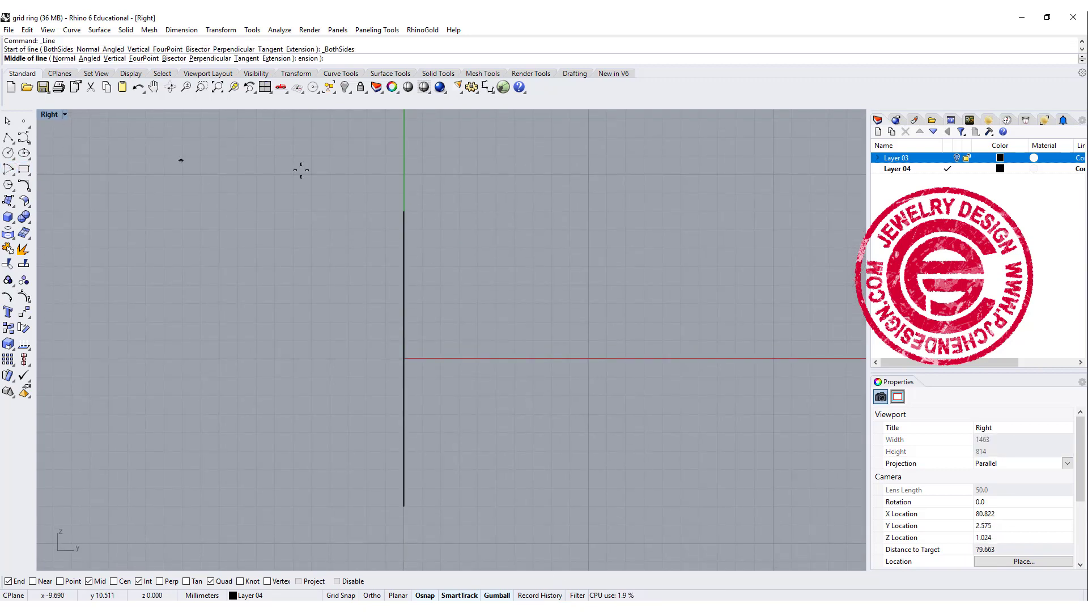
pyautogui.click(402, 210)
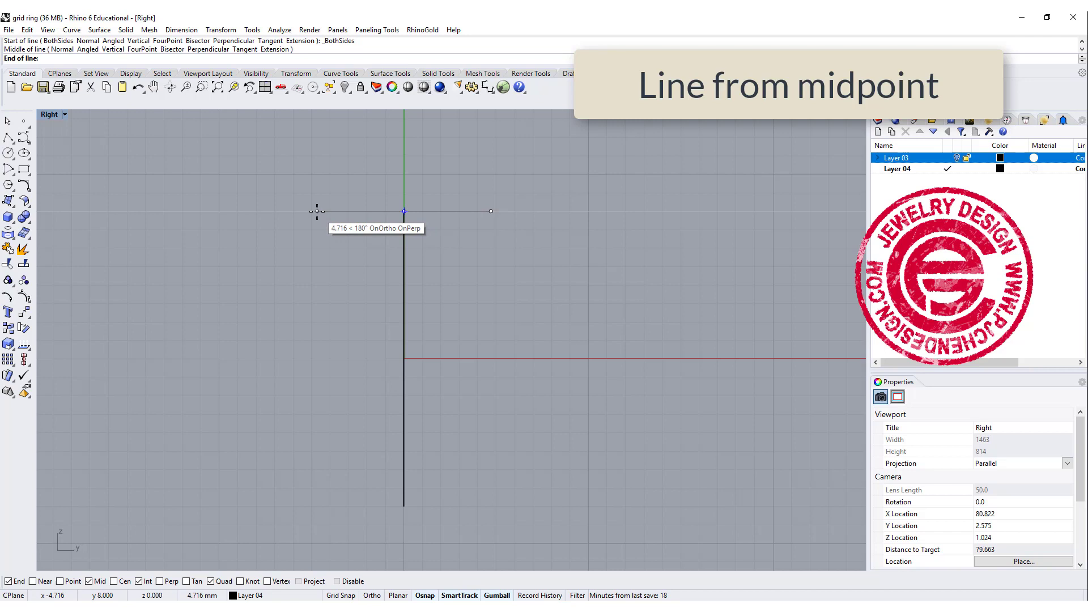
pyautogui.click(317, 210)
# Draw a vertical polyline segment about 1.6 mm high upward from the left end of the horizontal line.
pyautogui.write('pl')
pyautogui.press('Return')
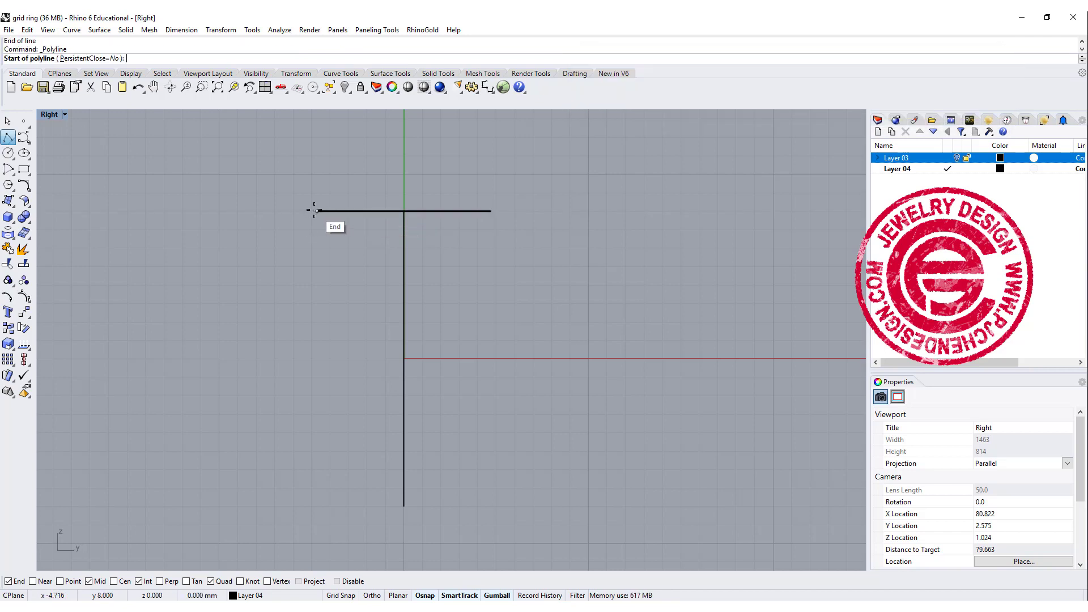
pyautogui.click(317, 211)
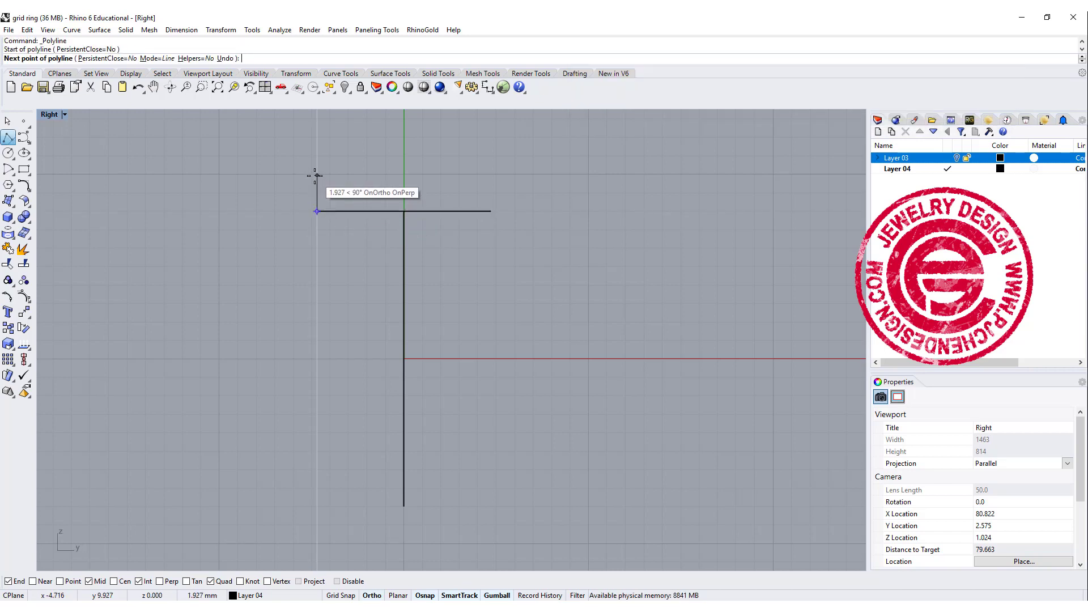
pyautogui.click(317, 183)
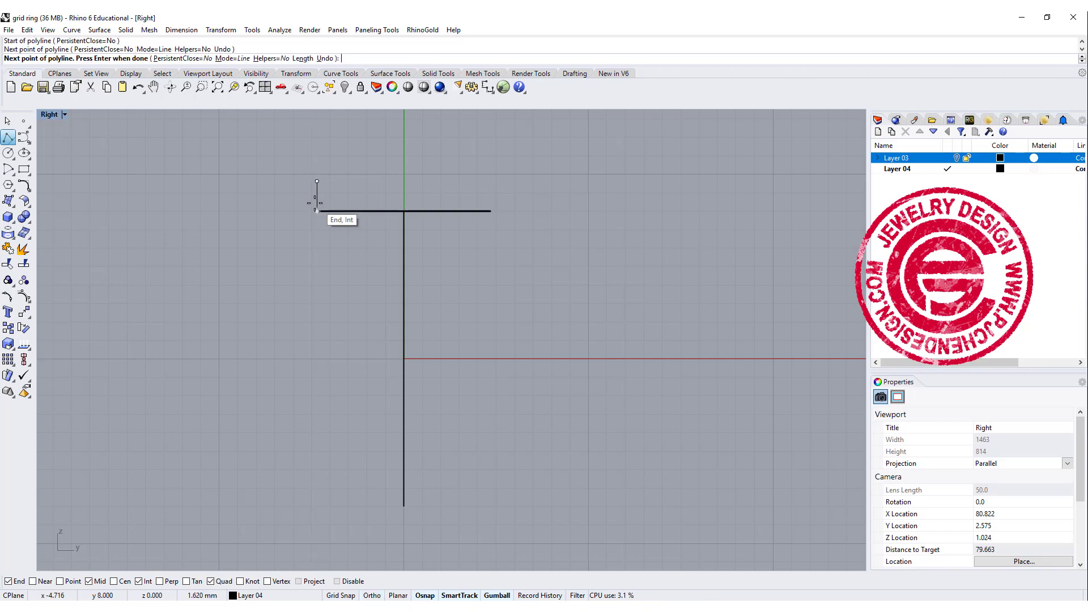
pyautogui.press('Return')
# Copy the short vertical segment from the left end to the right end of the horizontal line.
pyautogui.click(8, 328)
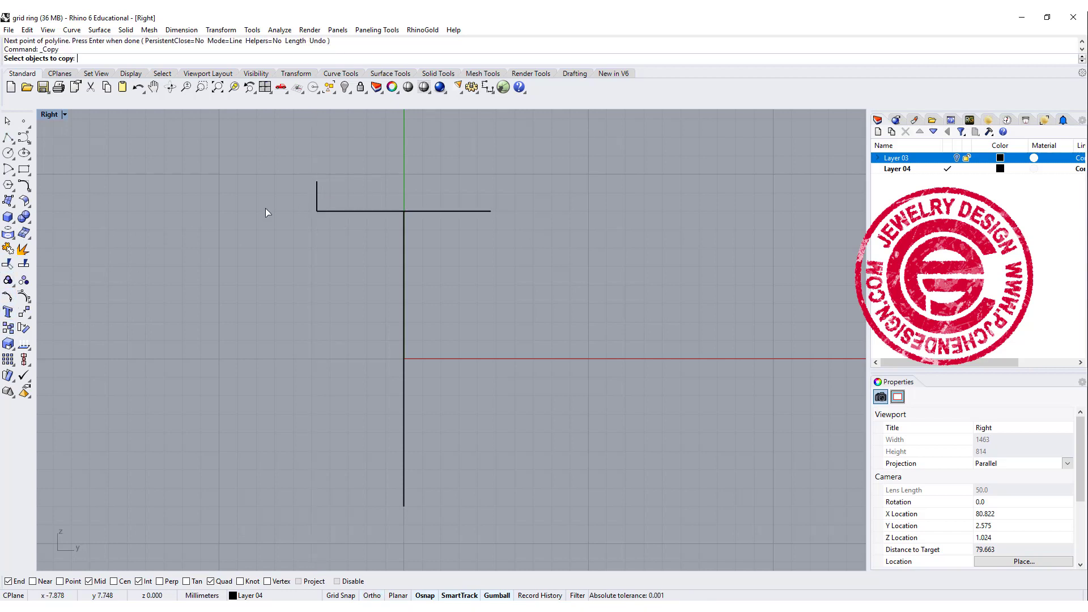
pyautogui.click(316, 198)
pyautogui.press('Return')
pyautogui.click(313, 208)
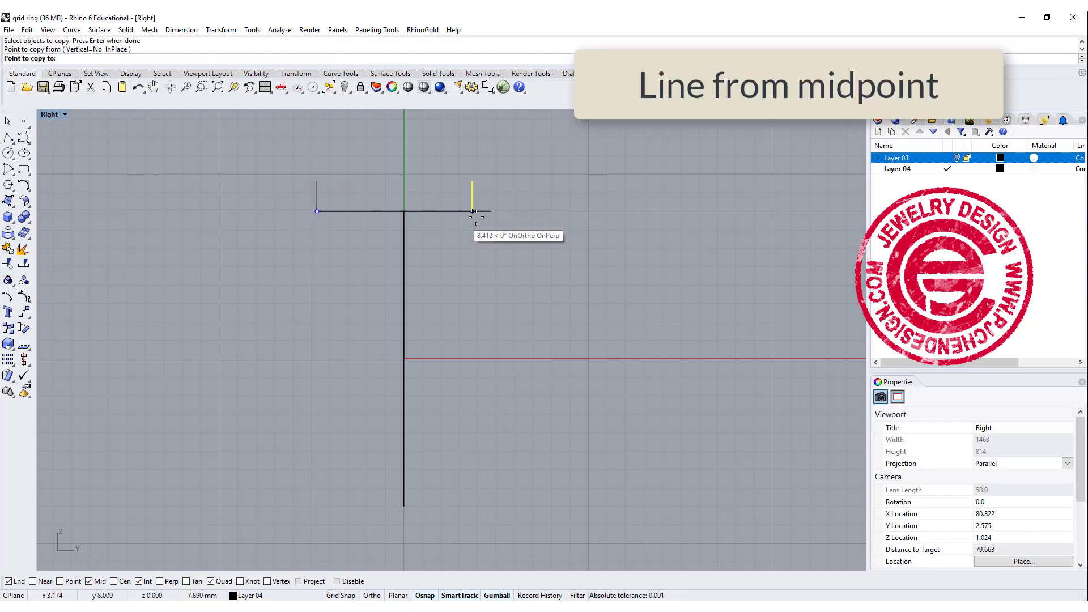
pyautogui.click(491, 211)
pyautogui.press('Return')
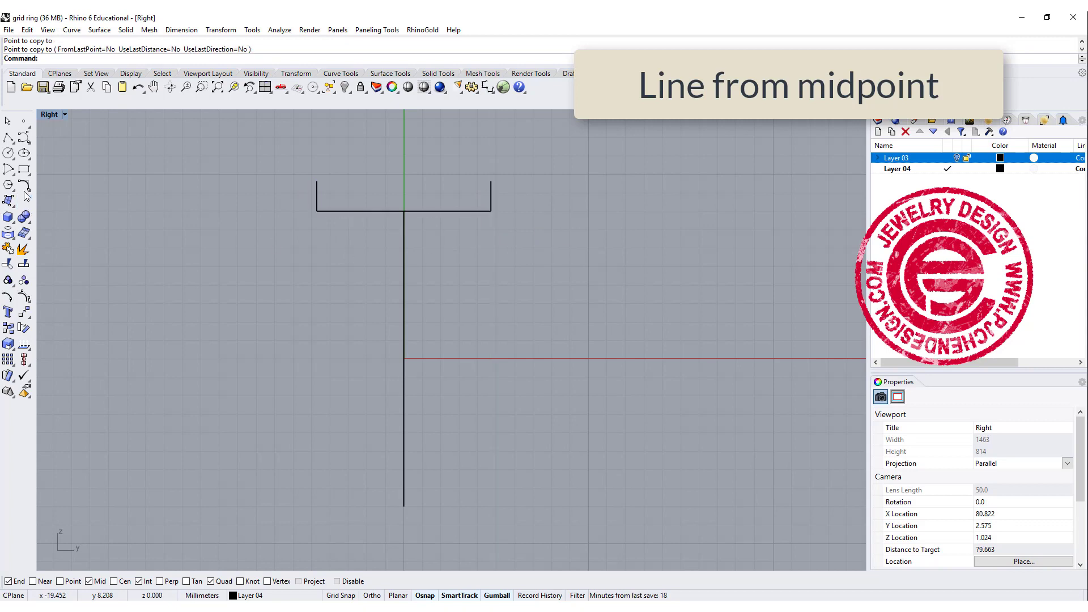
# Close the profile with a shallow upward arc between the vertical segments' upper ends, and join the four curves.
pyautogui.click(24, 186)
pyautogui.click(61, 170)
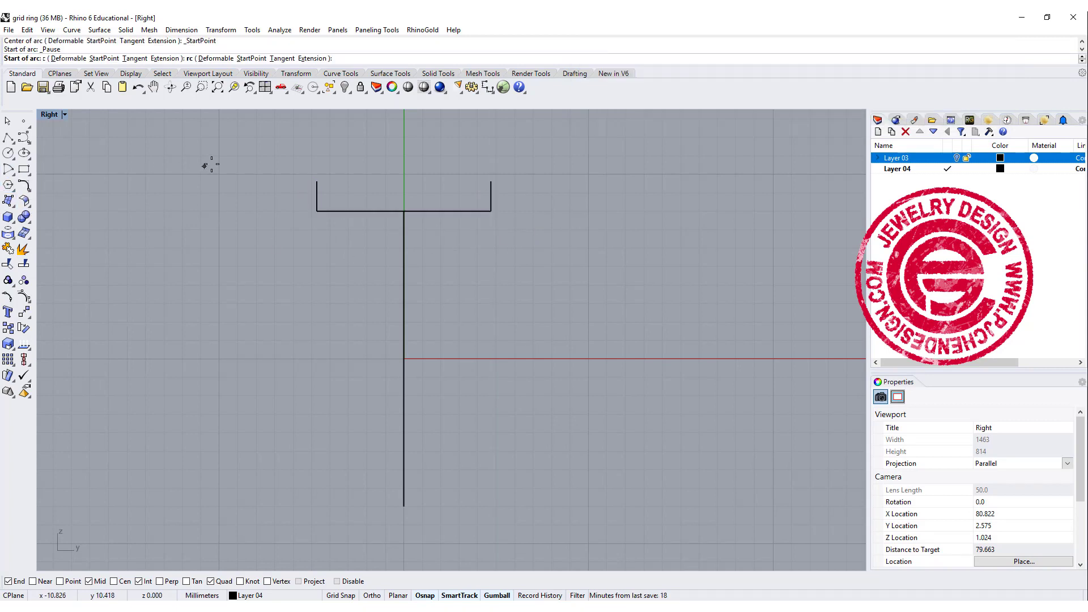
pyautogui.click(317, 181)
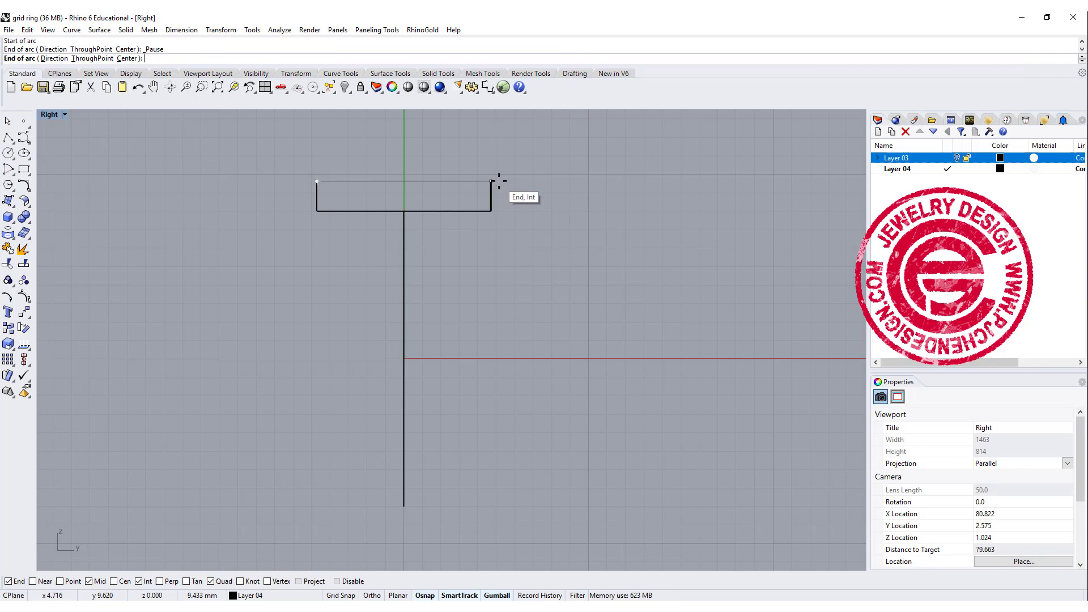
pyautogui.click(492, 181)
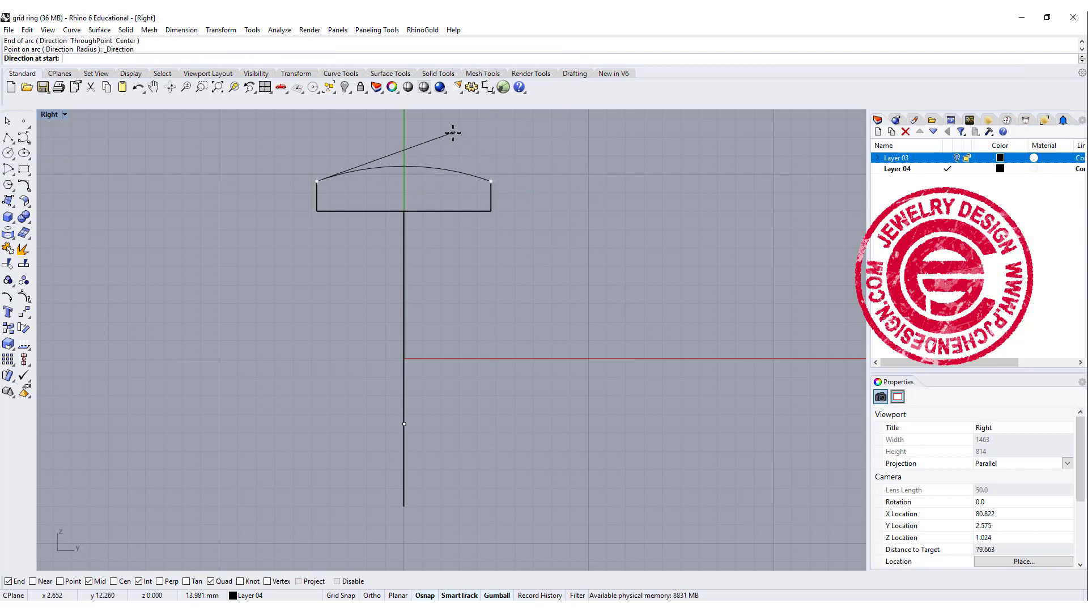
pyautogui.click(450, 131)
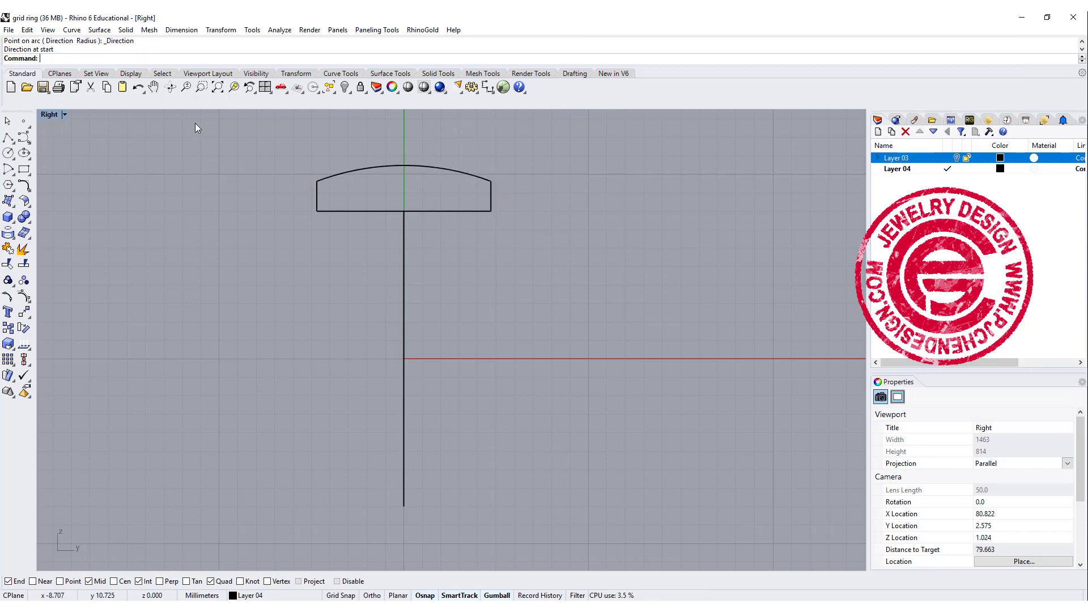
pyautogui.moveTo(195, 123); pyautogui.dragTo(507, 224)
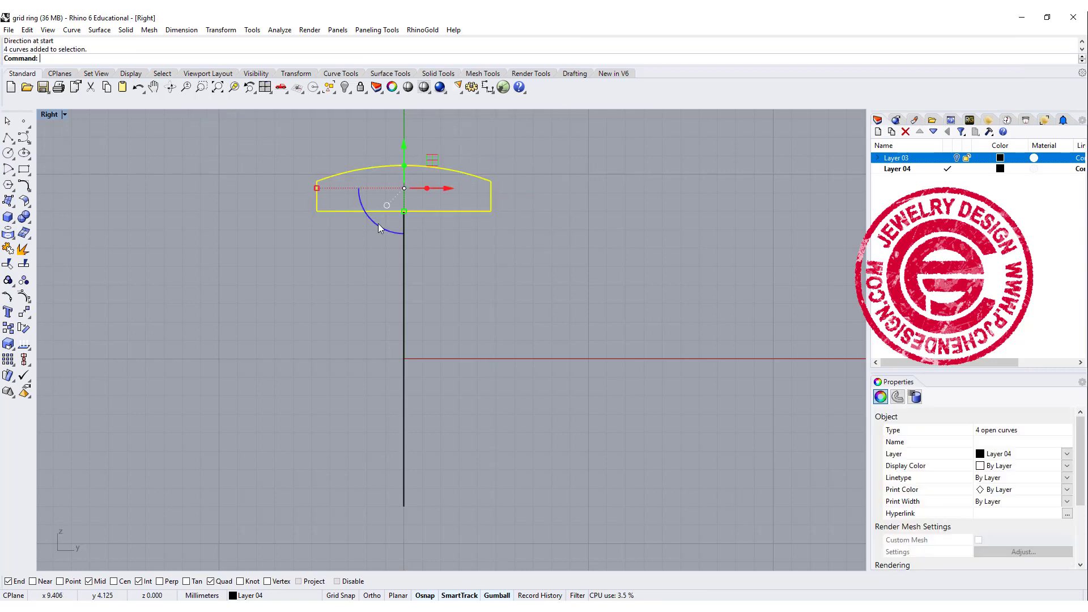
pyautogui.click(9, 245)
# Mirror a copy of the closed profile to the circle's bottom, across the horizontal axis through the origin.
pyautogui.click(24, 312)
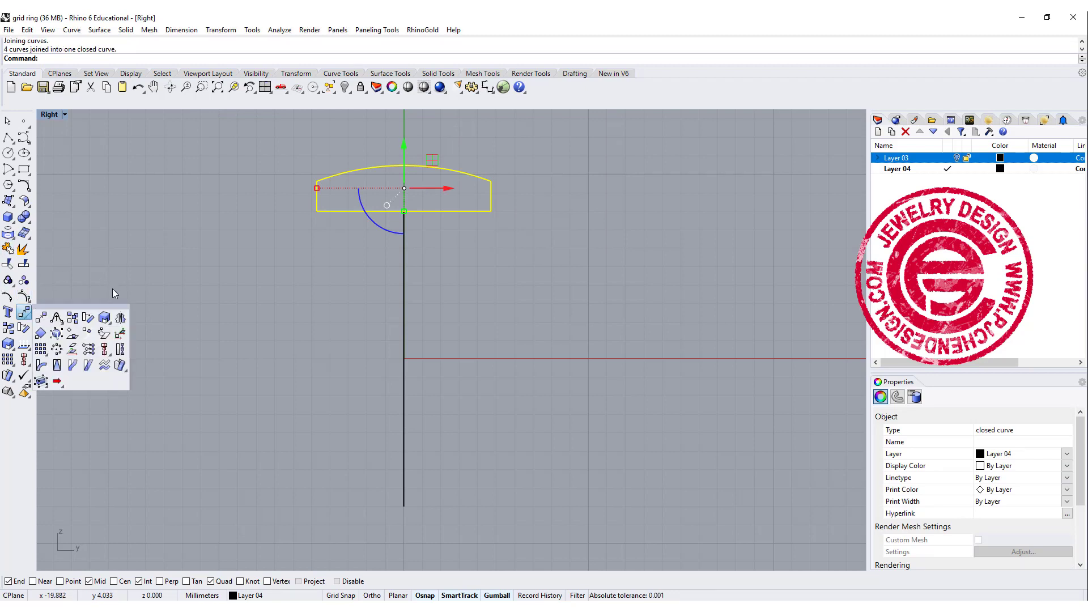
pyautogui.click(122, 318)
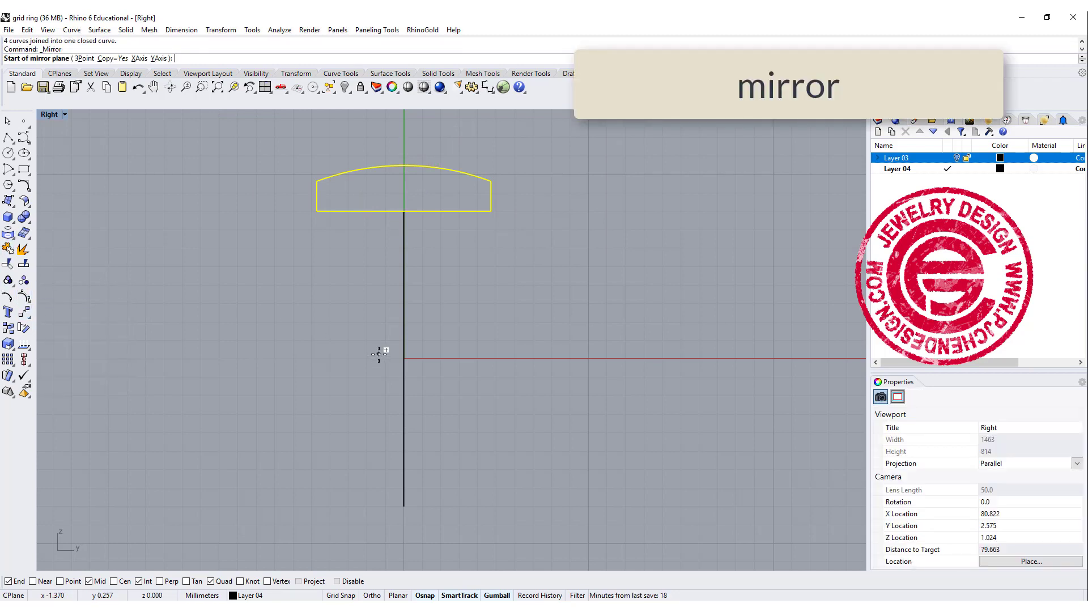
pyautogui.write('0')
pyautogui.press('Return')
pyautogui.write('0')
pyautogui.click(539, 358)
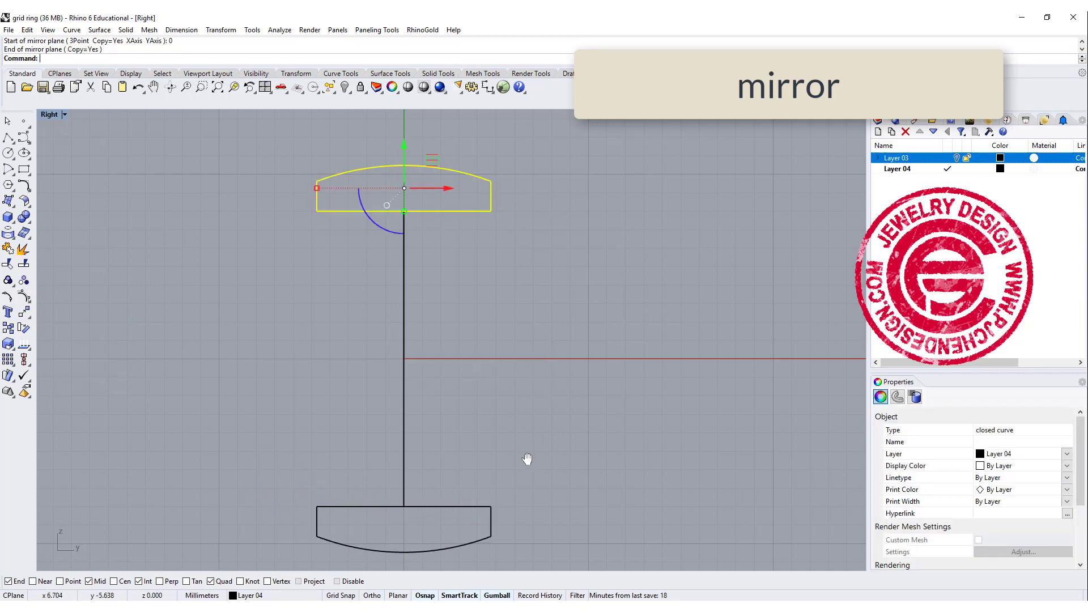
# Scale the lower profile uniformly to about two thirds of its size, from the midpoint of its flat edge.
pyautogui.scroll(-2, 505, 397)
pyautogui.click(428, 417)
pyautogui.scroll(3, 304, 381)
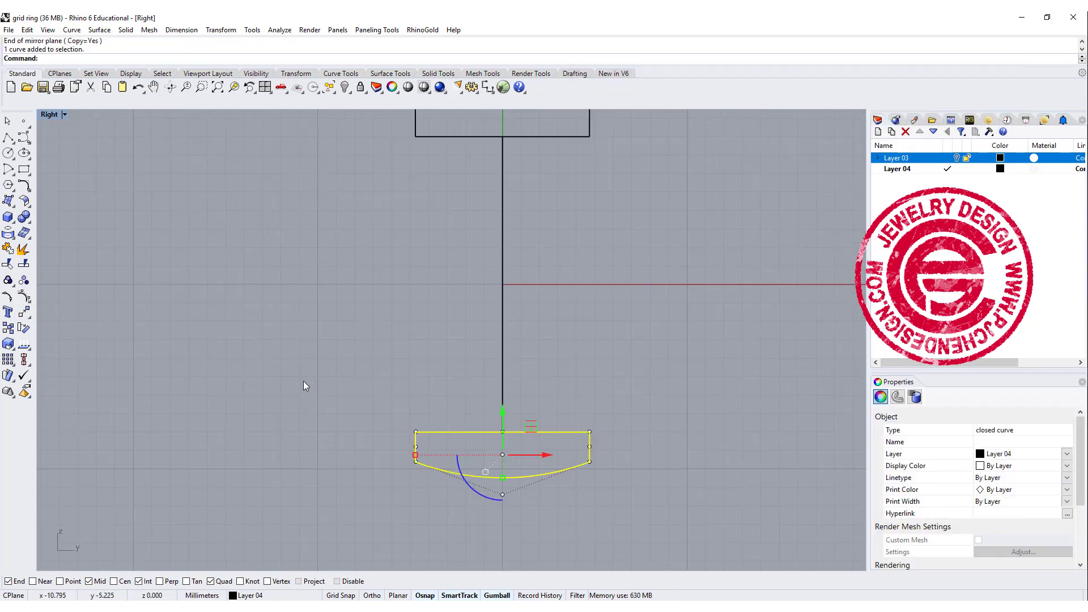
pyautogui.moveTo(304, 381); pyautogui.dragTo(223, 365, button='right')
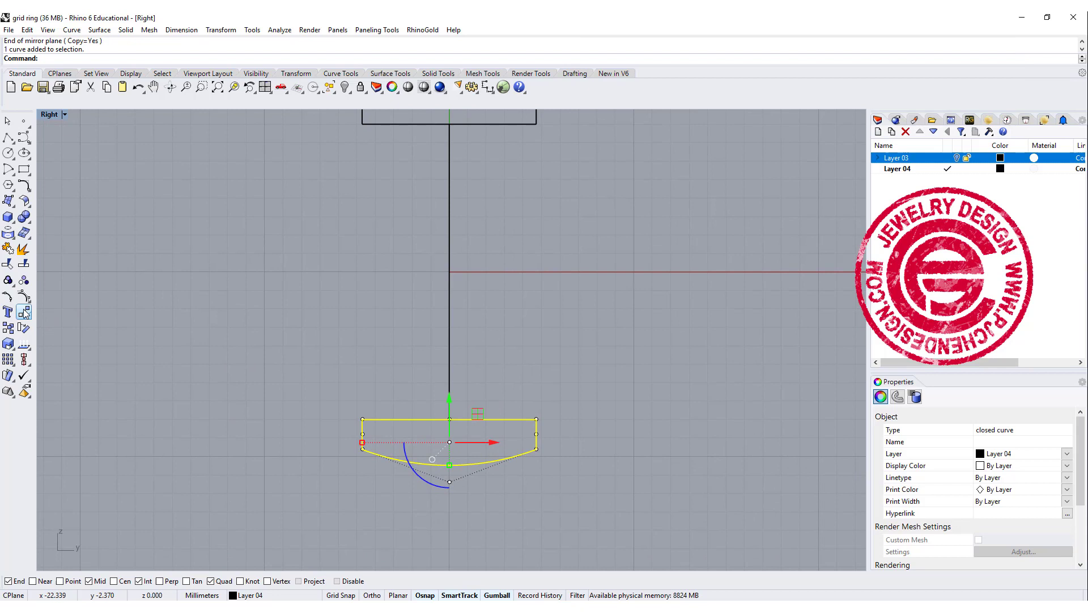
pyautogui.click(9, 329)
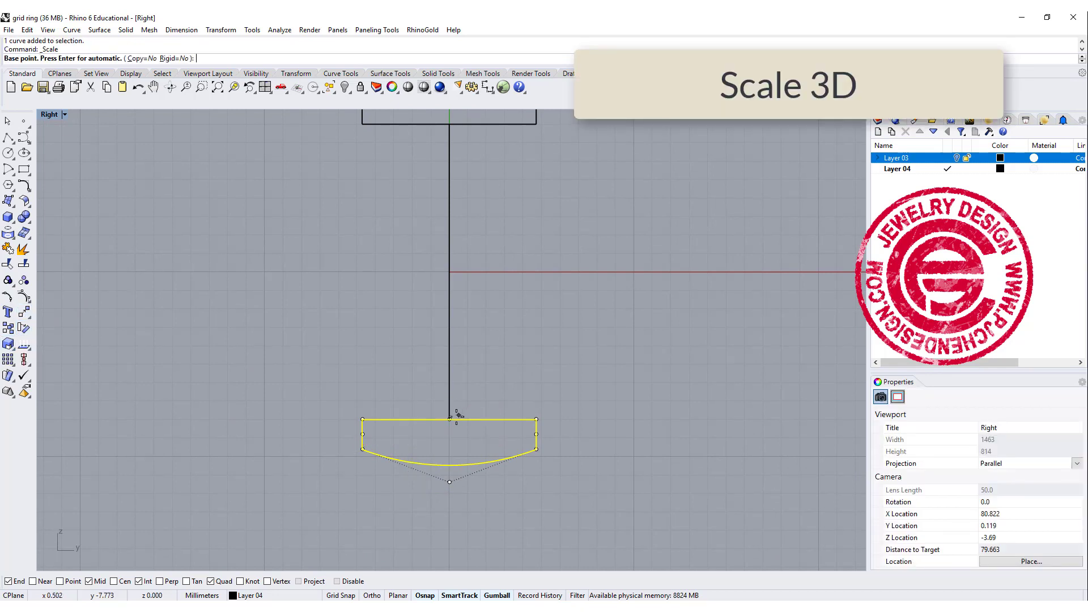
pyautogui.click(449, 419)
pyautogui.click(679, 419)
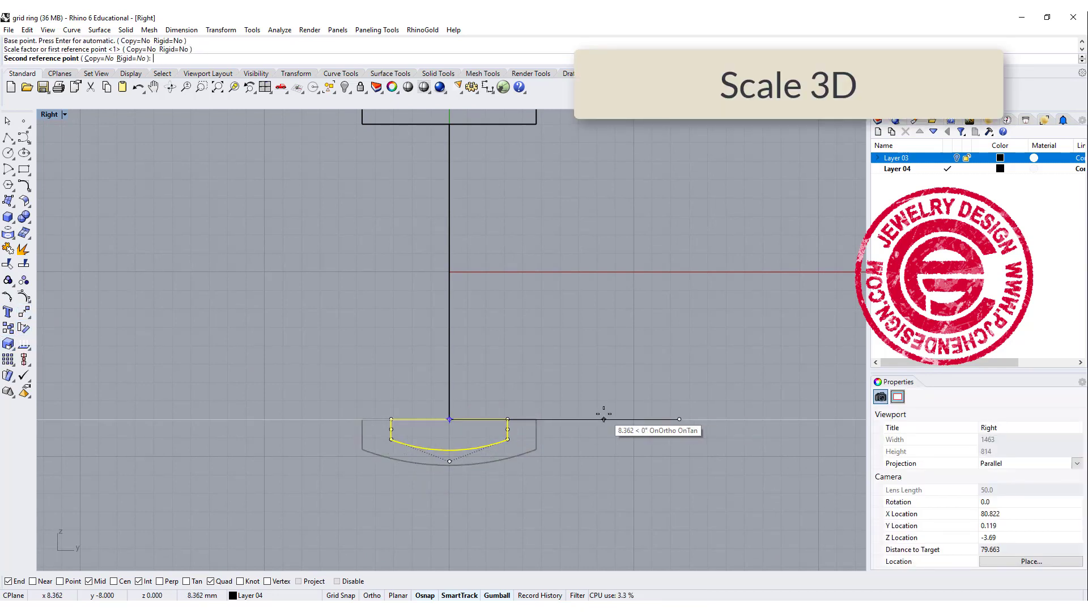
pyautogui.click(604, 419)
pyautogui.scroll(-2, 639, 377)
pyautogui.press('Escape')
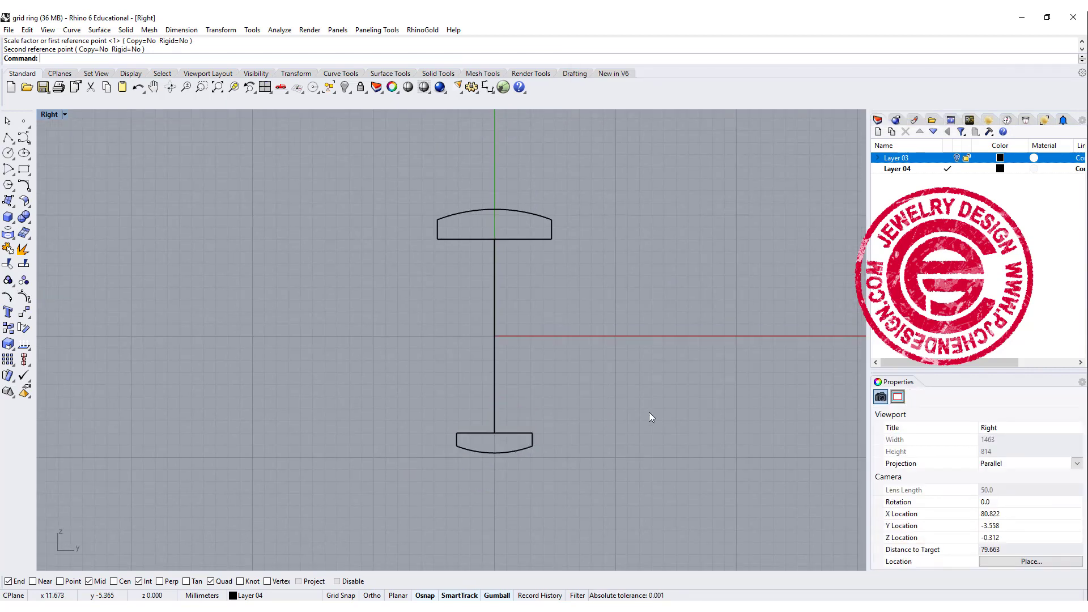
# In the Perspective view, sweep both profiles along the circle with Sweep 1 Rail as a closed sweep, leaving the cross sections unchanged.
pyautogui.moveTo(659, 367); pyautogui.dragTo(600, 372, button='right')
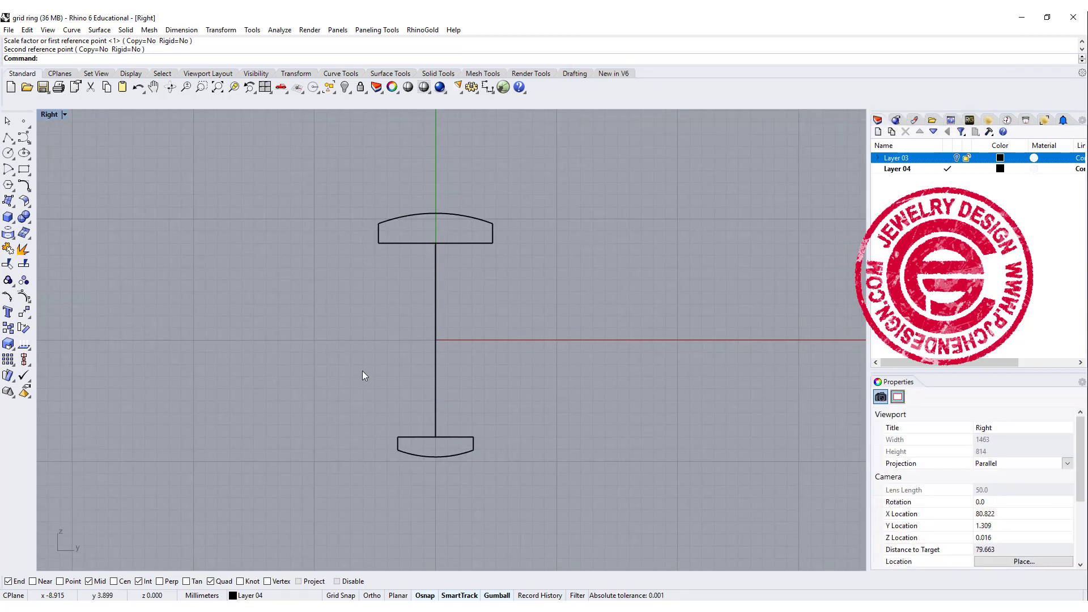
pyautogui.doubleClick(53, 114)
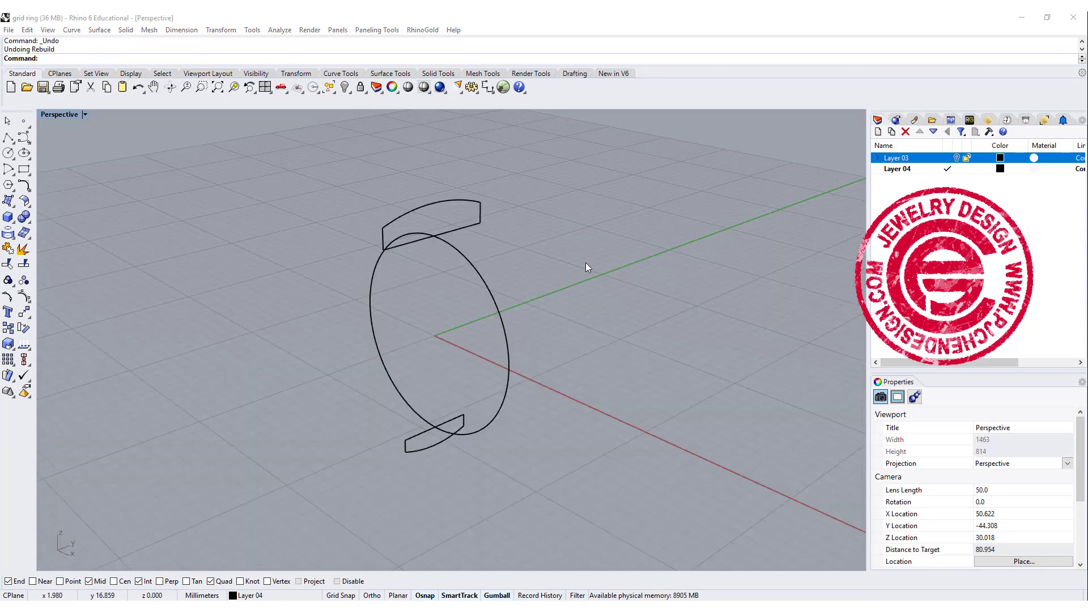
pyautogui.moveTo(586, 263); pyautogui.dragTo(521, 266, button='right')
pyautogui.scroll(-2, 577, 310)
pyautogui.scroll(2, 491, 256)
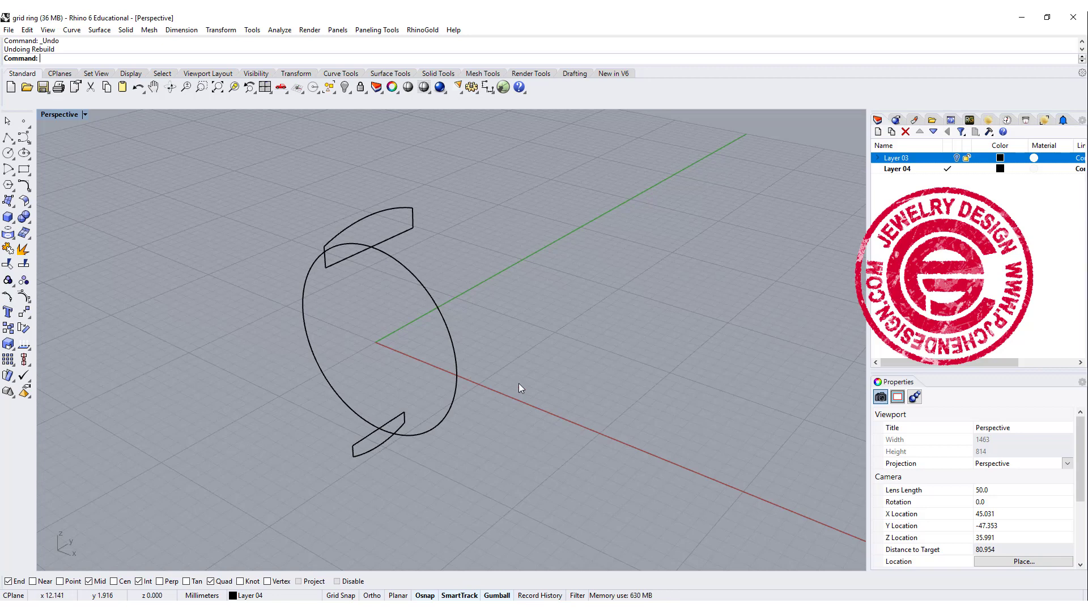
pyautogui.click(99, 30)
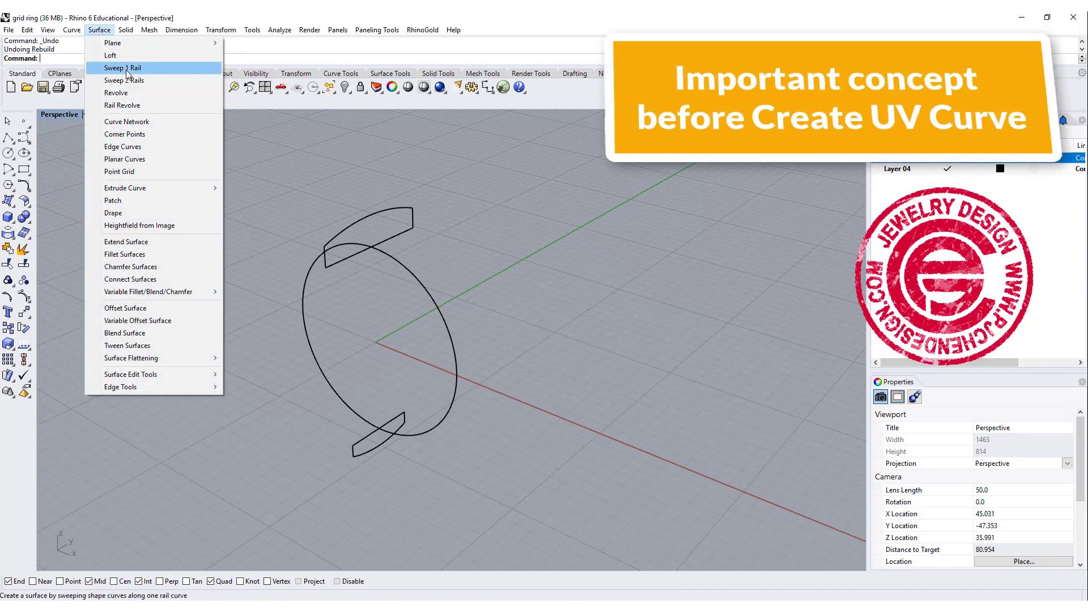
pyautogui.click(127, 68)
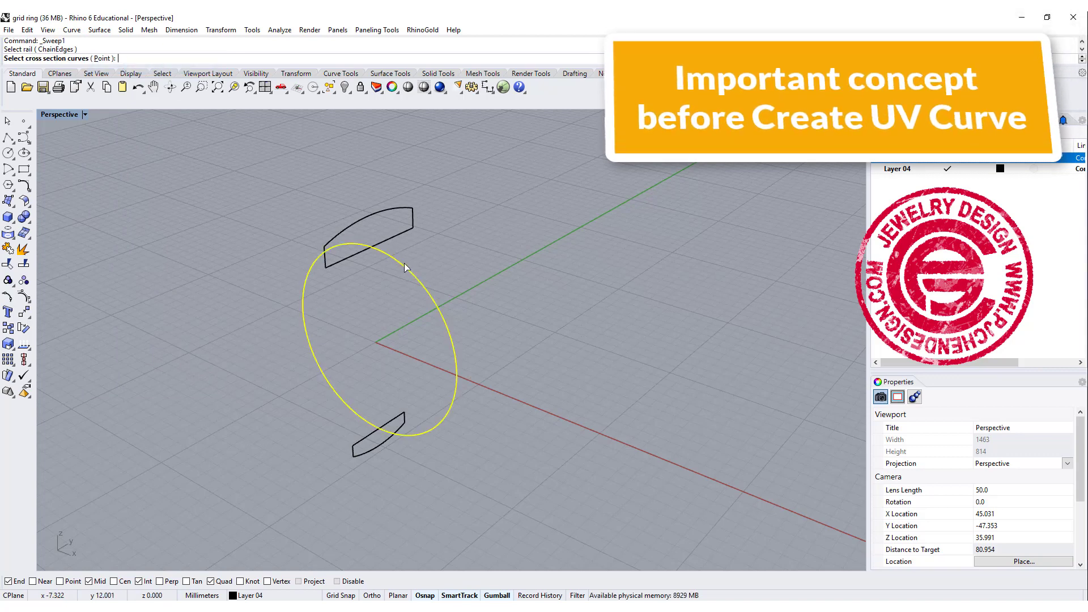
pyautogui.click(396, 236)
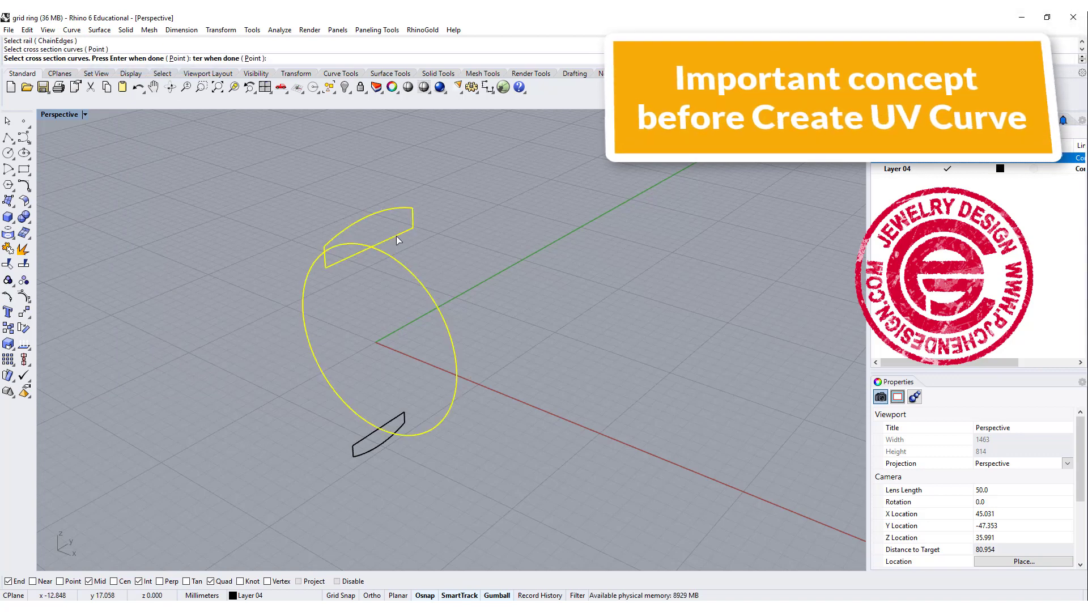
pyautogui.click(391, 437)
pyautogui.press('Return')
pyautogui.press('Return')
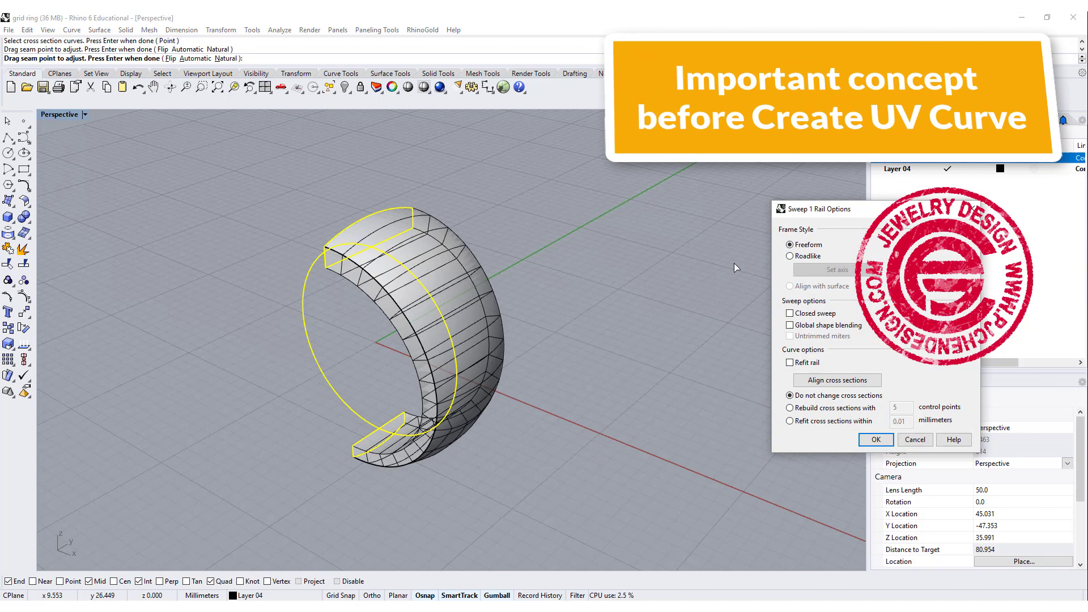
pyautogui.click(790, 314)
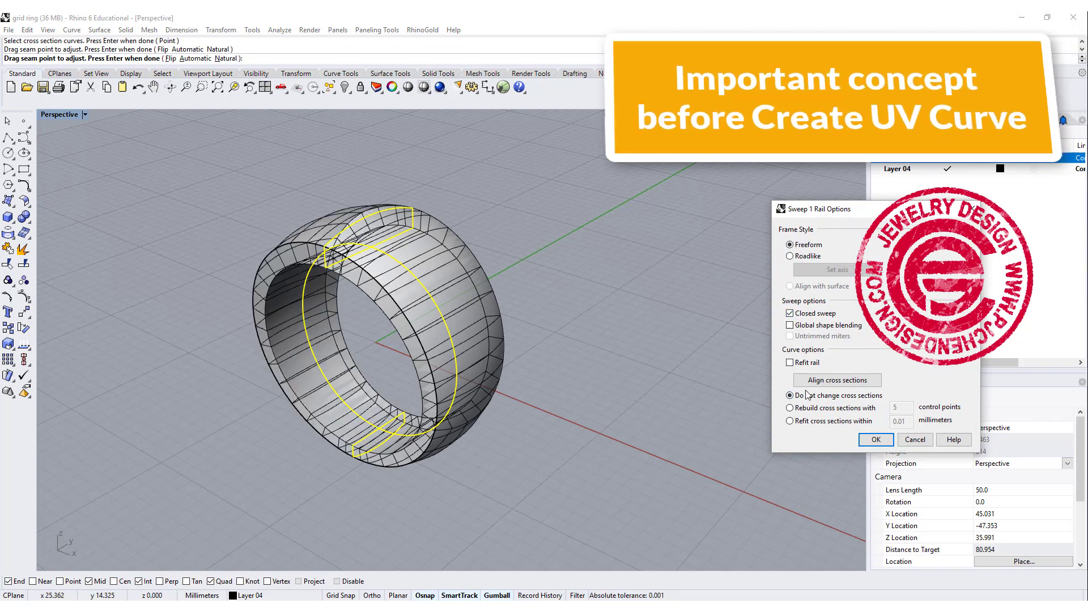
pyautogui.click(875, 440)
# Move the swept ring along the Y axis, clear of its rail circle and profile curves.
pyautogui.click(477, 291)
pyautogui.moveTo(542, 292); pyautogui.dragTo(513, 309, button='right')
pyautogui.moveTo(389, 319); pyautogui.dragTo(616, 308)
pyautogui.press('Escape')
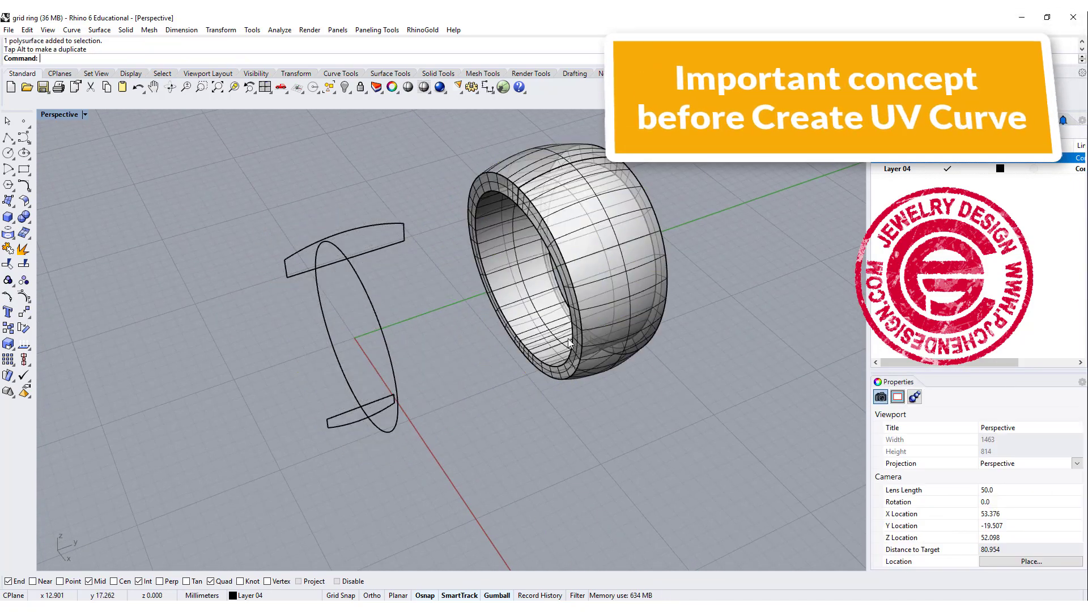
# Sweep a second ring along the circle with Sweep 1 Rail, picking the smaller lower profile before the upper one, as a closed sweep.
pyautogui.moveTo(610, 271); pyautogui.dragTo(593, 331, button='right')
pyautogui.scroll(4, 508, 175)
pyautogui.scroll(-3, 544, 166)
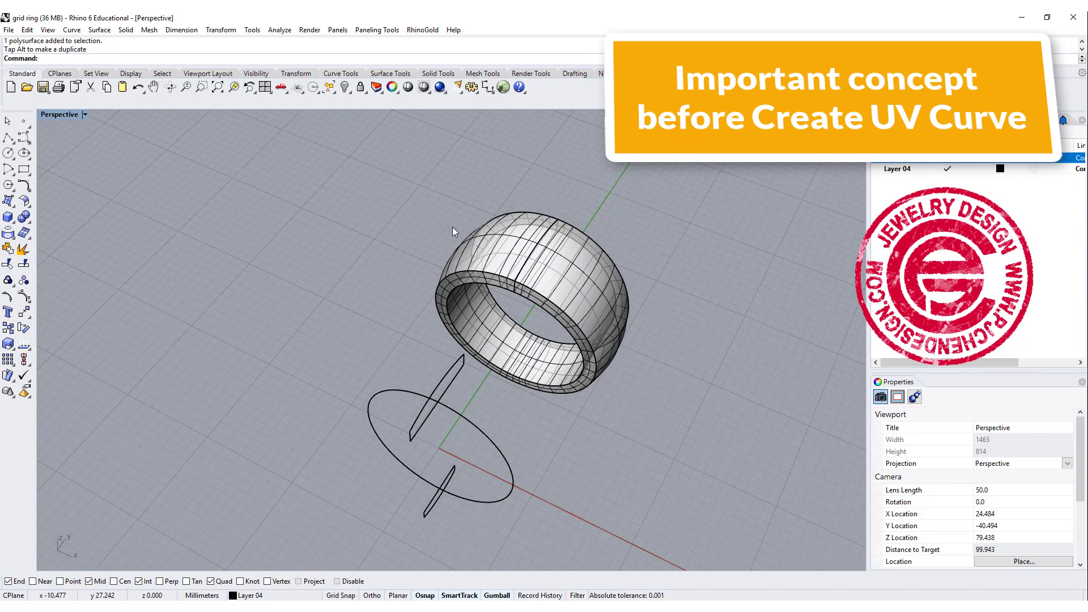
pyautogui.moveTo(567, 296); pyautogui.dragTo(459, 233, button='right')
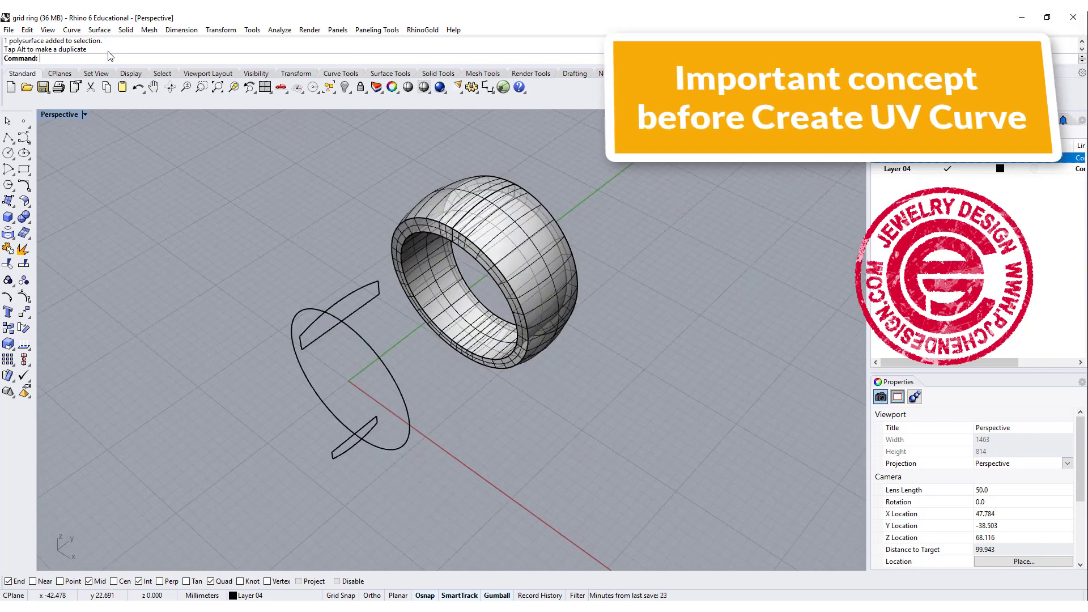
pyautogui.click(99, 30)
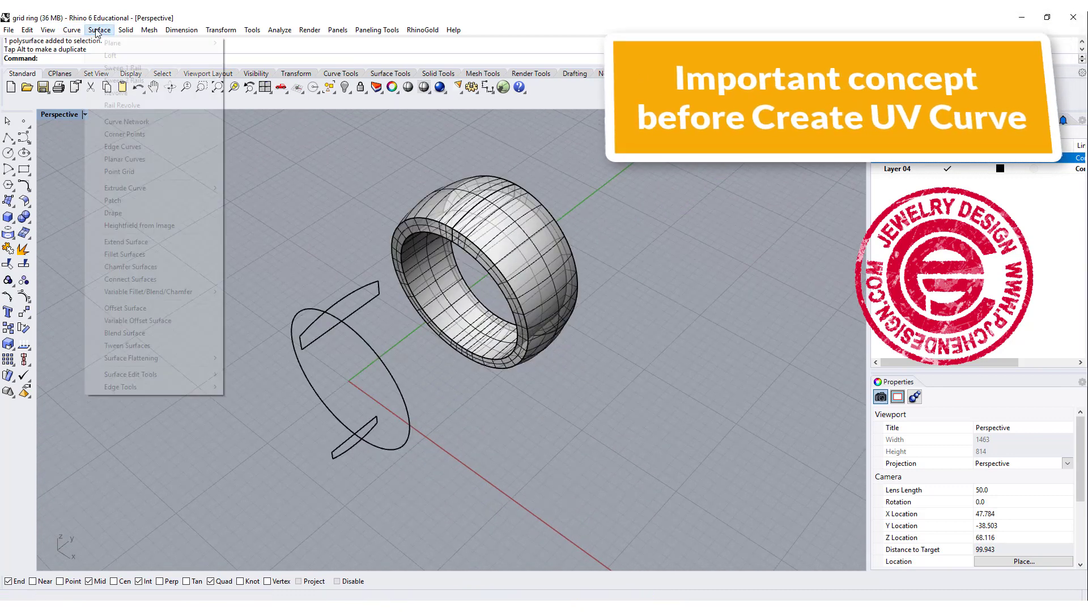
pyautogui.click(125, 68)
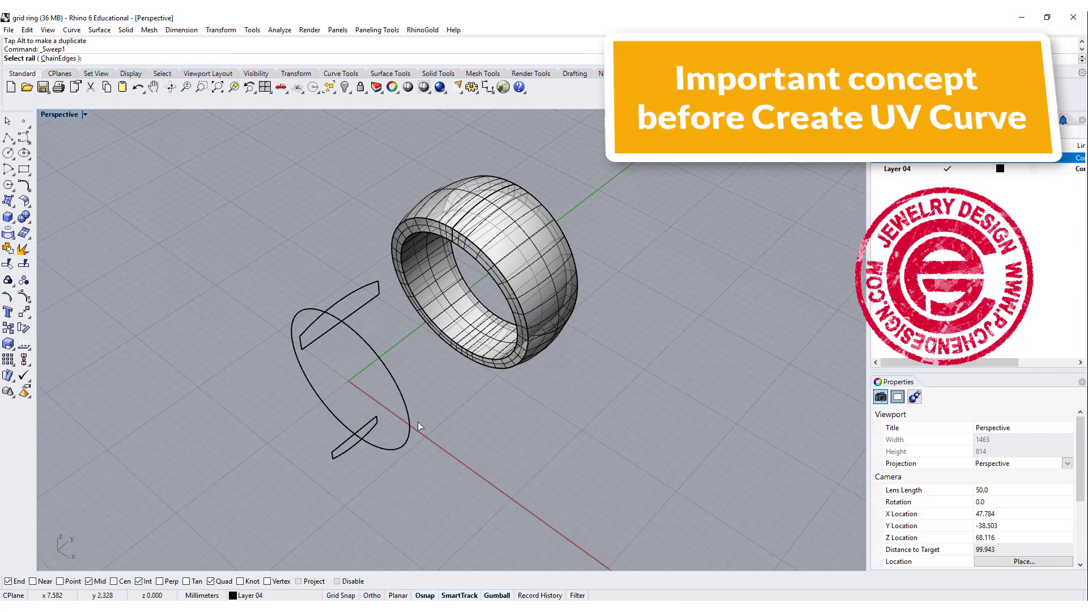
pyautogui.click(400, 451)
pyautogui.moveTo(434, 472); pyautogui.dragTo(438, 439, button='right')
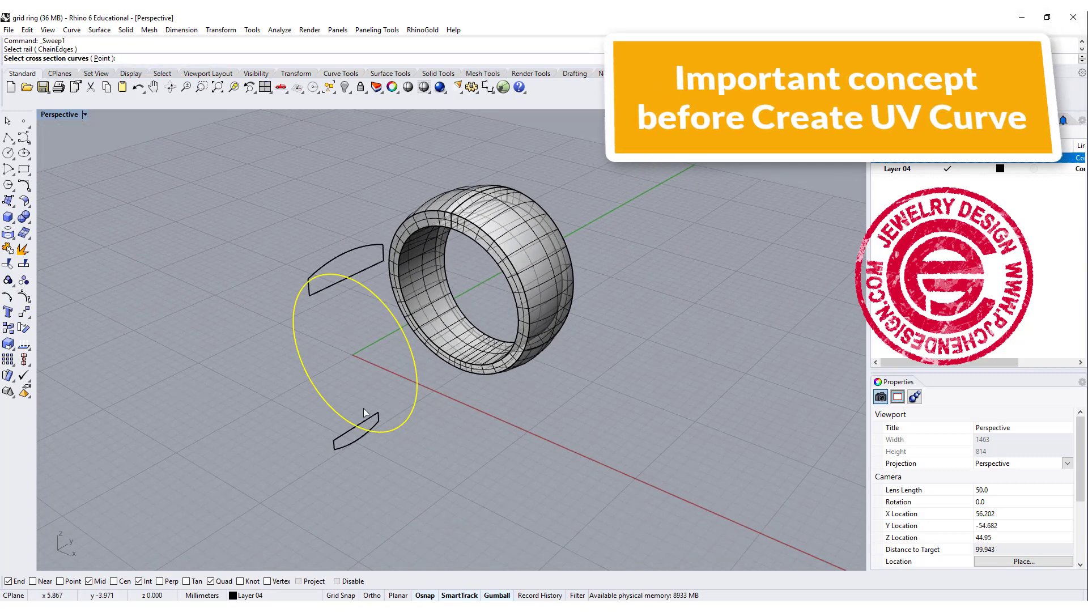
pyautogui.click(341, 442)
pyautogui.click(348, 257)
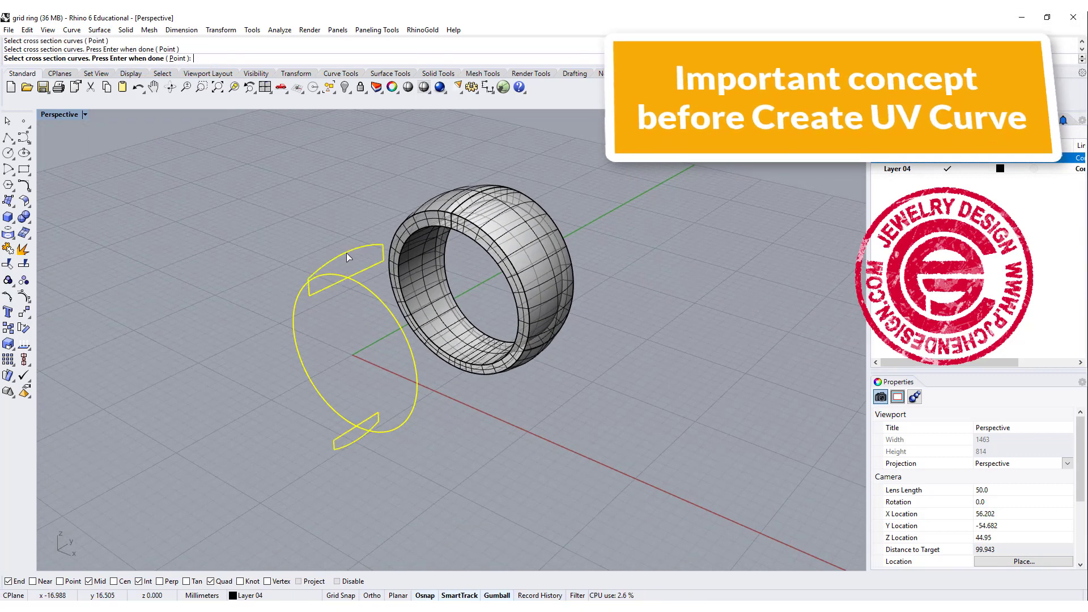
pyautogui.press('Return')
pyautogui.press('Return')
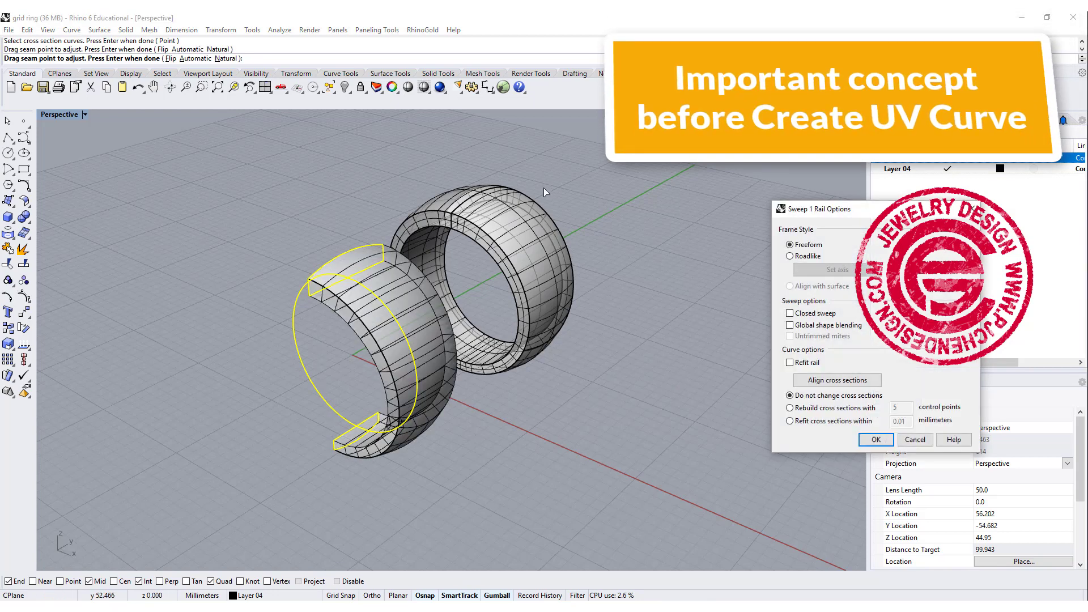
pyautogui.click(790, 314)
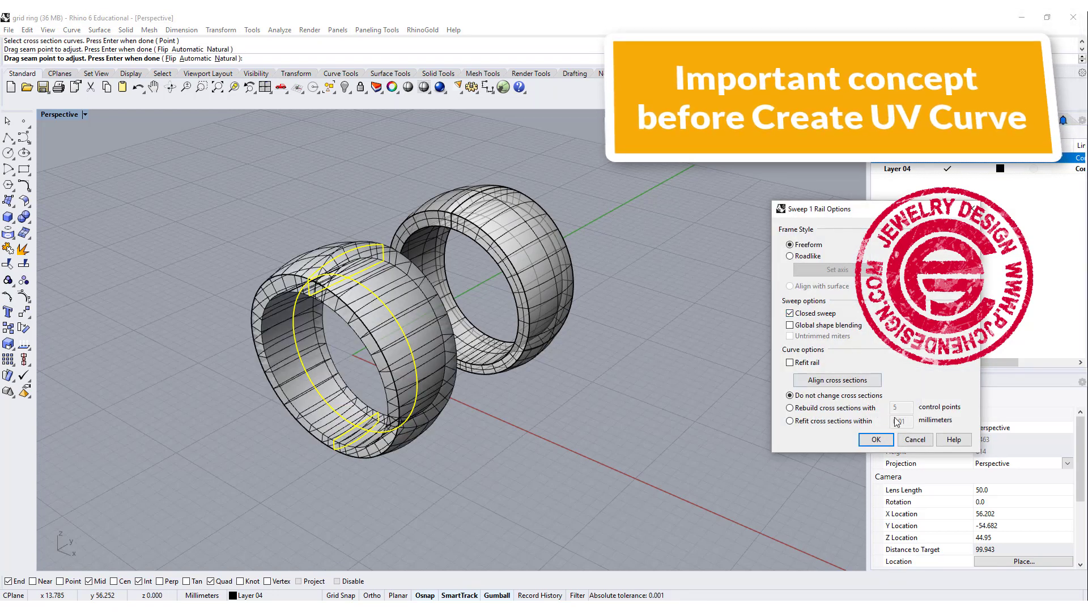
pyautogui.click(876, 439)
# Move the new ring along the Y axis to the side of the rail circle opposite the first ring.
pyautogui.moveTo(619, 322); pyautogui.dragTo(554, 369, button='right')
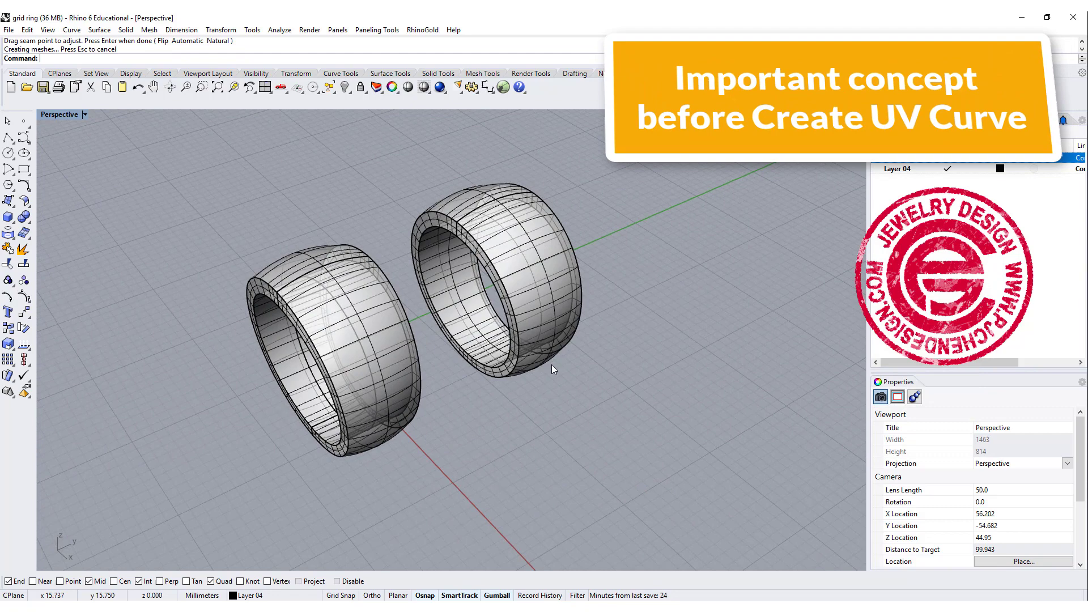
pyautogui.click(373, 320)
pyautogui.moveTo(368, 337); pyautogui.dragTo(237, 392)
# Inspect both swept rings from above and below, comparing where the seam lies on each relative to the two profiles.
pyautogui.click(361, 471)
pyautogui.moveTo(365, 471); pyautogui.dragTo(353, 411, button='right')
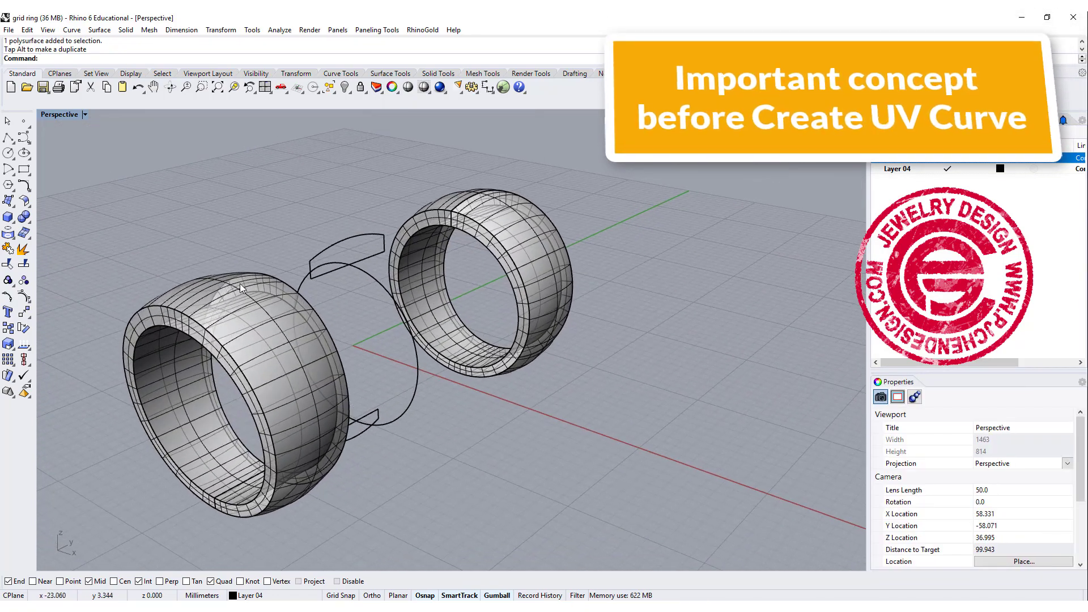
pyautogui.moveTo(241, 288); pyautogui.dragTo(333, 179, button='right')
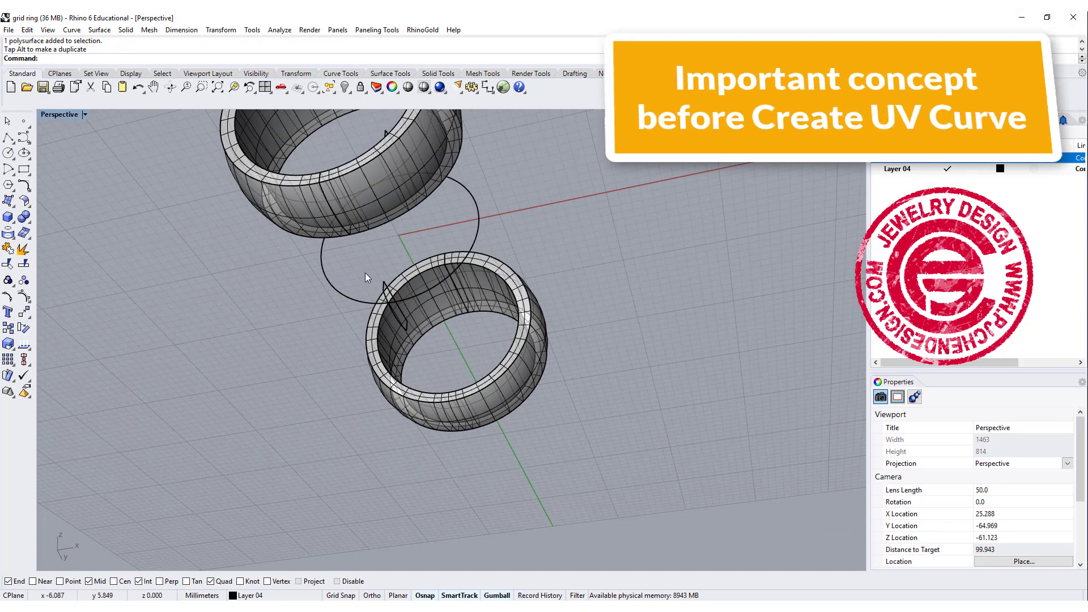
pyautogui.moveTo(365, 278); pyautogui.dragTo(197, 364, button='right')
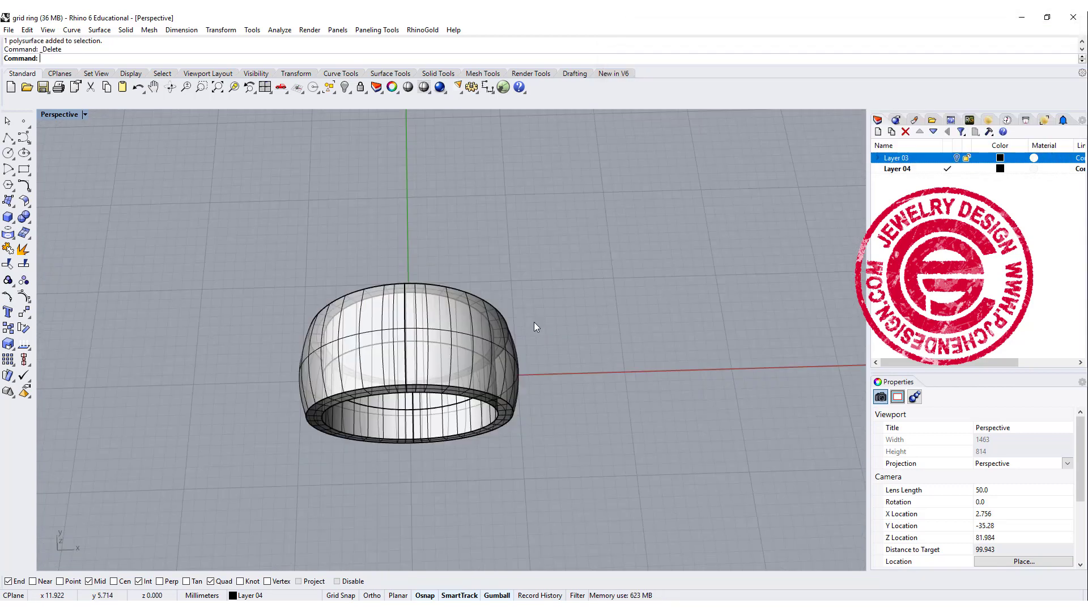
pyautogui.moveTo(534, 322); pyautogui.dragTo(523, 353, button='right')
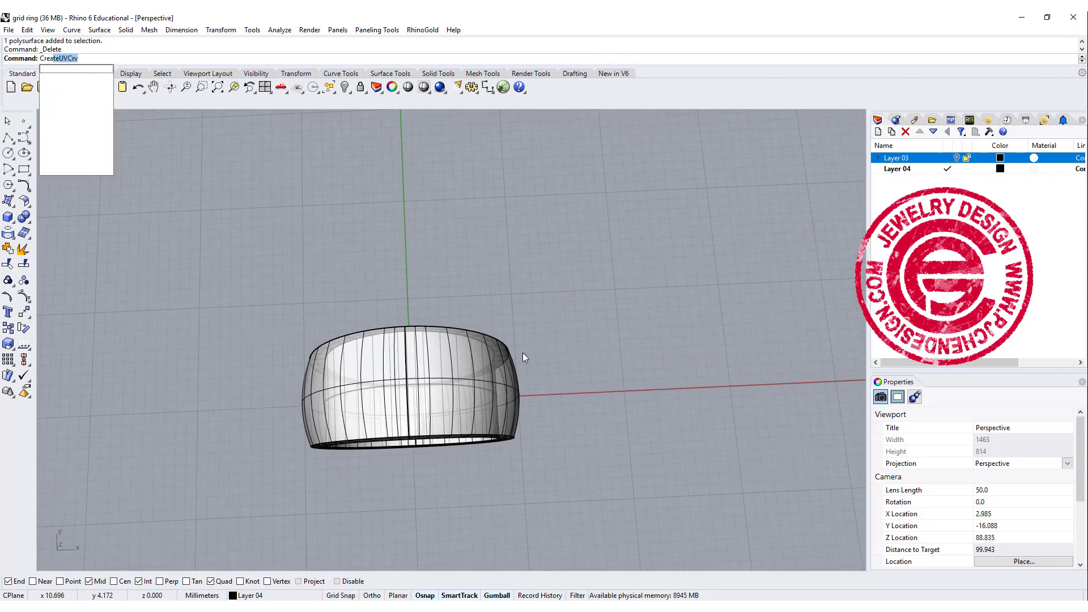
# Create UV curves from the ring's outer surface with CreateUVCrv, without adding any points or curves.
pyautogui.press('Return')
pyautogui.click(516, 377)
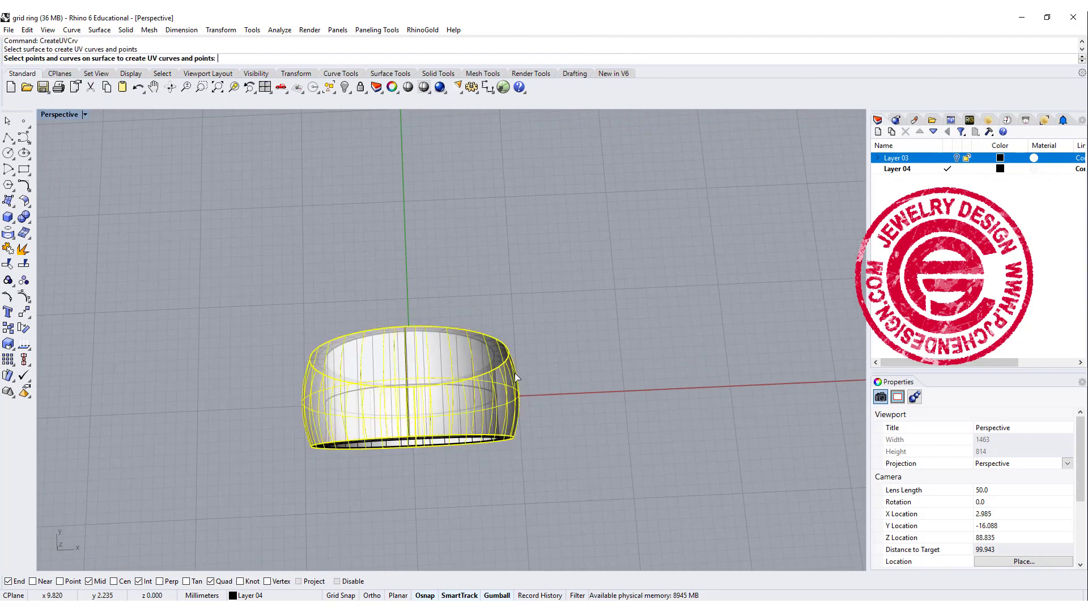
pyautogui.press('Return')
# Move the unrolled UV rectangle along the Y axis, clear of the ring.
pyautogui.scroll(-4, 570, 346)
pyautogui.keyDown('shift'); pyautogui.moveTo(638, 325); pyautogui.dragTo(412, 386, button='right'); pyautogui.keyUp('shift')
pyautogui.moveTo(457, 373); pyautogui.dragTo(460, 289)
pyautogui.click(525, 400)
pyautogui.moveTo(525, 400); pyautogui.dragTo(552, 359, button='right')
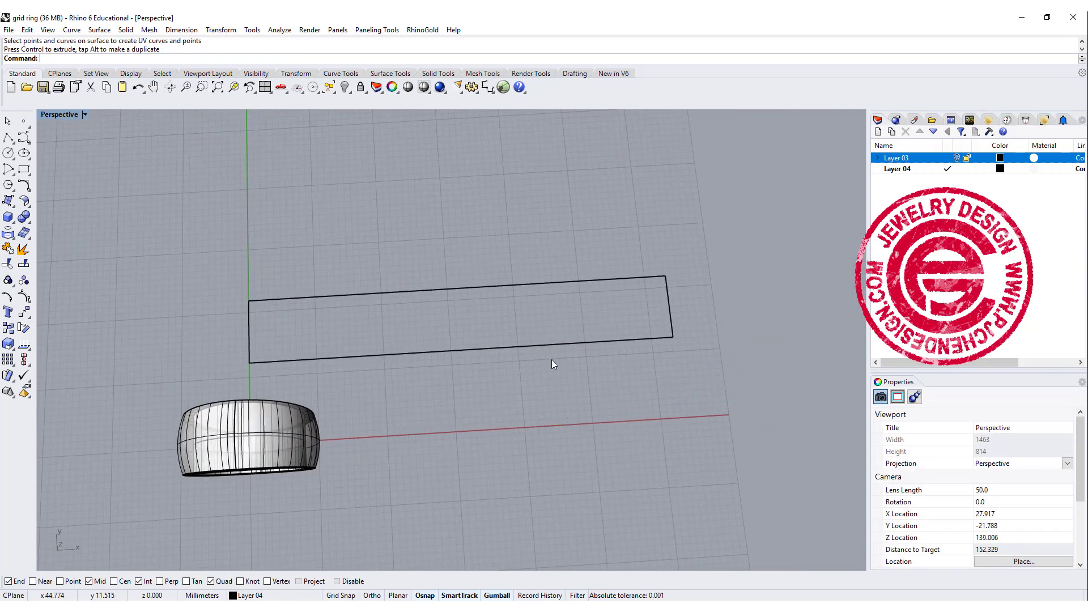
# Explode the UV rectangle into its separate edge lines.
pyautogui.click(551, 346)
pyautogui.click(23, 249)
pyautogui.click(463, 315)
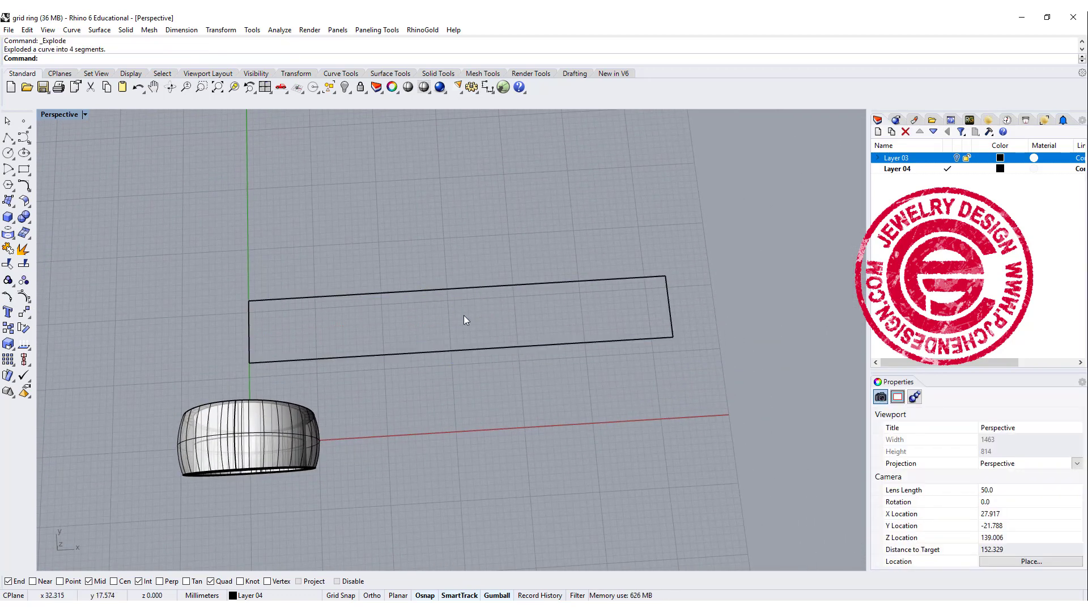
# Divide the rectangle's two long edges into 4 segments each with division points.
pyautogui.moveTo(518, 403); pyautogui.dragTo(466, 250)
pyautogui.moveTo(519, 380); pyautogui.dragTo(495, 369, button='right')
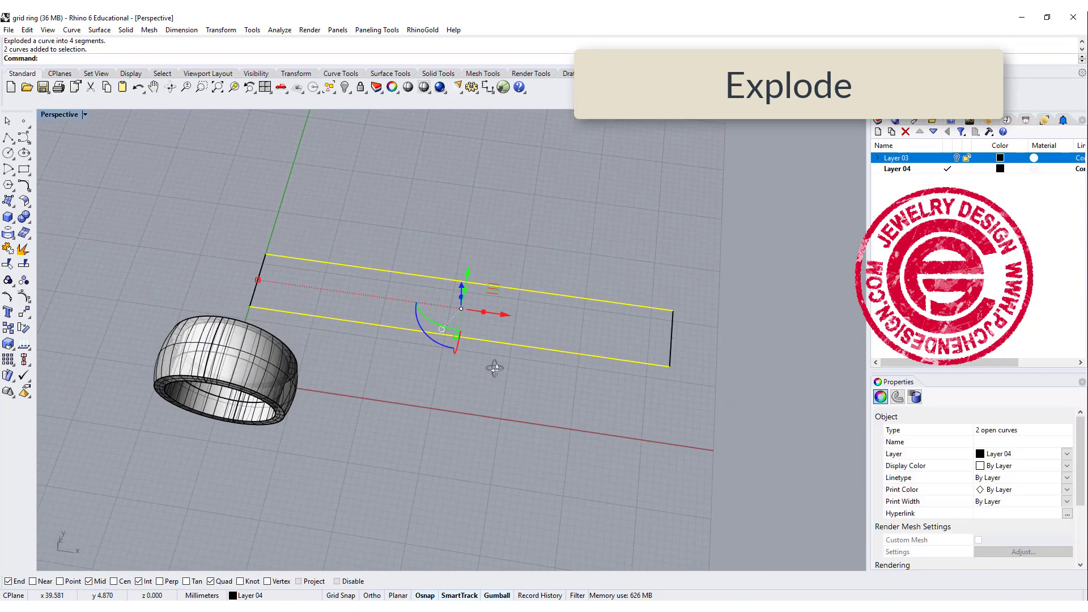
pyautogui.moveTo(590, 398)
pyautogui.mouseDown(button='right')
pyautogui.moveTo(574, 351)
pyautogui.moveTo(586, 392)
pyautogui.mouseUp(button='right')
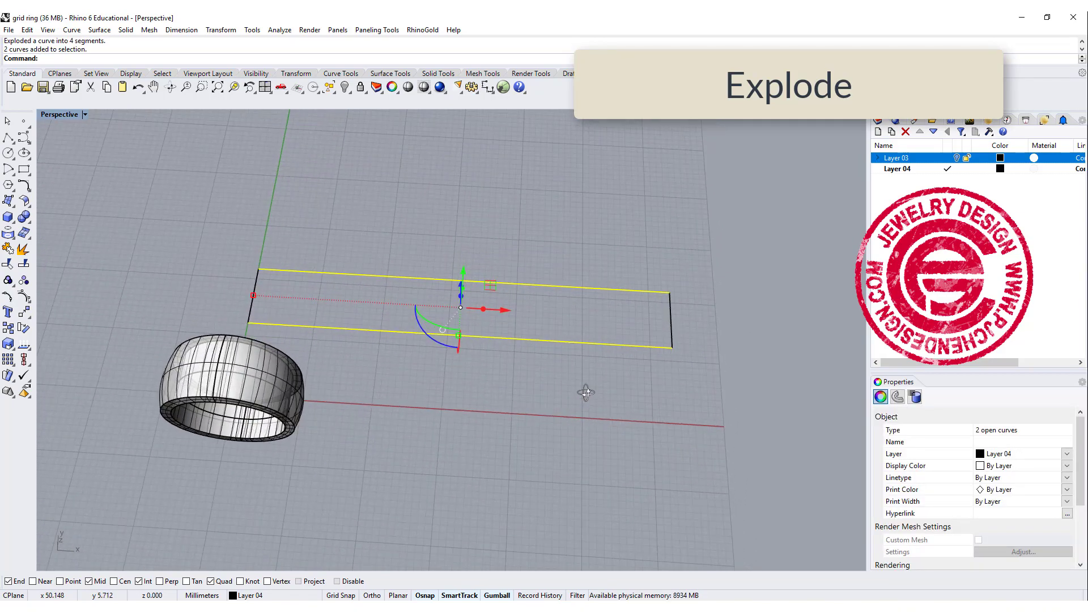
pyautogui.moveTo(433, 435); pyautogui.dragTo(355, 369, button='right')
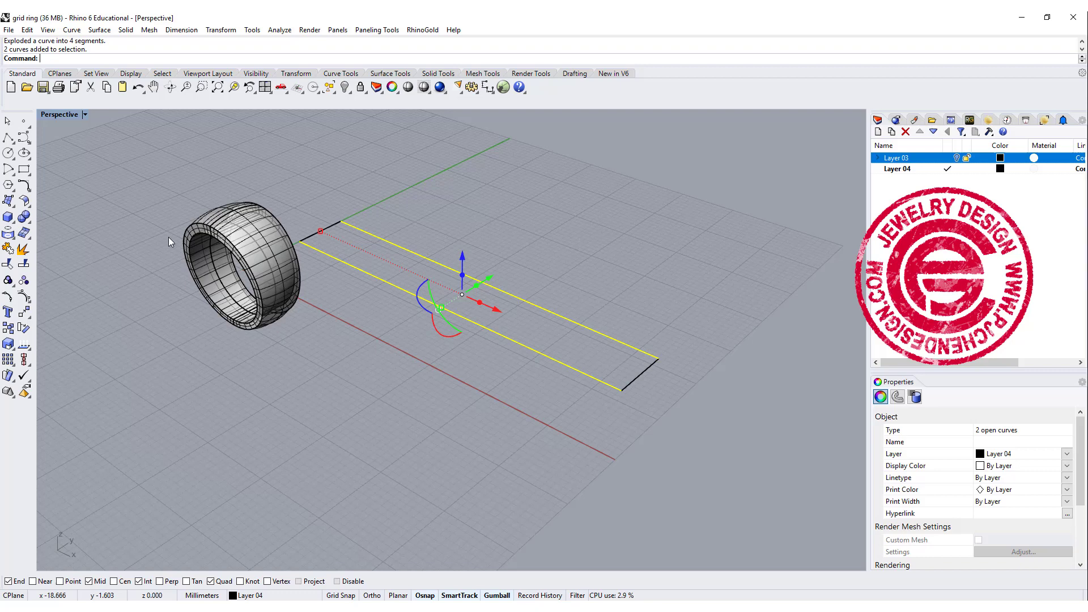
pyautogui.moveTo(168, 238); pyautogui.dragTo(465, 500, button='right')
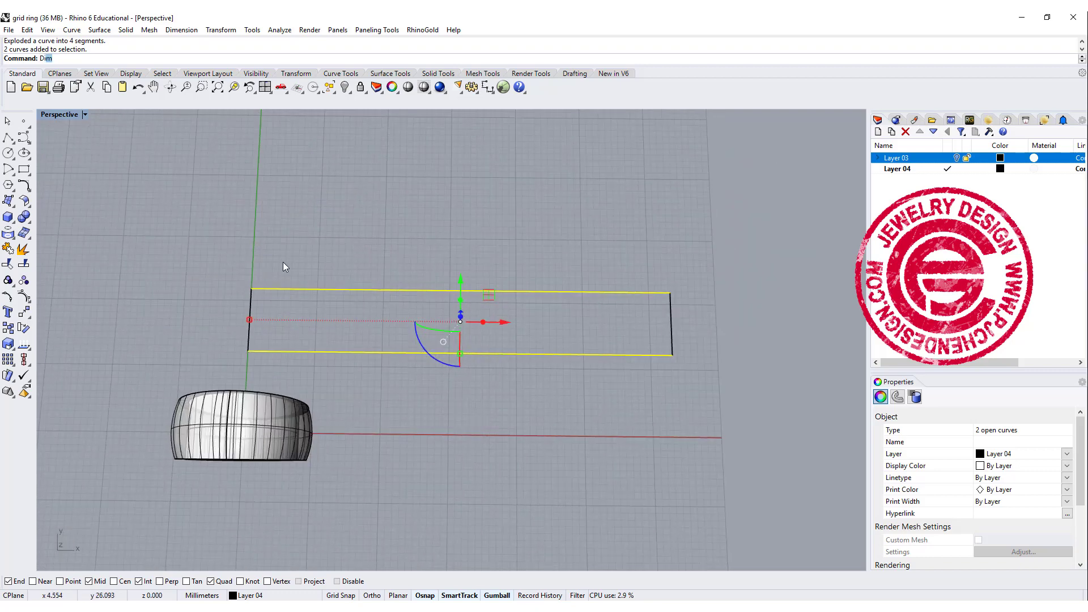
pyautogui.write('ivide')
pyautogui.press('Return')
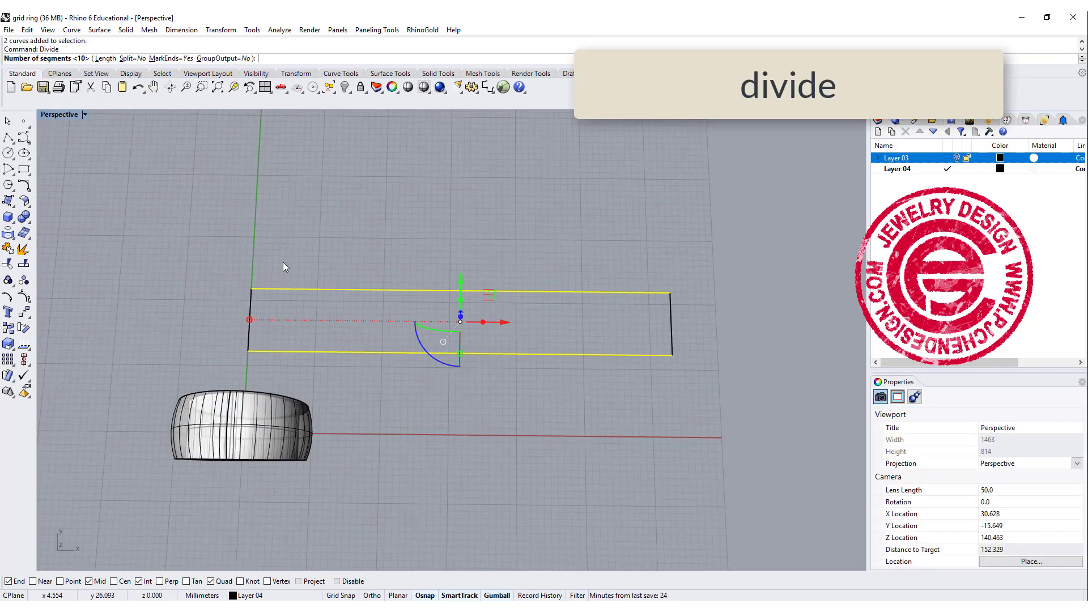
pyautogui.write('4')
pyautogui.press('Return')
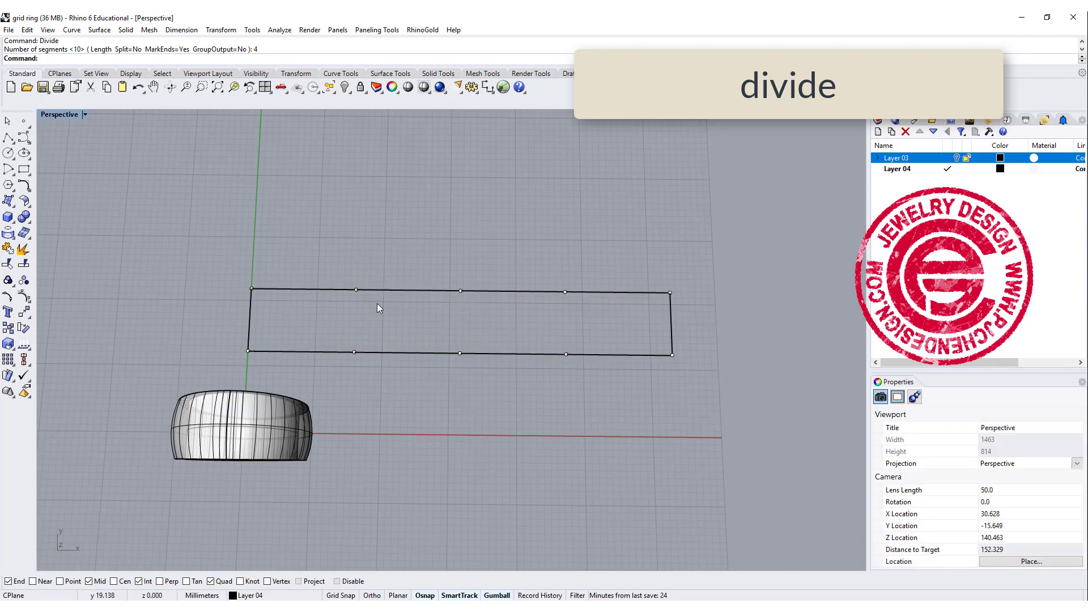
# With Polyline, draw three lines across the rectangle, each joining a pair of opposite inner division points on the long edges.
pyautogui.click(8, 137)
pyautogui.click(356, 290)
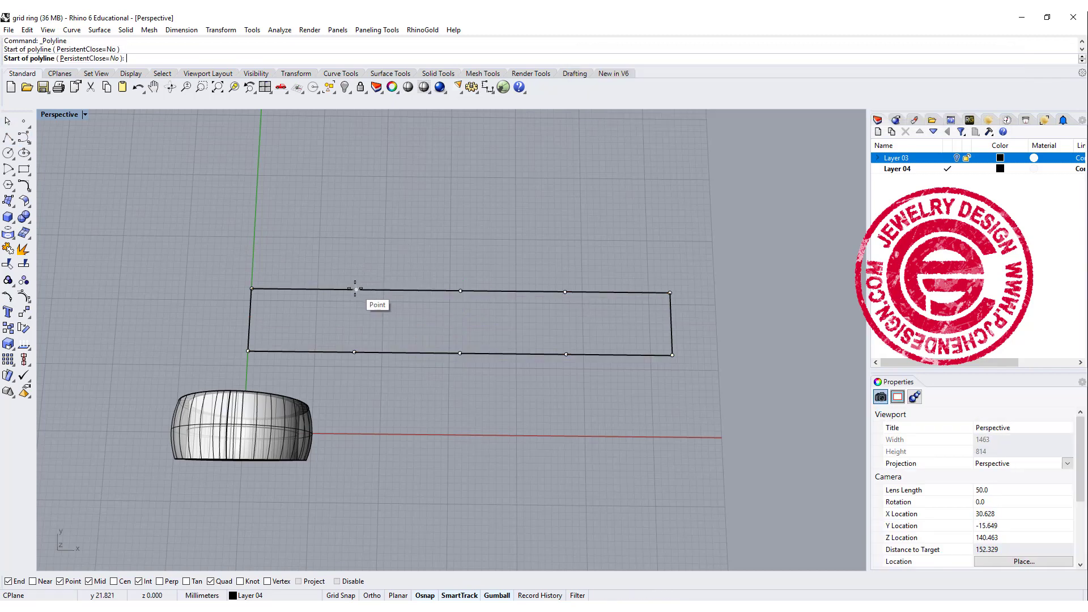
pyautogui.click(354, 352)
pyautogui.press('Return')
pyautogui.press('Return')
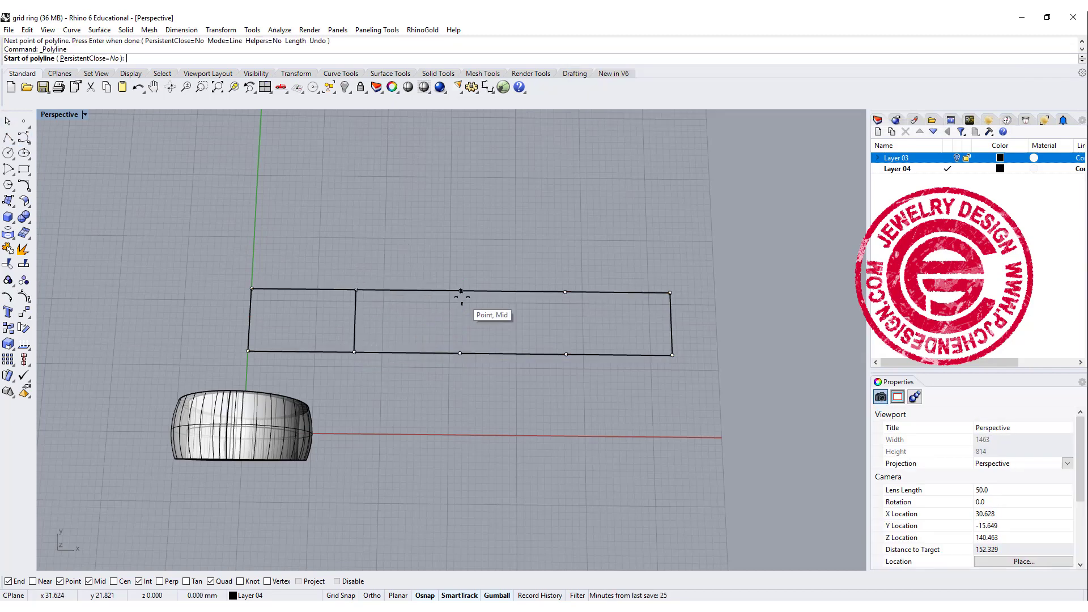
pyautogui.click(460, 291)
pyautogui.click(459, 352)
pyautogui.press('Return')
pyautogui.press('Return')
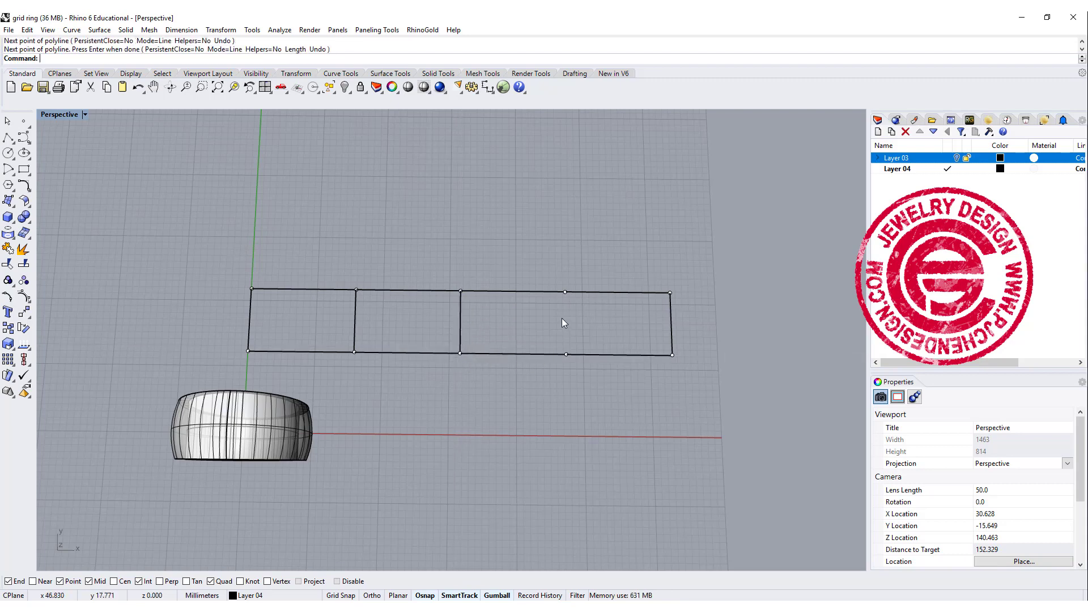
pyautogui.click(565, 292)
pyautogui.click(565, 353)
pyautogui.press('Return')
# Split the rectangle's two long edges using the first and middle cross lines as cutting objects.
pyautogui.scroll(3, 435, 333)
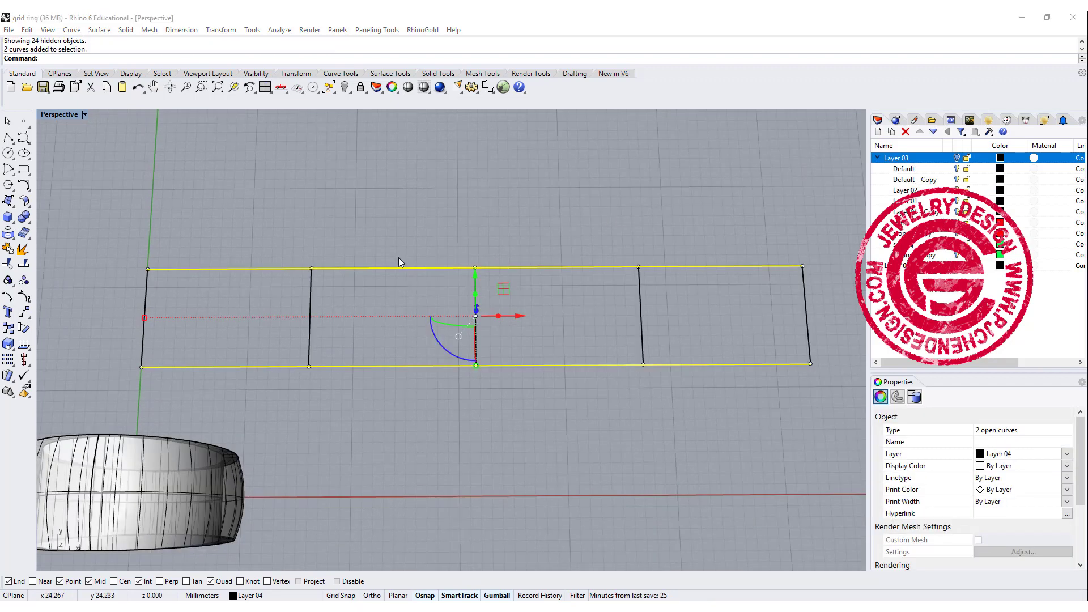
pyautogui.click(24, 264)
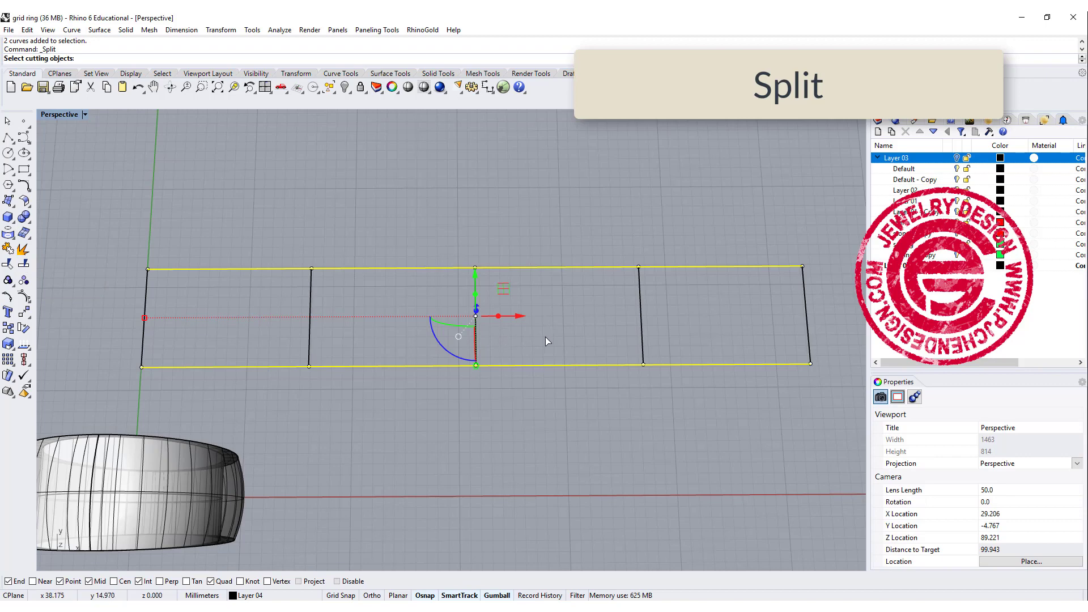
pyautogui.moveTo(545, 337); pyautogui.dragTo(287, 310)
pyautogui.press('Return')
pyautogui.click(418, 269)
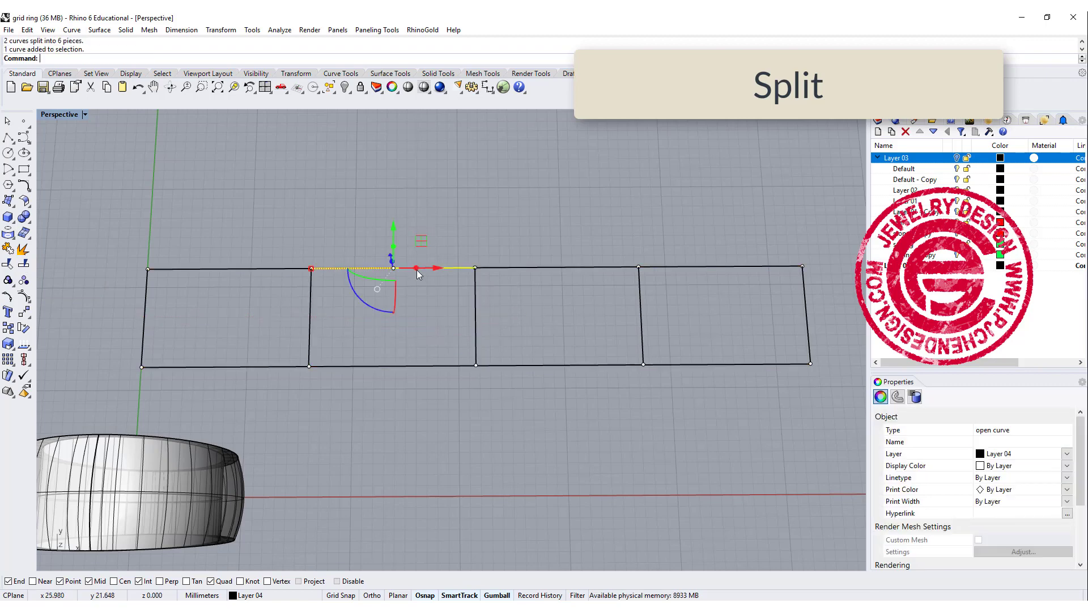
pyautogui.click(420, 367)
pyautogui.click(447, 429)
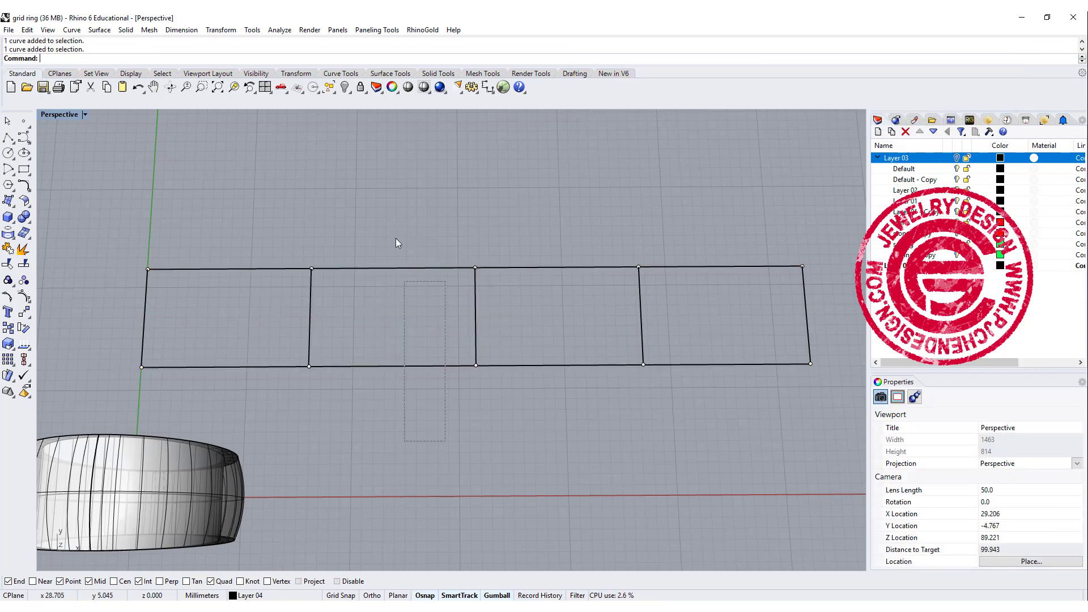
# Divide the upper and lower edge pieces of the second section into 6 segments each.
pyautogui.moveTo(395, 239); pyautogui.dragTo(354, 385)
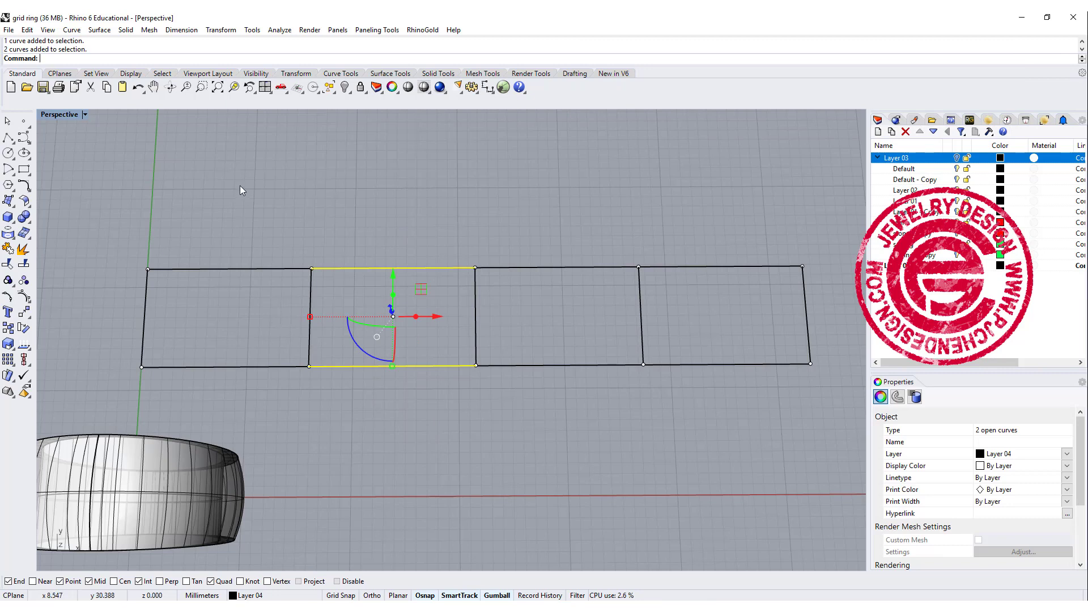
pyautogui.write('Divide')
pyautogui.press('Return')
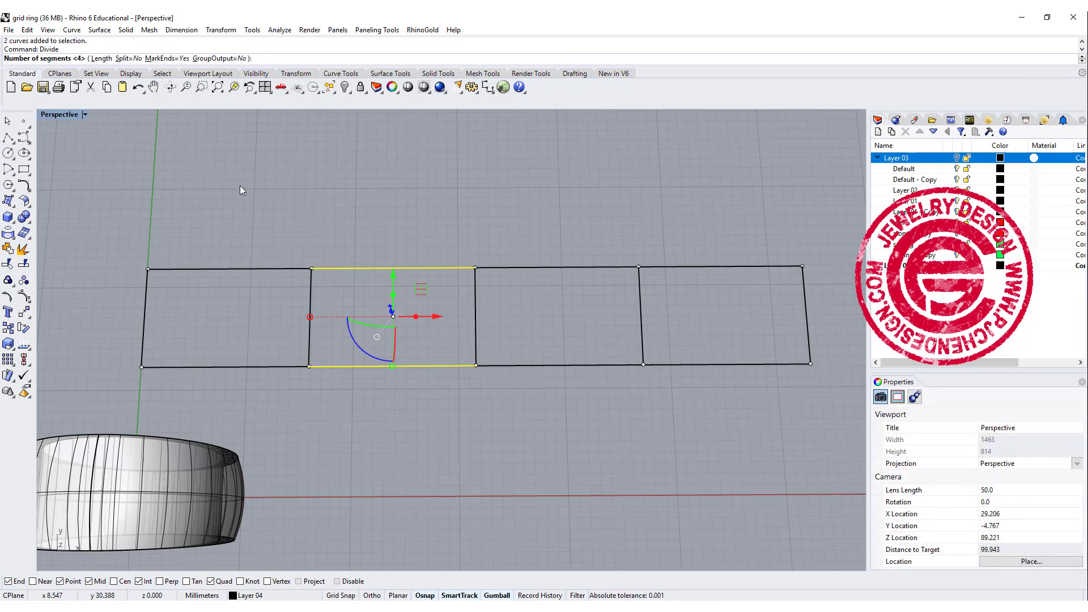
pyautogui.write('6')
pyautogui.press('Return')
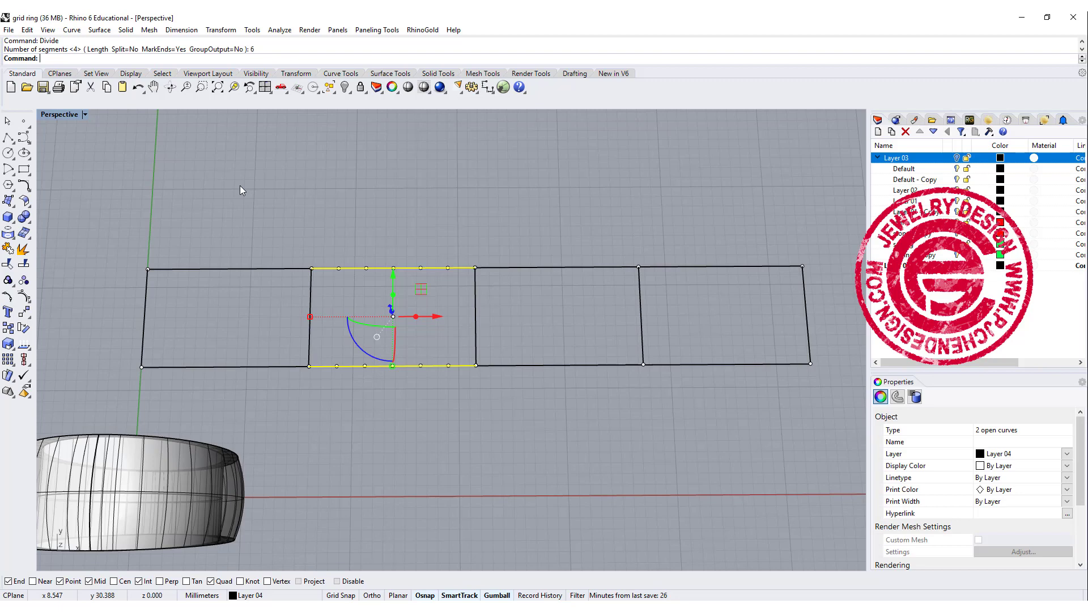
# Draw a short vertical polyline extending outward from the second section's upper corner at the first cross line.
pyautogui.moveTo(341, 256); pyautogui.dragTo(351, 229, button='right')
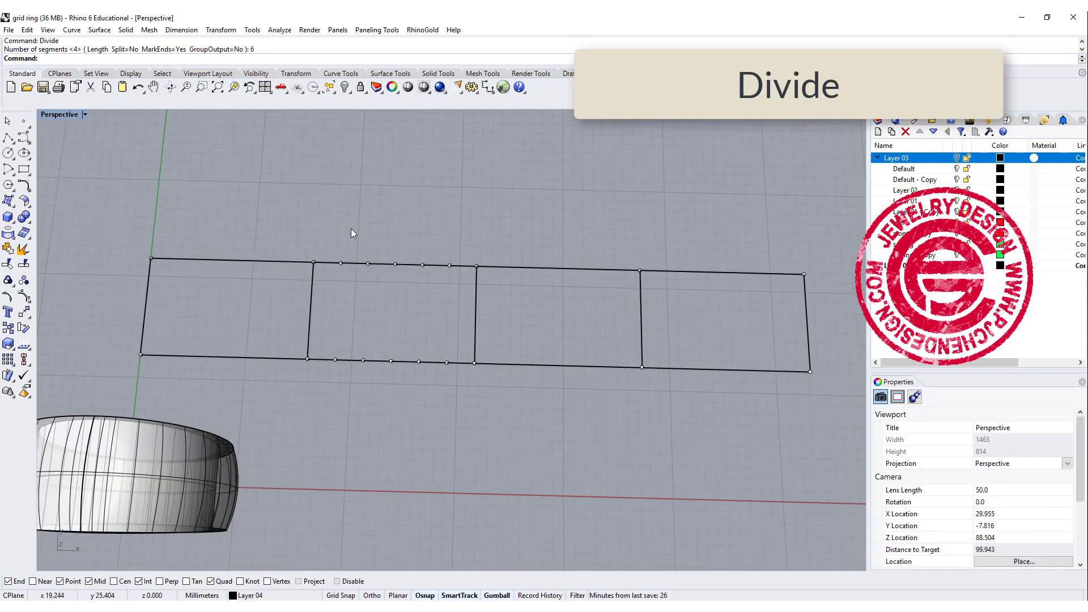
pyautogui.moveTo(381, 325); pyautogui.dragTo(356, 317, button='right')
pyautogui.scroll(4, 350, 298)
pyautogui.write('pl')
pyautogui.press('Return')
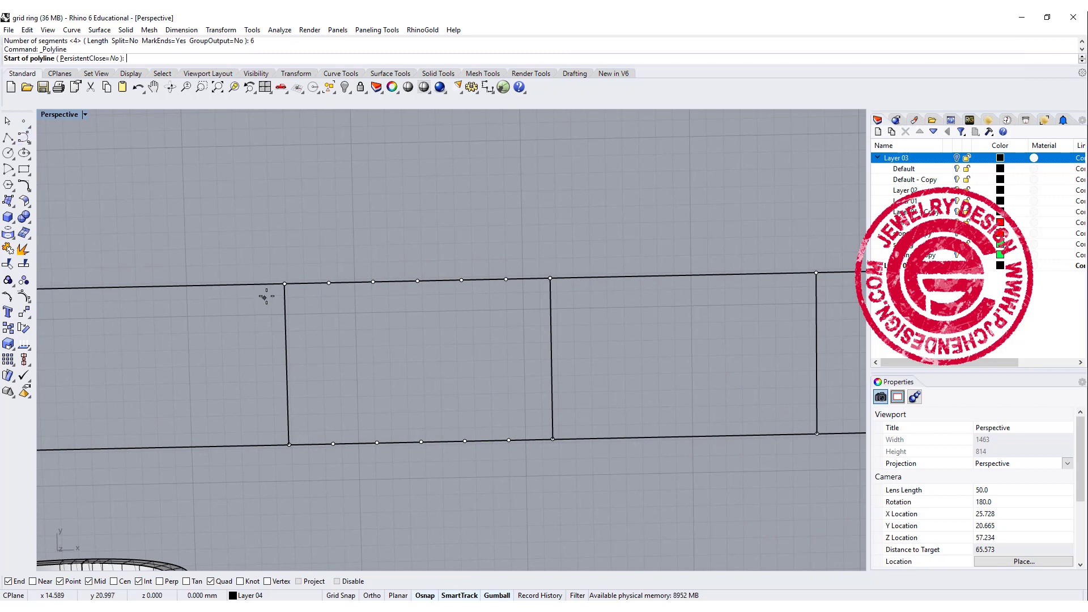
pyautogui.click(284, 283)
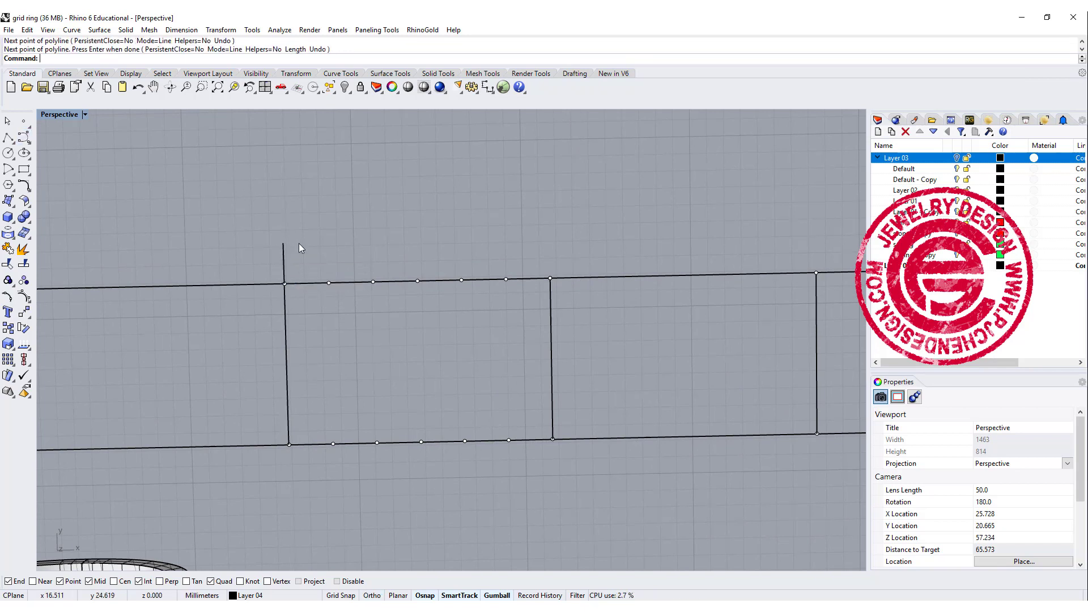
# Draw a short vertical polyline extending outward from the first division point on the second section's upper edge.
pyautogui.press('Return')
pyautogui.click(329, 282)
pyautogui.click(328, 243)
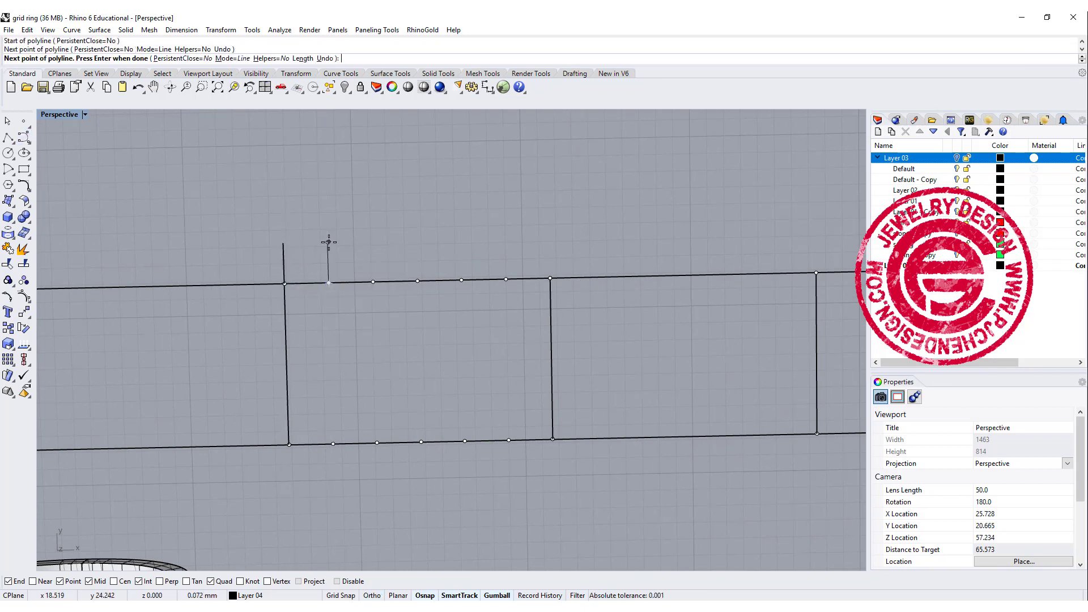
pyautogui.press('Return')
# Draw short vertical polylines extending outward from the second section's lower corner at the first cross line and from the adjacent lower division point.
pyautogui.press('Return')
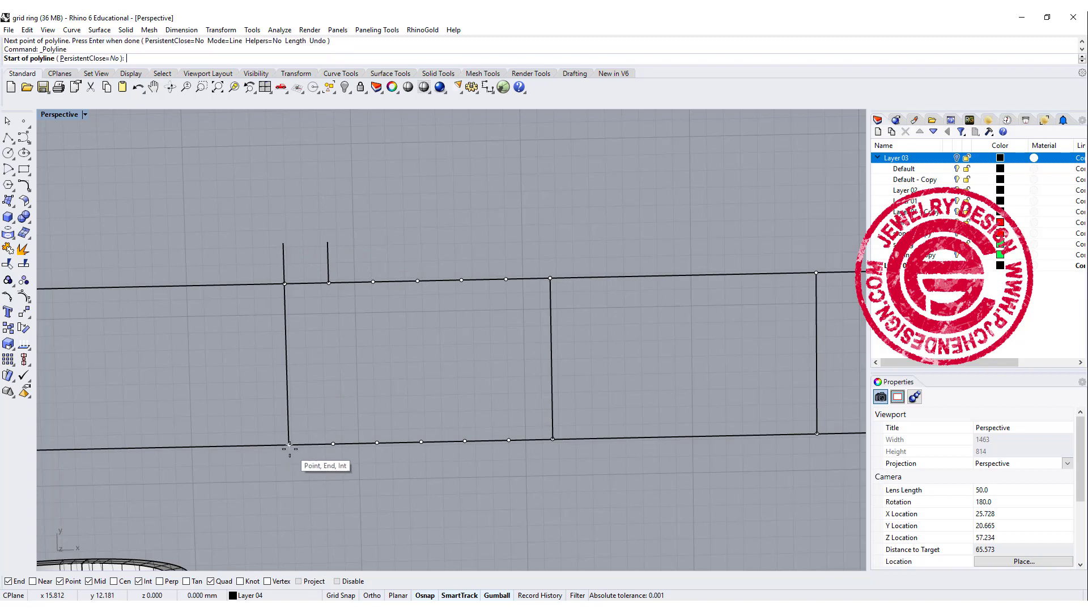
pyautogui.click(289, 445)
pyautogui.click(289, 481)
pyautogui.press('Return')
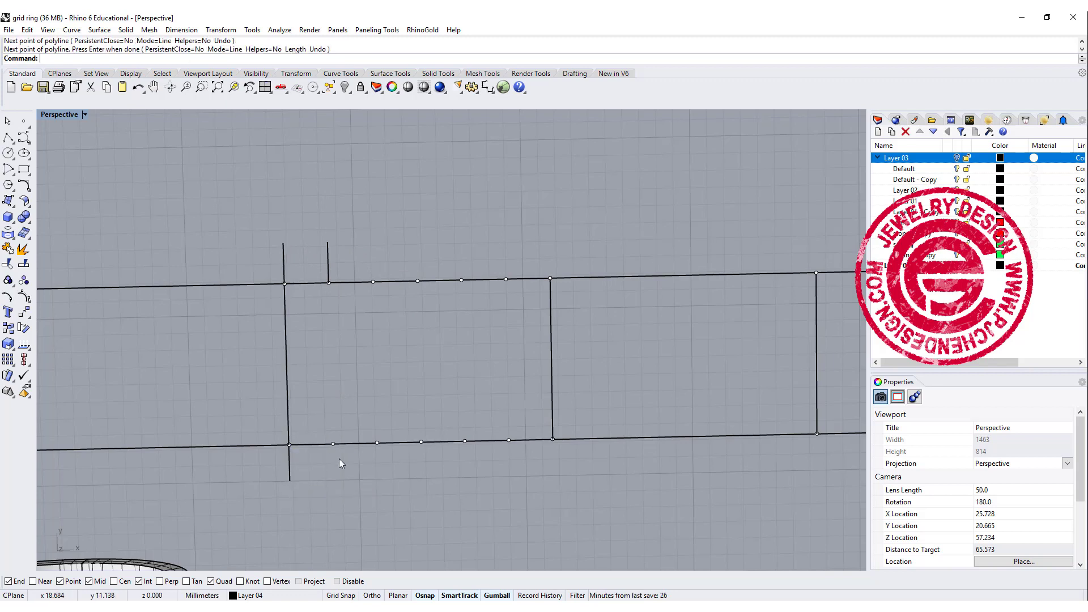
pyautogui.press('Return')
pyautogui.click(334, 444)
pyautogui.click(333, 479)
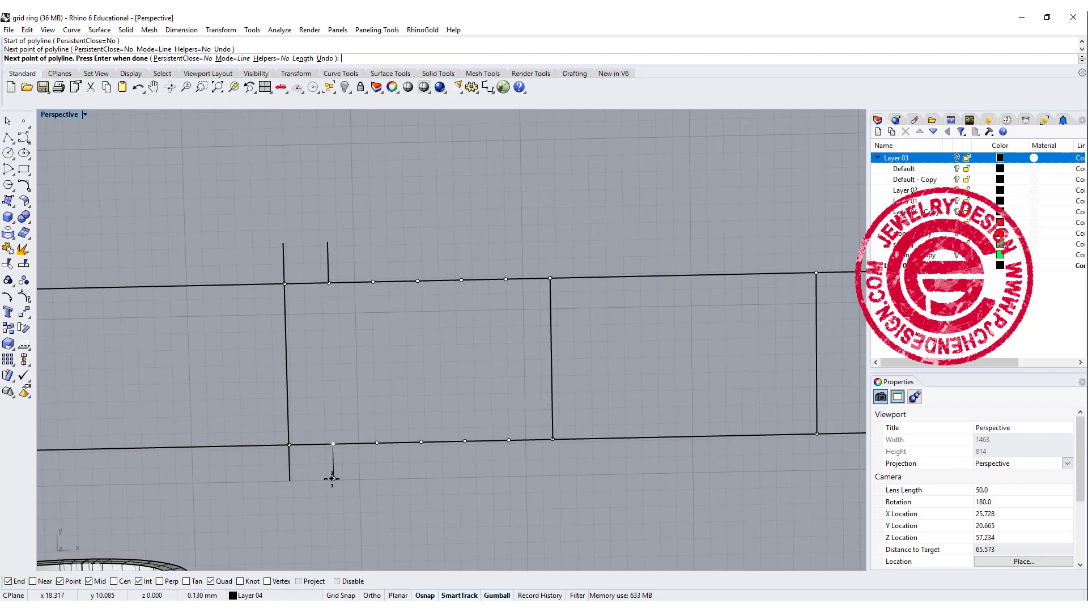
pyautogui.press('Return')
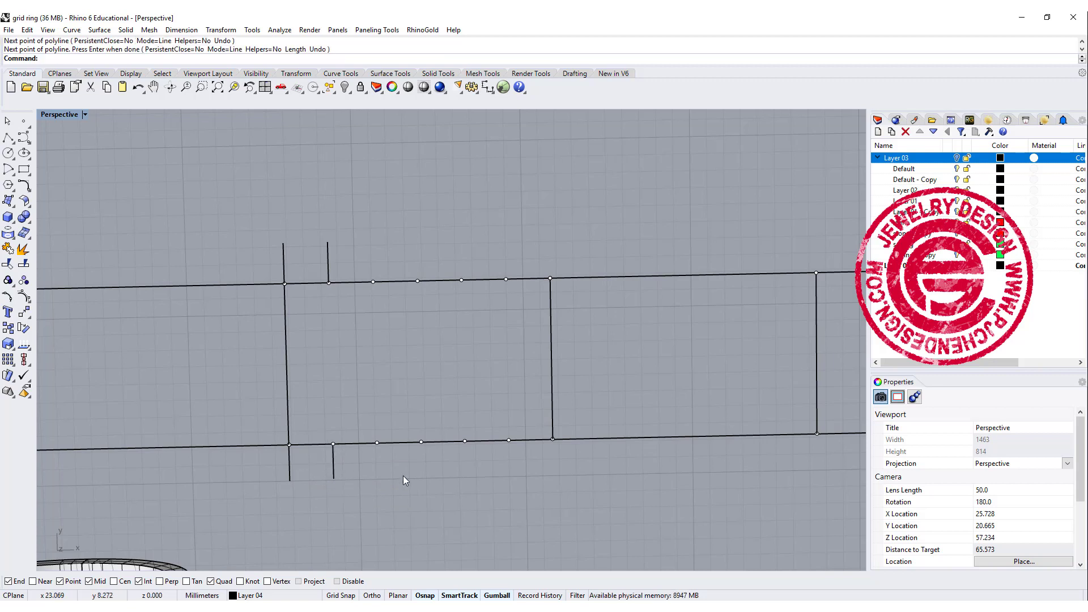
# Blend the upper corner stub line into the lower division-point stub line with an adjustable curve blend, using Tangency at both ends.
pyautogui.click(24, 185)
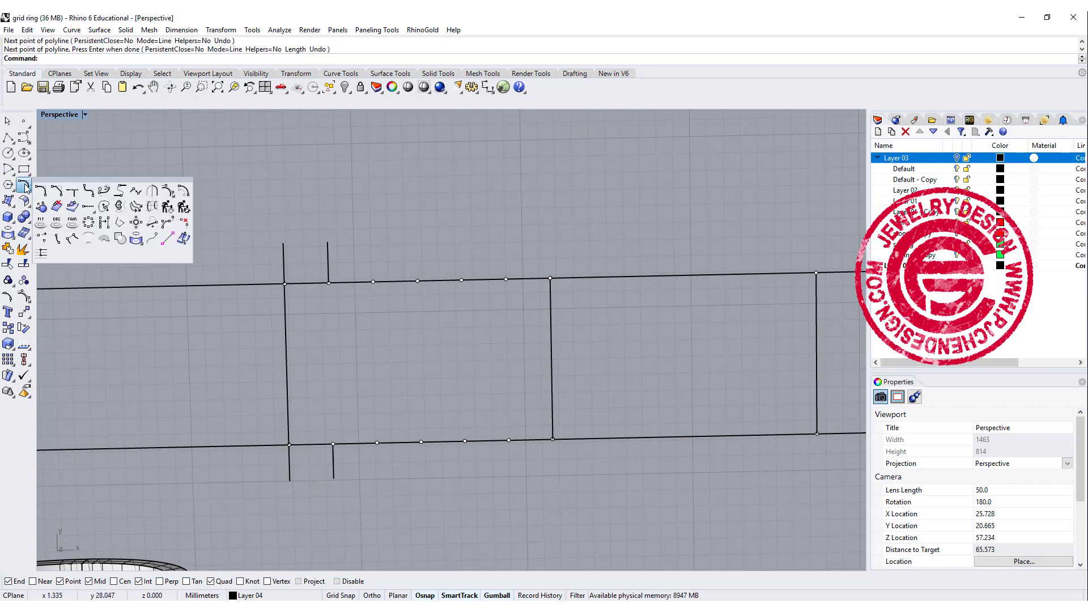
pyautogui.click(94, 206)
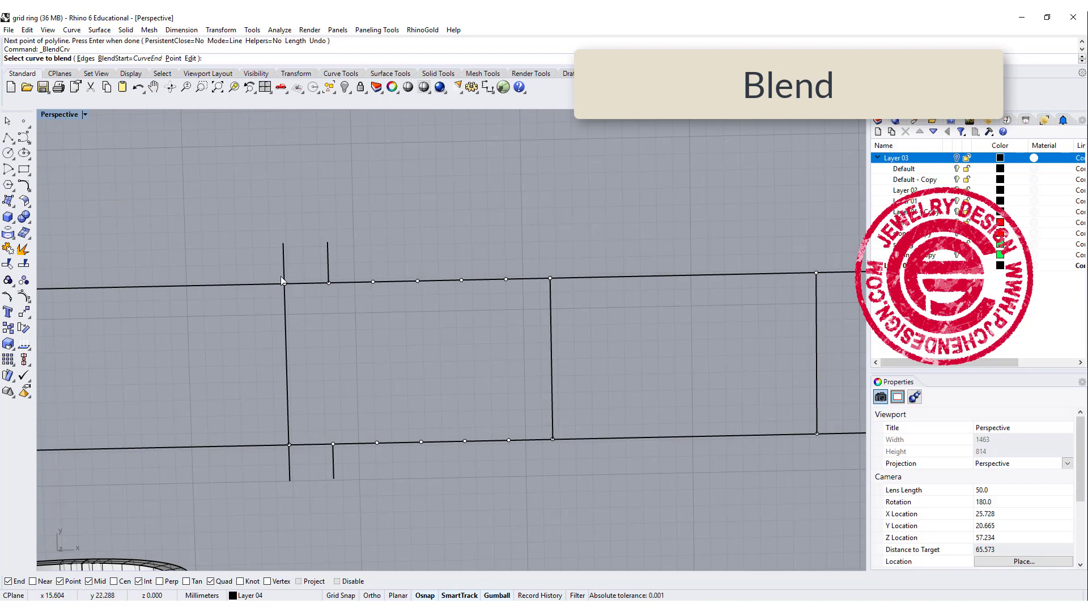
pyautogui.click(285, 287)
pyautogui.click(333, 446)
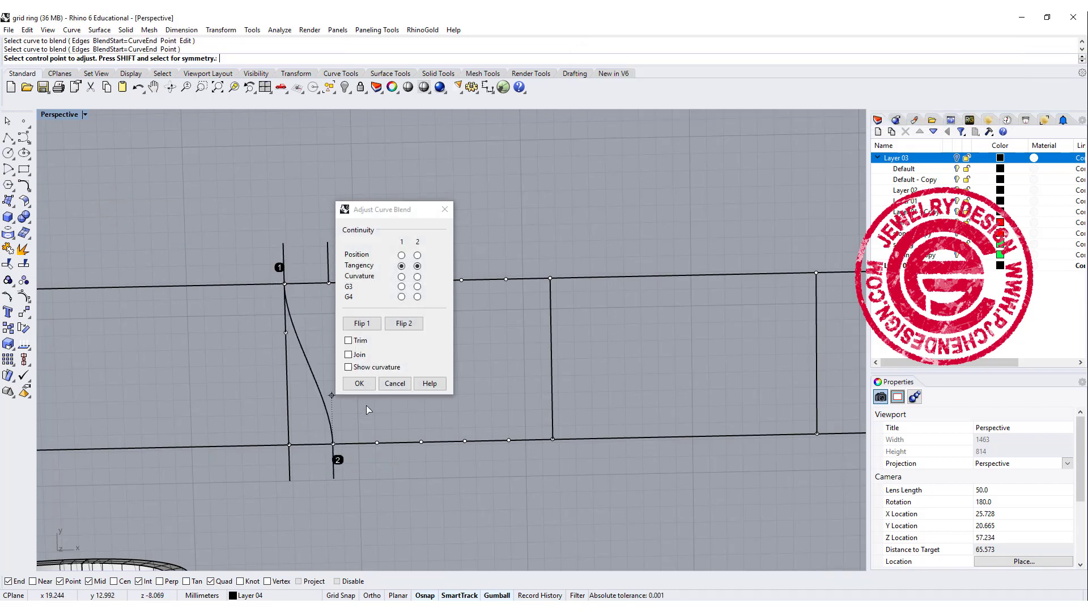
pyautogui.click(348, 381)
# Create the mirror-direction curve blend from the upper division-point stub line to the lower corner stub line.
pyautogui.press('Return')
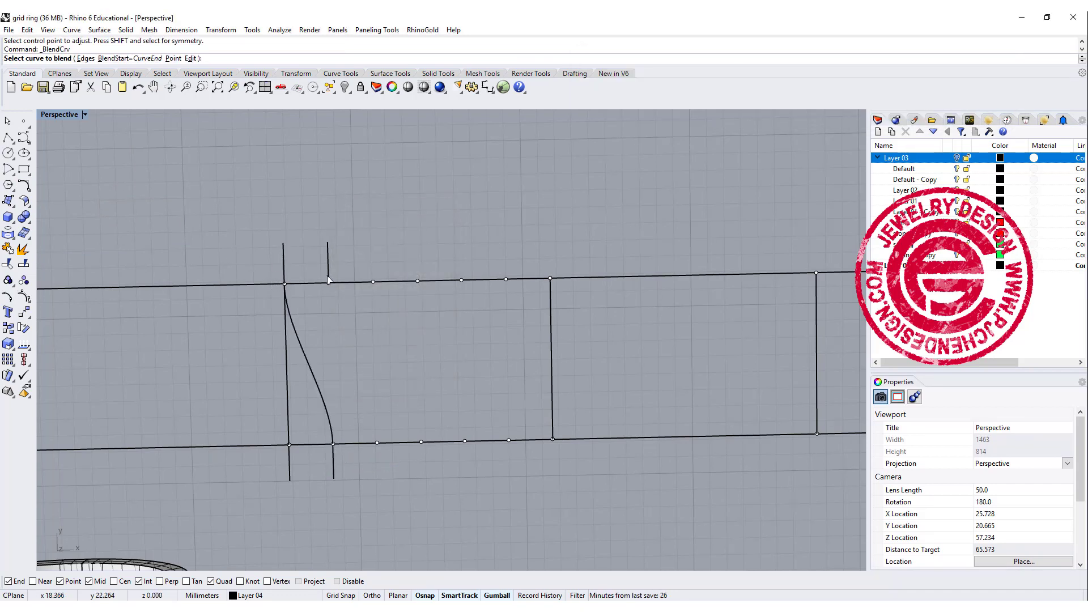
pyautogui.click(328, 278)
pyautogui.click(287, 451)
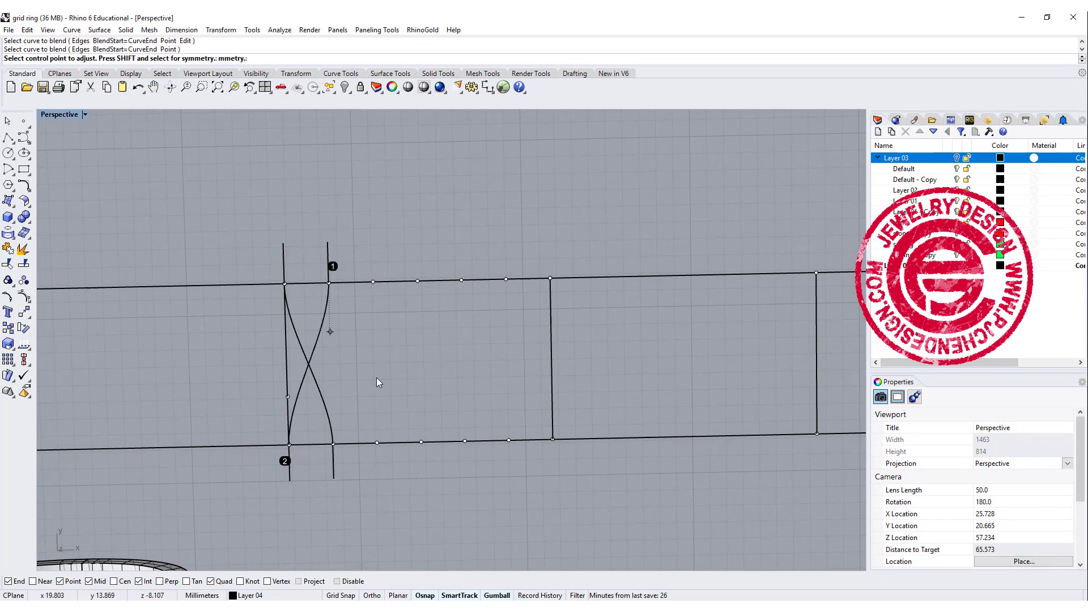
pyautogui.click(359, 384)
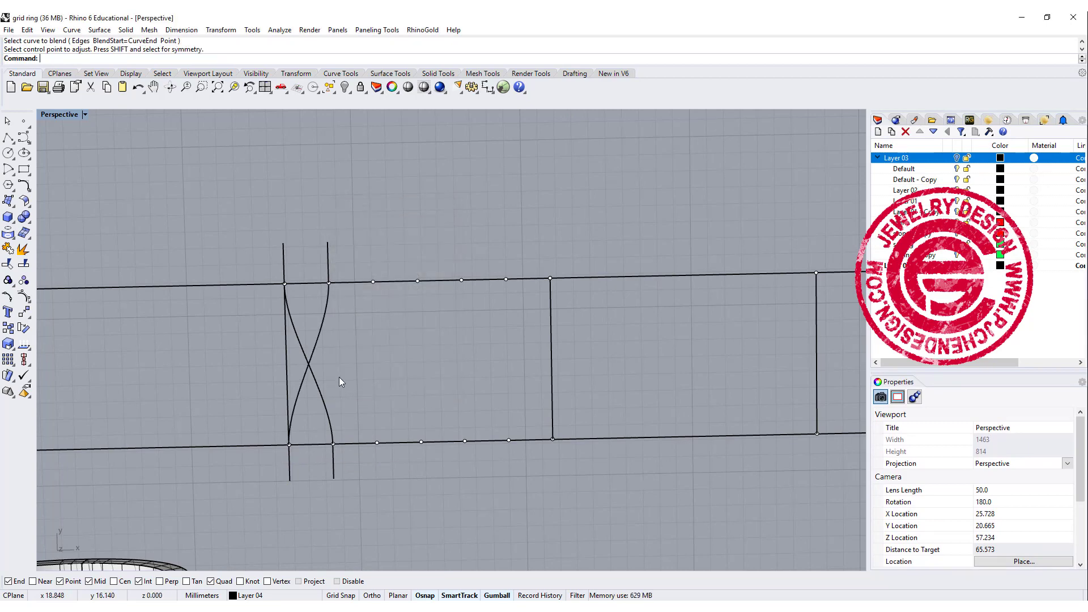
# Copy the two crossing blend curves from the section's upper corner to each following division point, filling the second section with five more pairs.
pyautogui.moveTo(339, 378); pyautogui.dragTo(305, 361)
pyautogui.moveTo(364, 418); pyautogui.dragTo(380, 324, button='right')
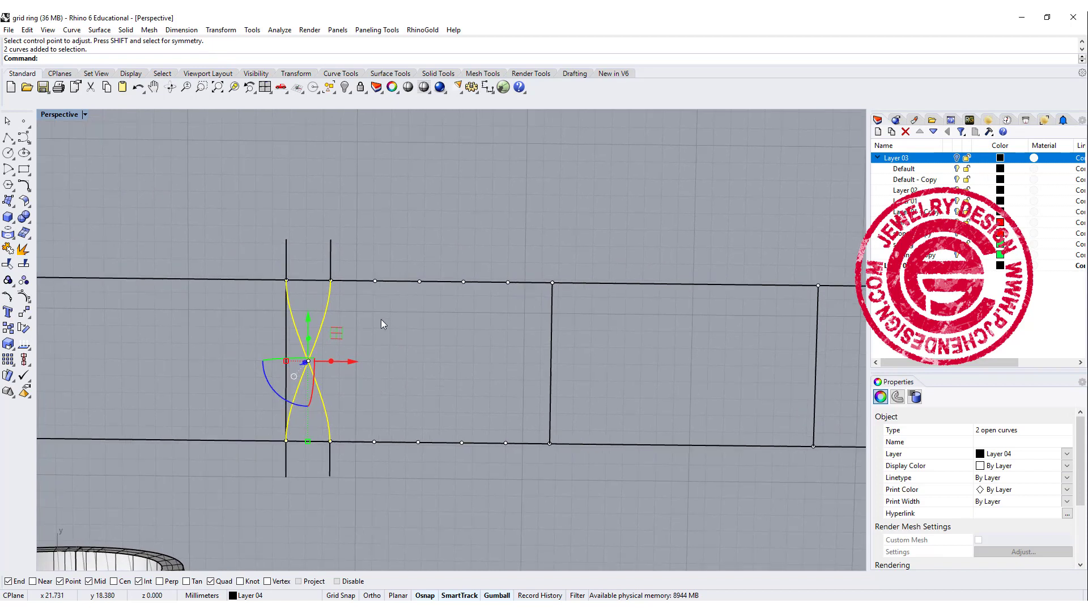
pyautogui.click(8, 327)
pyautogui.click(287, 280)
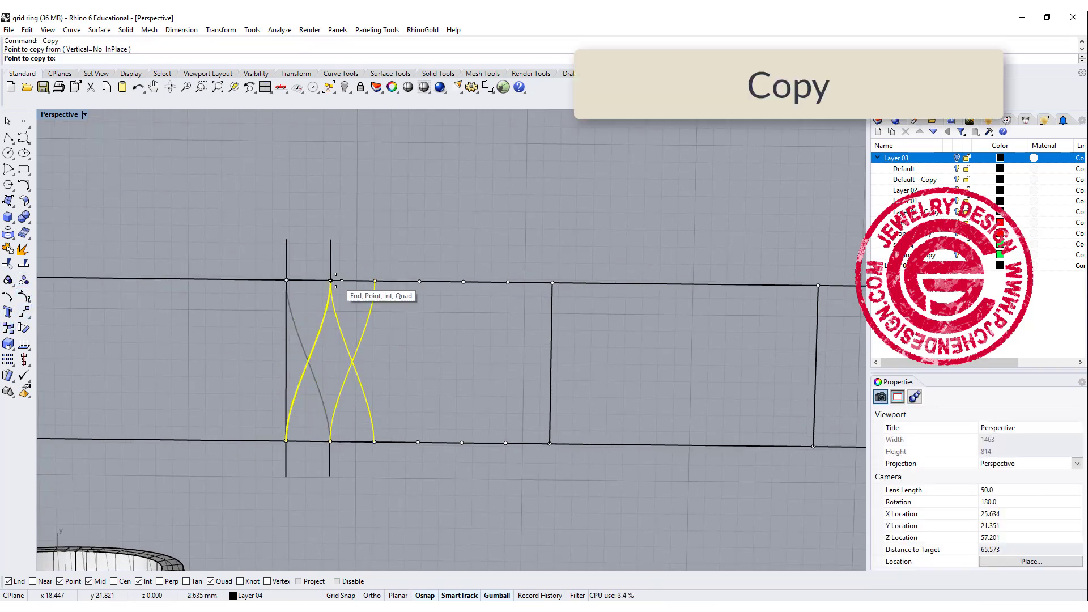
pyautogui.click(330, 280)
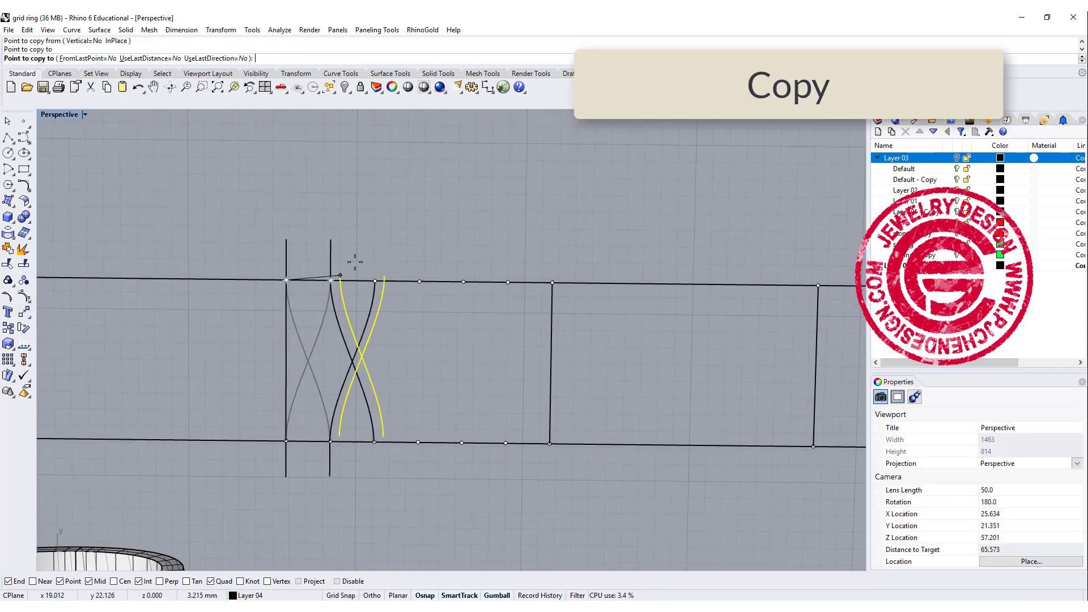
pyautogui.click(419, 280)
pyautogui.click(463, 282)
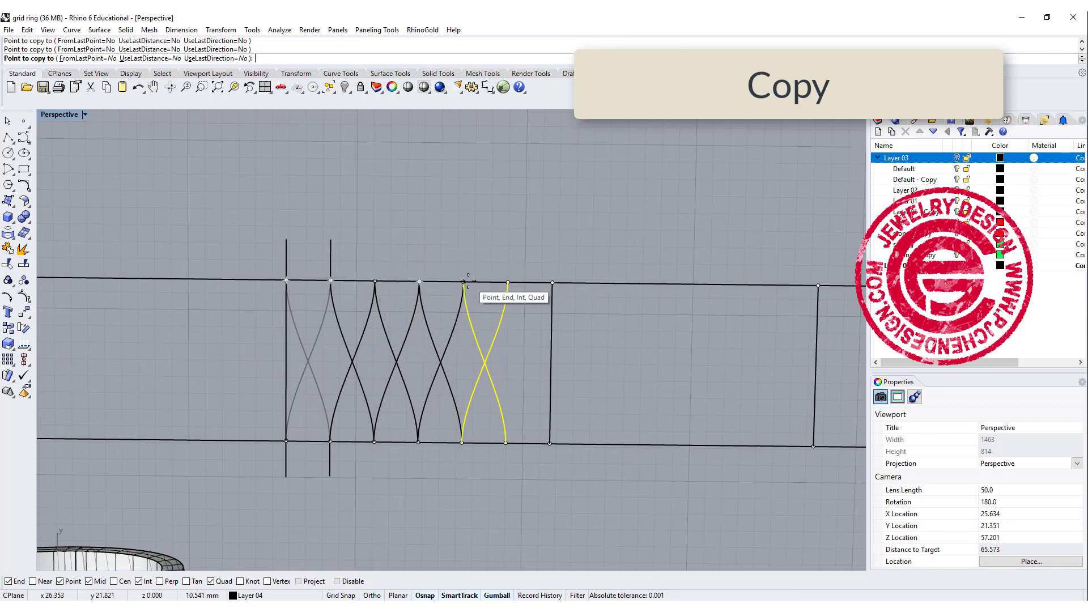
pyautogui.click(508, 283)
pyautogui.rightClick(527, 271)
pyautogui.moveTo(528, 272); pyautogui.dragTo(415, 316, button='right')
pyautogui.click(451, 404)
pyautogui.rightClick(417, 317)
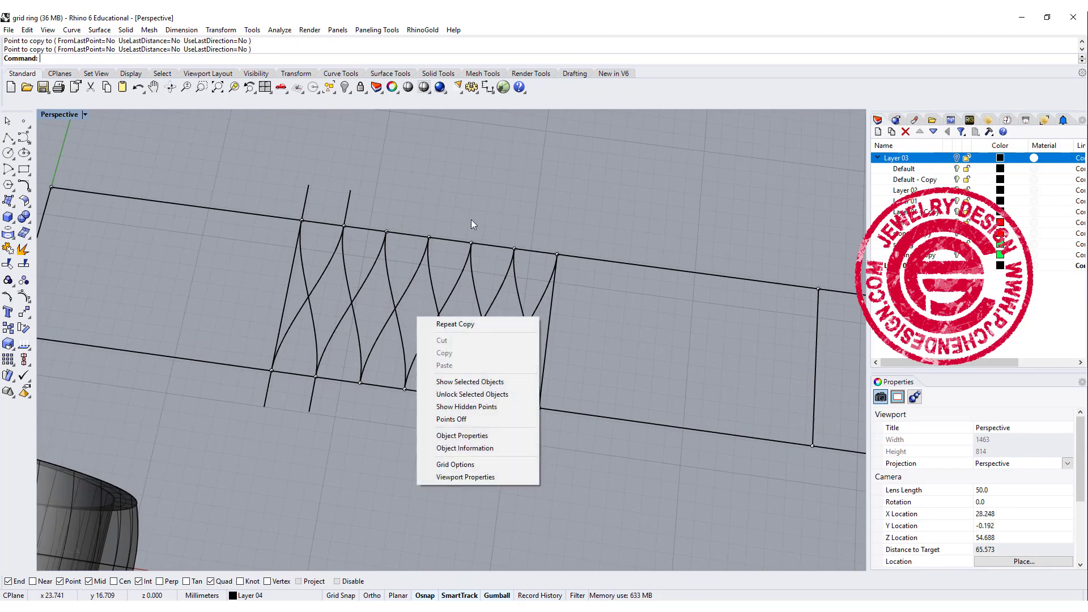
pyautogui.click(492, 189)
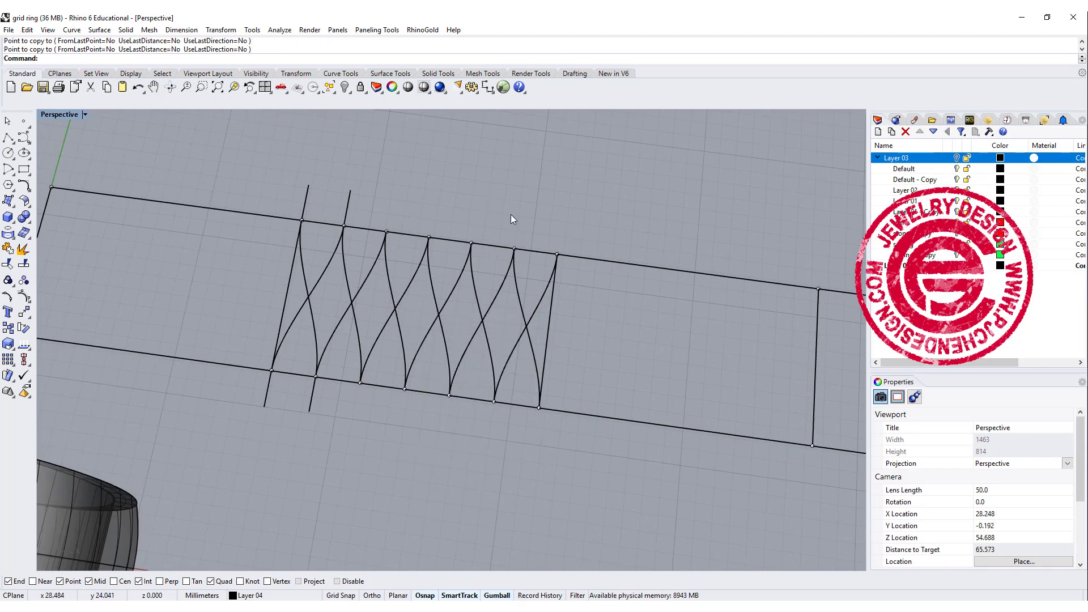
pyautogui.moveTo(512, 214); pyautogui.dragTo(498, 294, button='right')
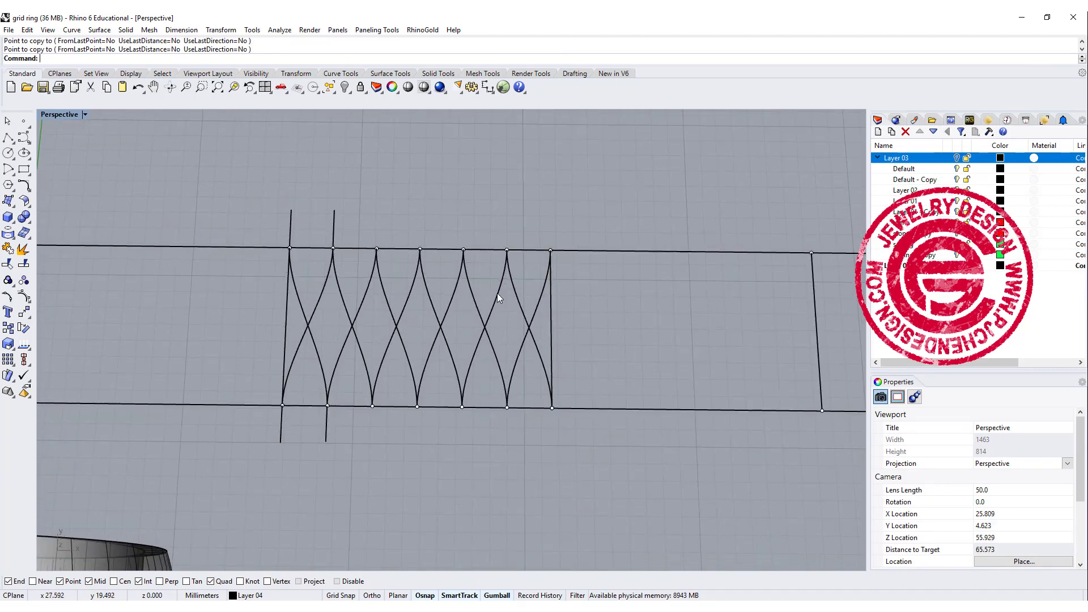
# Extrude the six blend curves running from lower left to upper right by 0.4 mm to both sides, using a horizontal direction in the Top view.
pyautogui.click(313, 311)
pyautogui.keyDown('shift'); pyautogui.click(358, 307); pyautogui.keyUp('shift')
pyautogui.keyDown('shift'); pyautogui.click(404, 311); pyautogui.keyUp('shift')
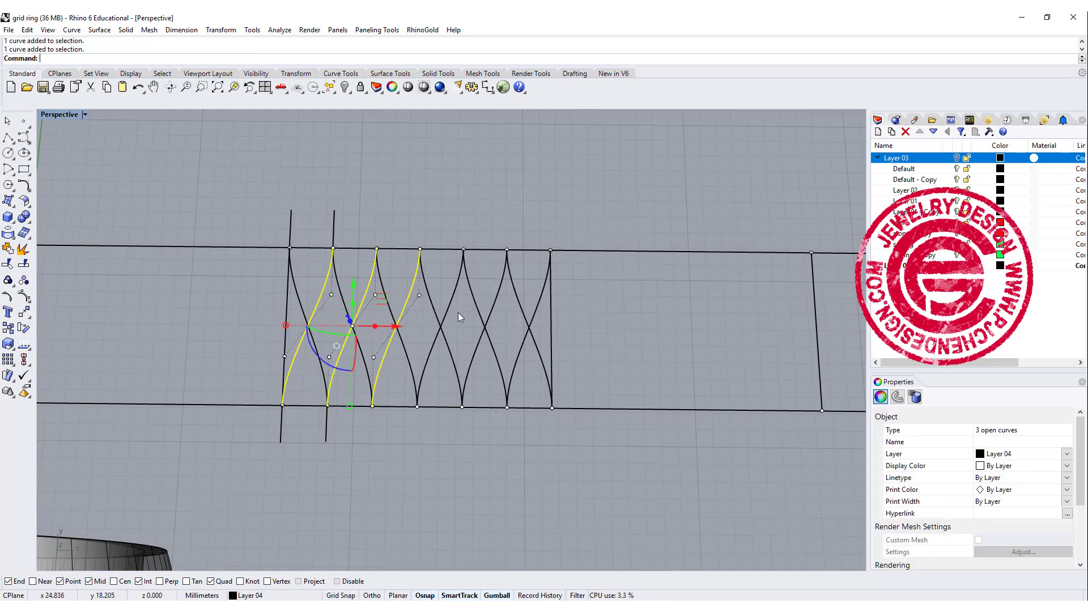
pyautogui.keyDown('shift'); pyautogui.click(451, 299); pyautogui.keyUp('shift')
pyautogui.keyDown('shift'); pyautogui.click(496, 308); pyautogui.keyUp('shift')
pyautogui.keyDown('shift'); pyautogui.click(534, 335); pyautogui.keyUp('shift')
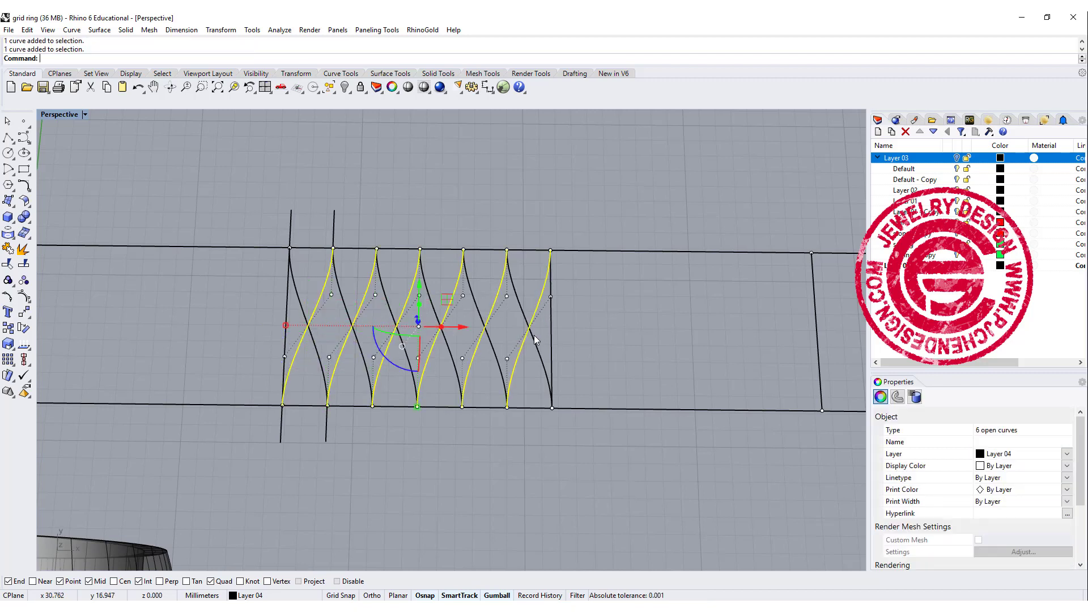
pyautogui.click(99, 30)
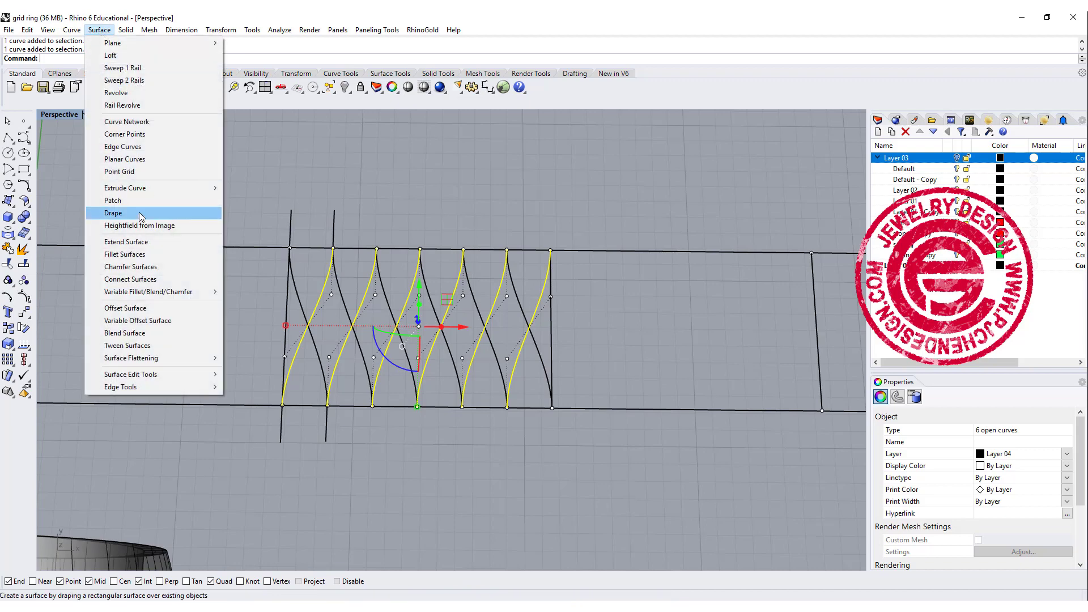
pyautogui.moveTo(143, 192)
pyautogui.click(238, 188)
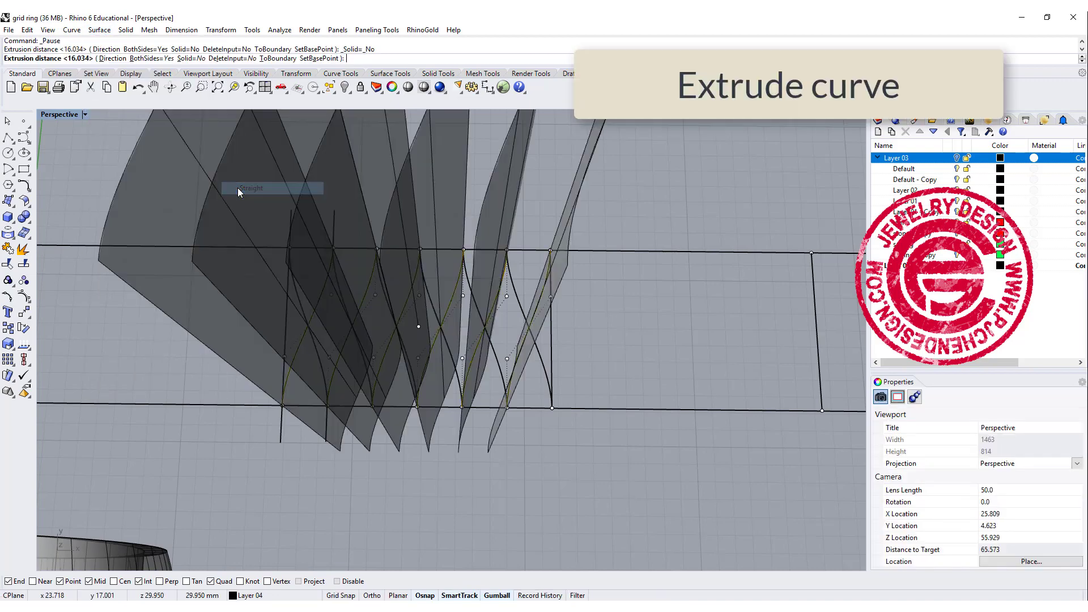
pyautogui.doubleClick(55, 114)
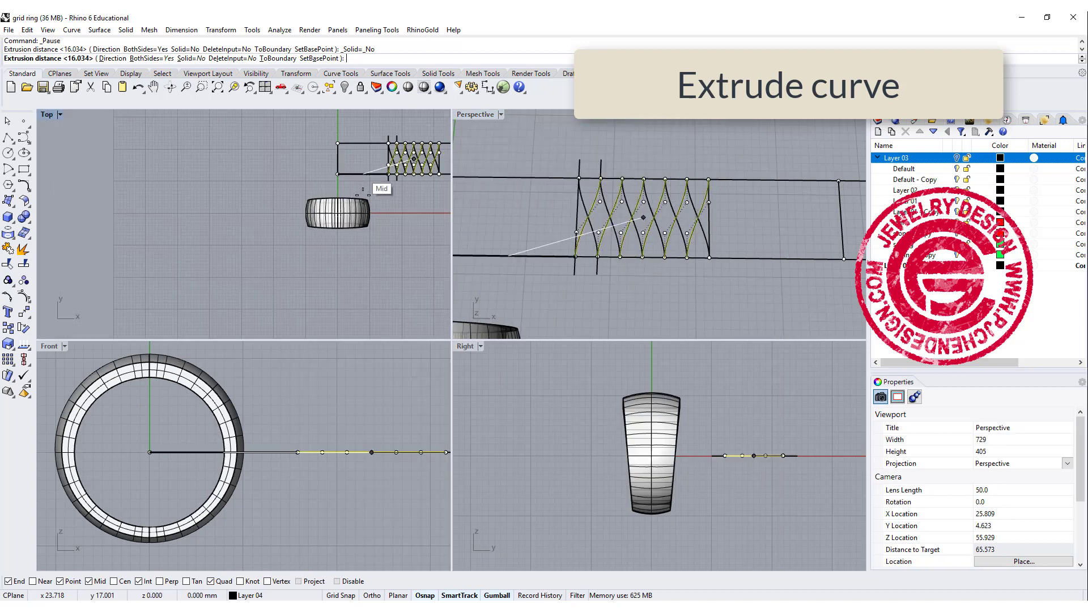
pyautogui.keyDown('shift'); pyautogui.moveTo(348, 174); pyautogui.dragTo(196, 212, button='right'); pyautogui.keyUp('shift')
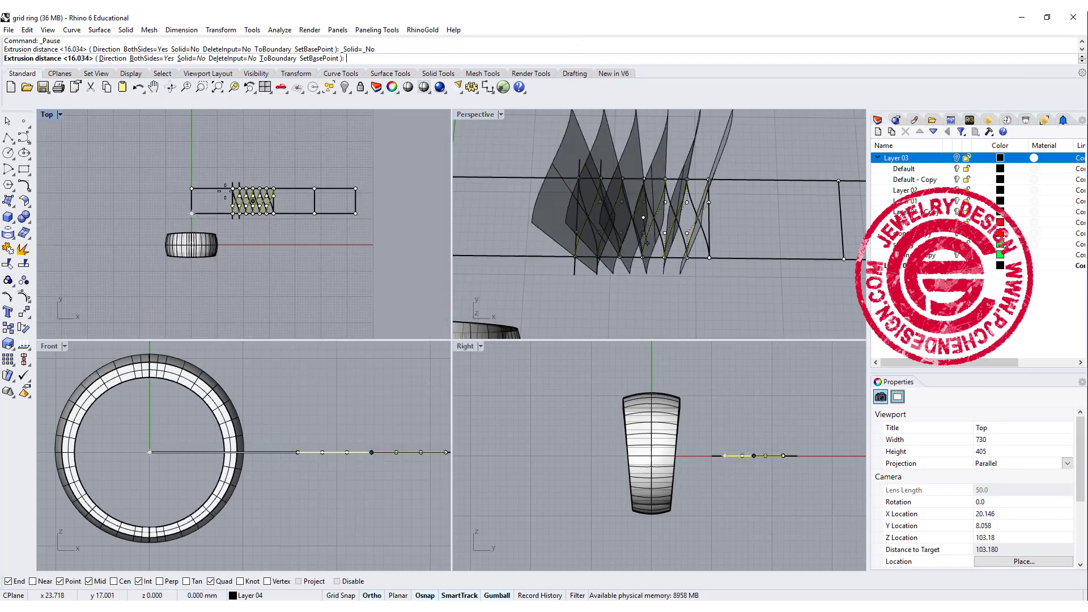
pyautogui.scroll(4, 233, 182)
pyautogui.scroll(4, 264, 194)
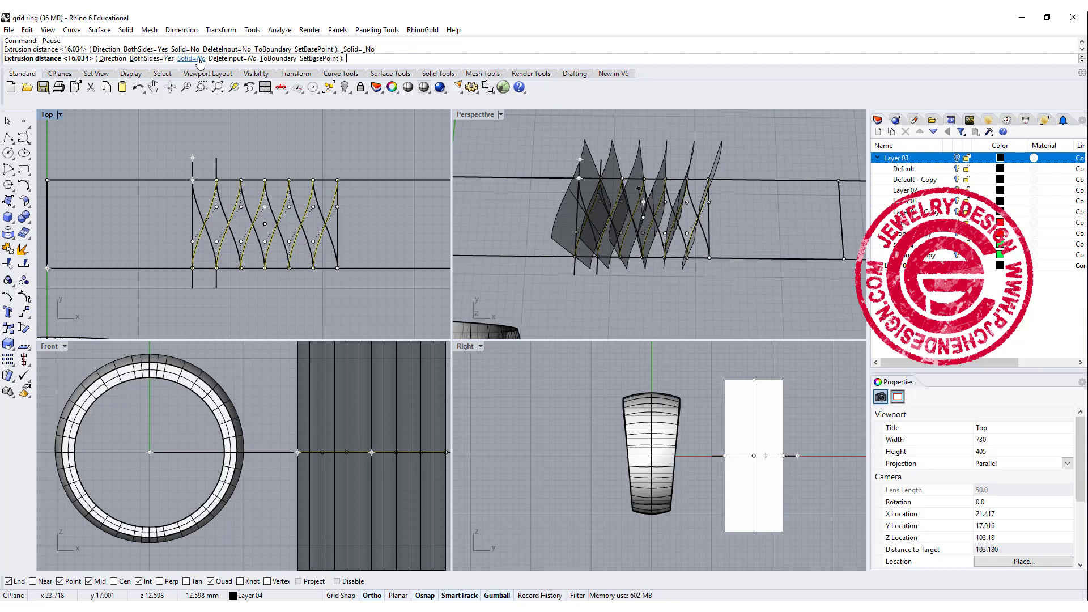
pyautogui.click(112, 59)
pyautogui.click(156, 147)
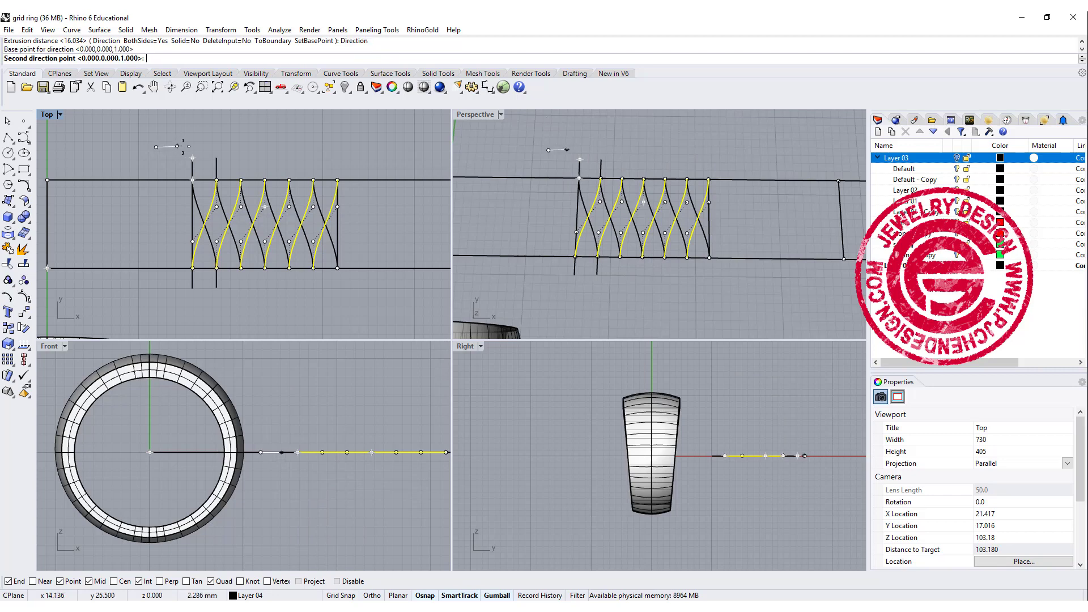
pyautogui.click(192, 148)
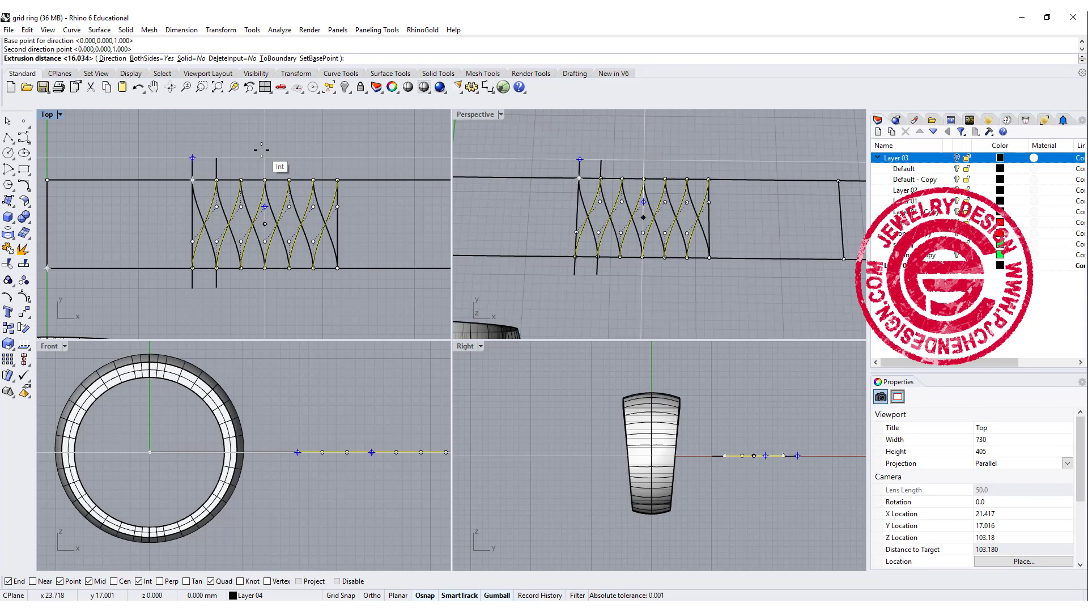
pyautogui.write('0.4')
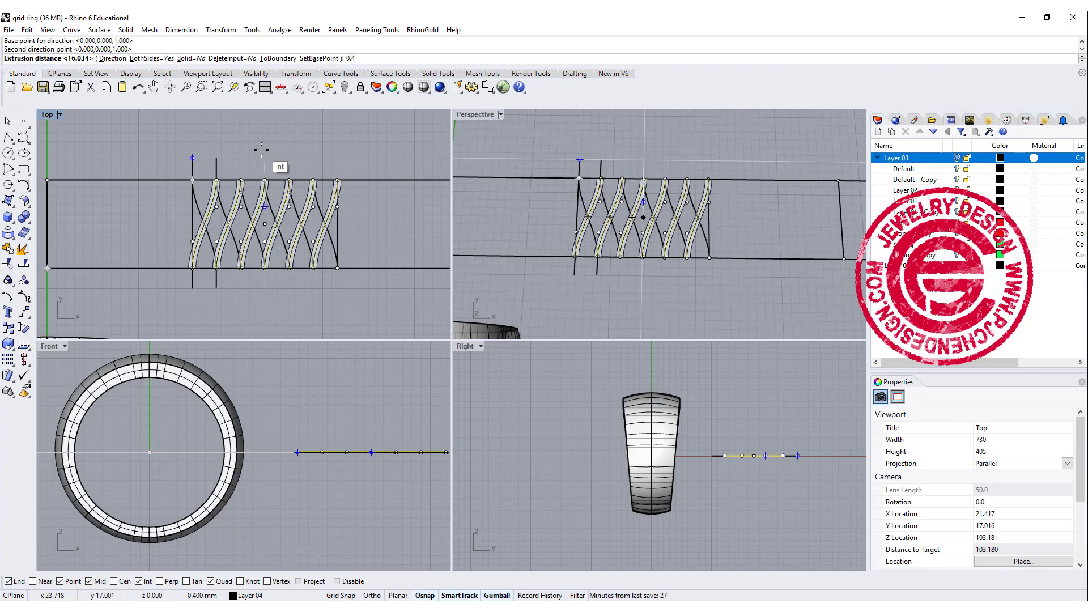
pyautogui.press('Return')
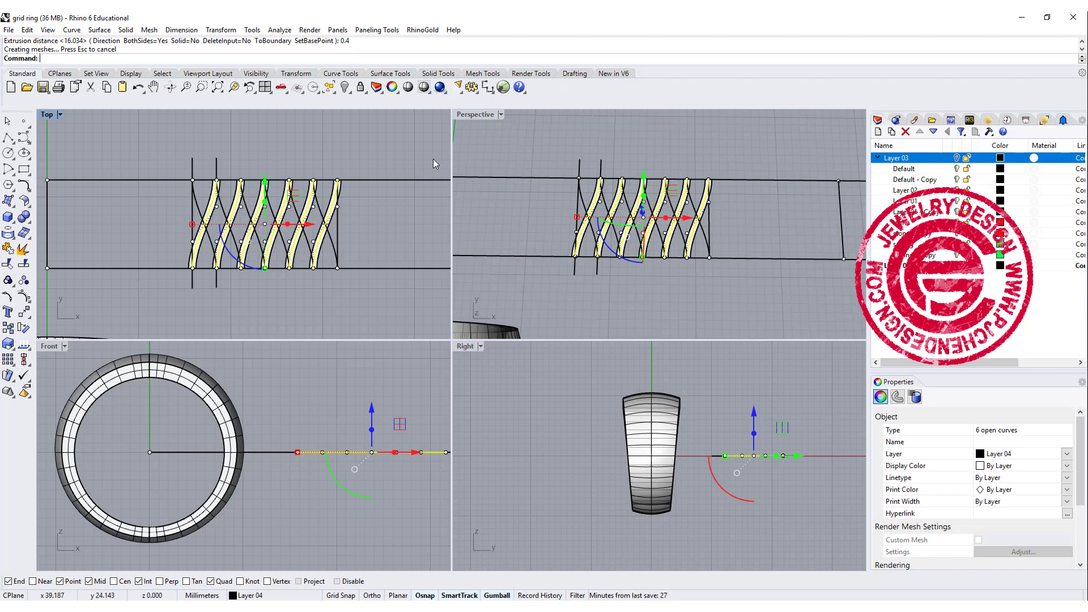
# Extrude the six blend curves running from upper left to lower right by 0.4 mm to both sides, using a horizontal direction in the Top view.
pyautogui.click(622, 138)
pyautogui.scroll(5, 600, 211)
pyautogui.scroll(-4, 608, 215)
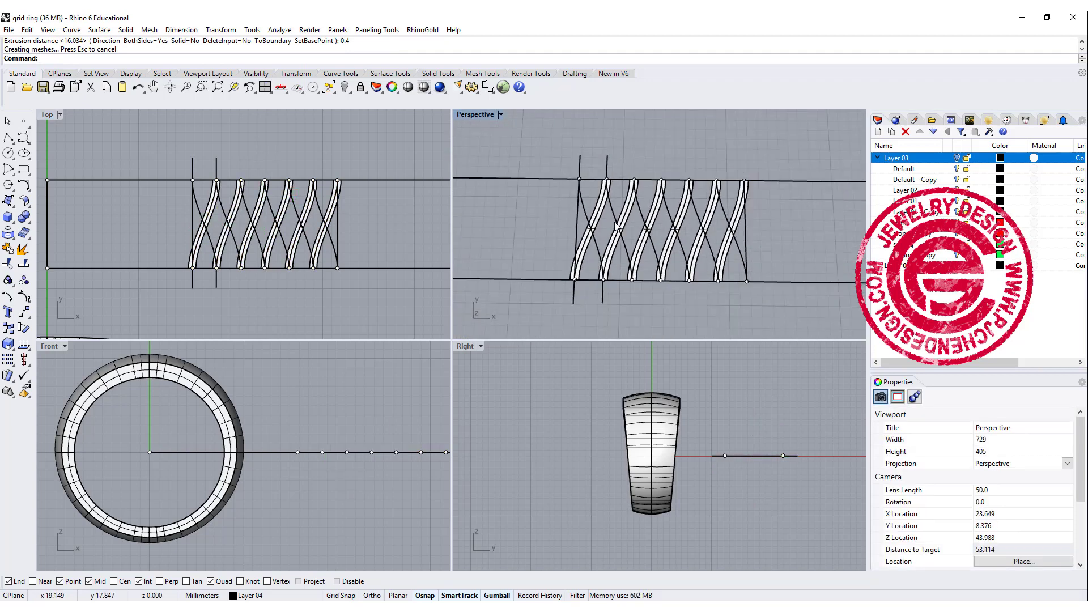
pyautogui.click(600, 253)
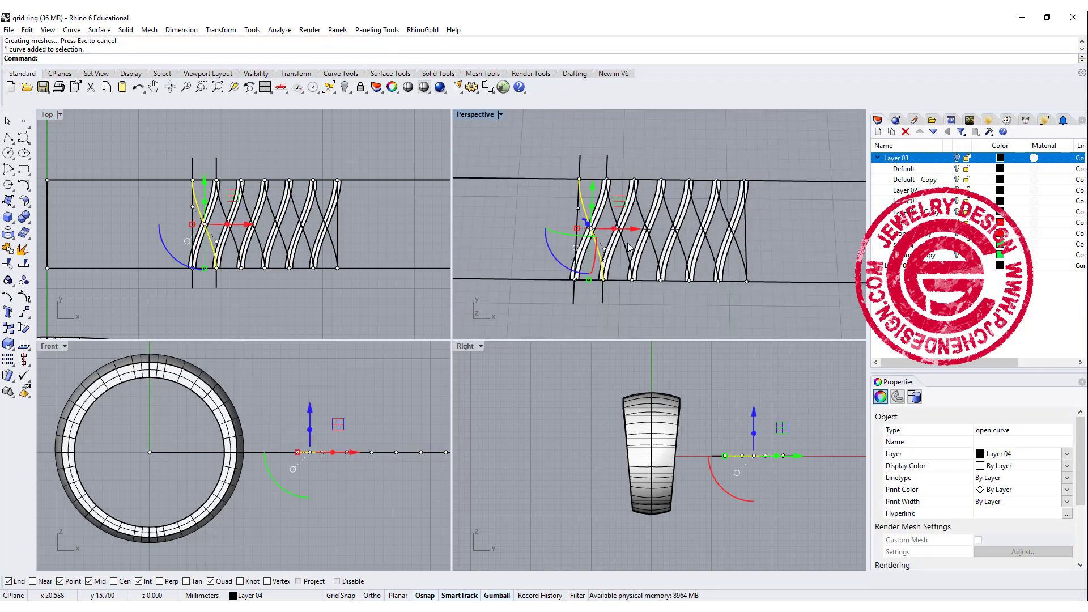
pyautogui.keyDown('shift'); pyautogui.click(626, 247); pyautogui.keyUp('shift')
pyautogui.keyDown('shift'); pyautogui.click(653, 253); pyautogui.keyUp('shift')
pyautogui.keyDown('shift'); pyautogui.click(679, 252); pyautogui.keyUp('shift')
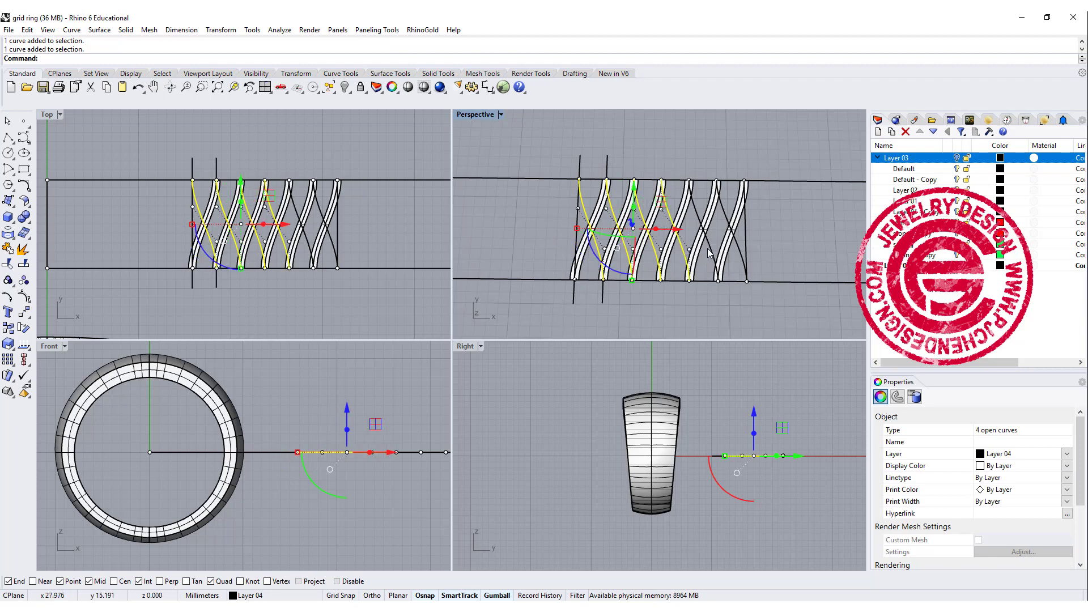
pyautogui.keyDown('shift'); pyautogui.click(707, 249); pyautogui.keyUp('shift')
pyautogui.keyDown('shift'); pyautogui.click(739, 250); pyautogui.keyUp('shift')
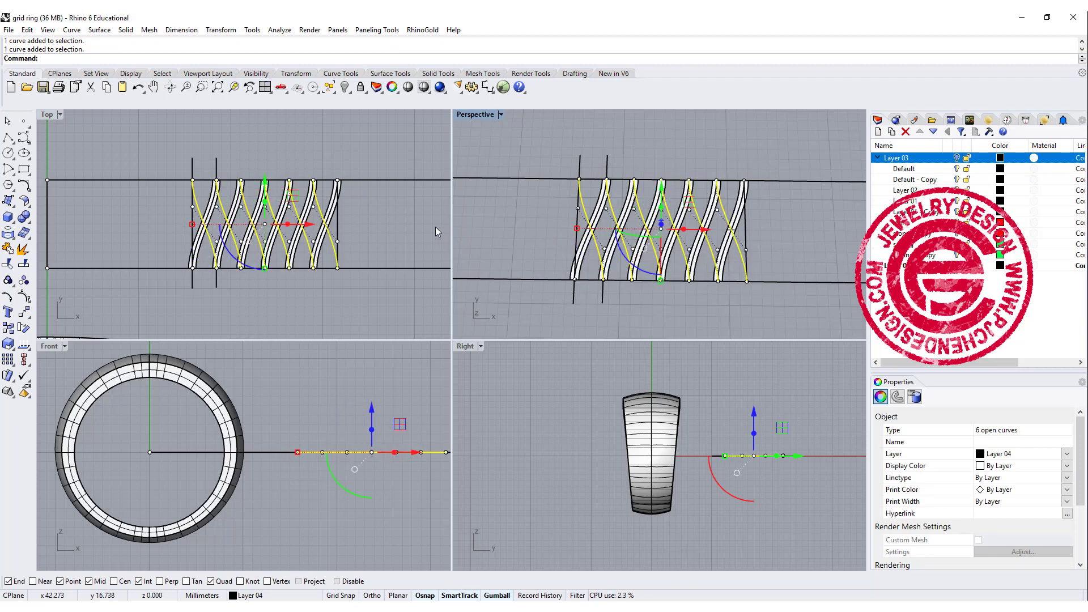
pyautogui.rightClick(310, 139)
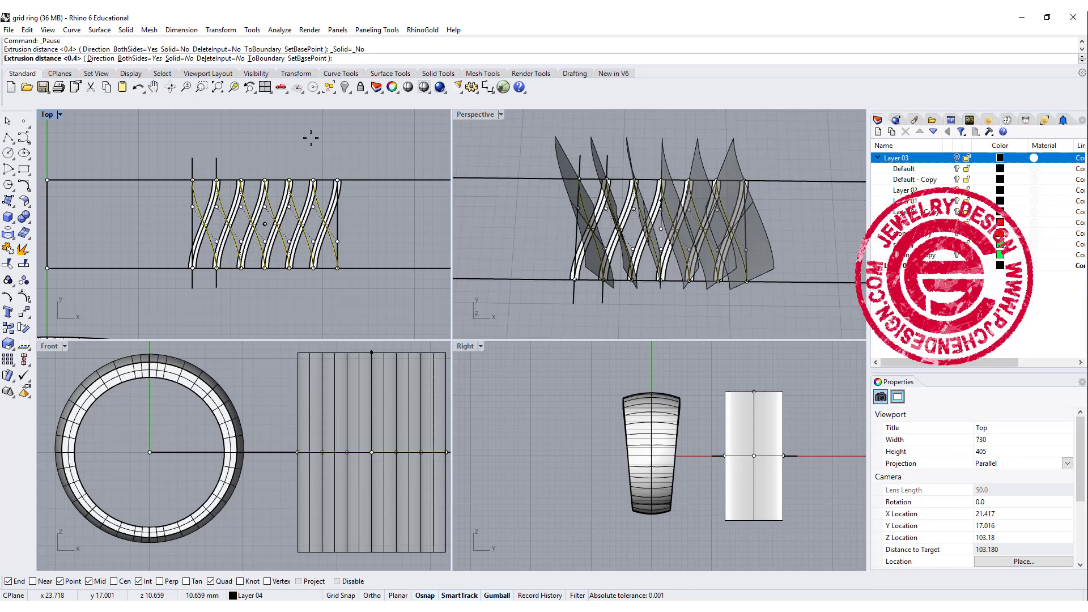
pyautogui.click(107, 59)
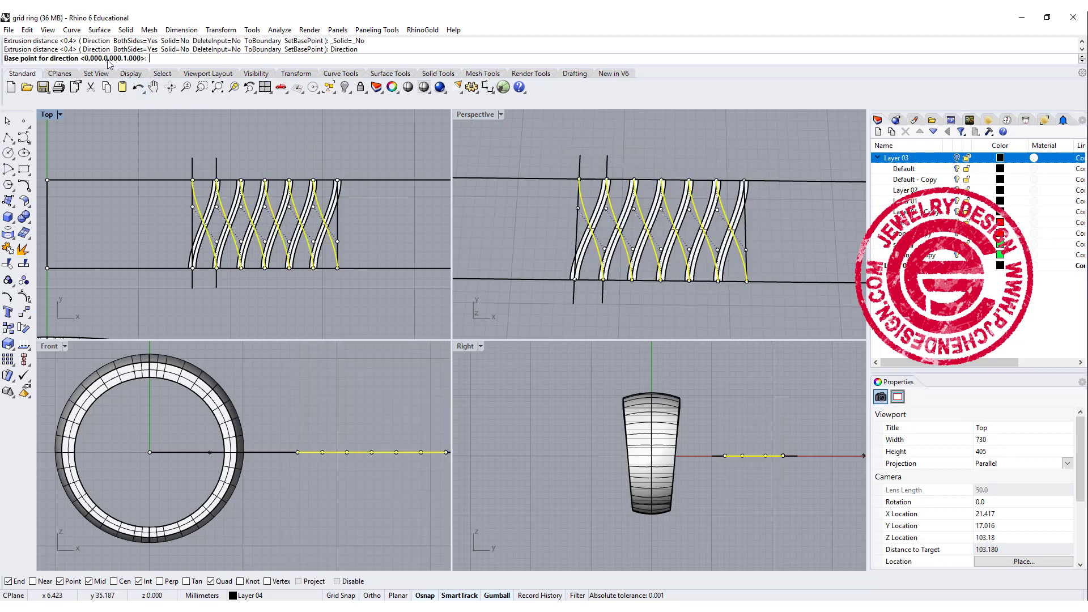
pyautogui.click(294, 154)
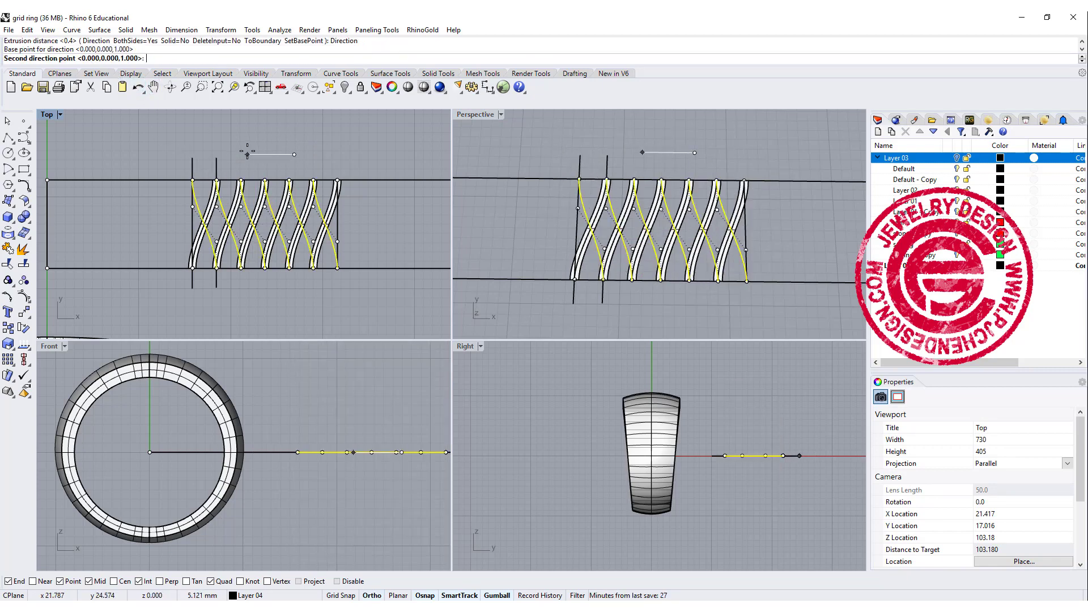
pyautogui.click(247, 152)
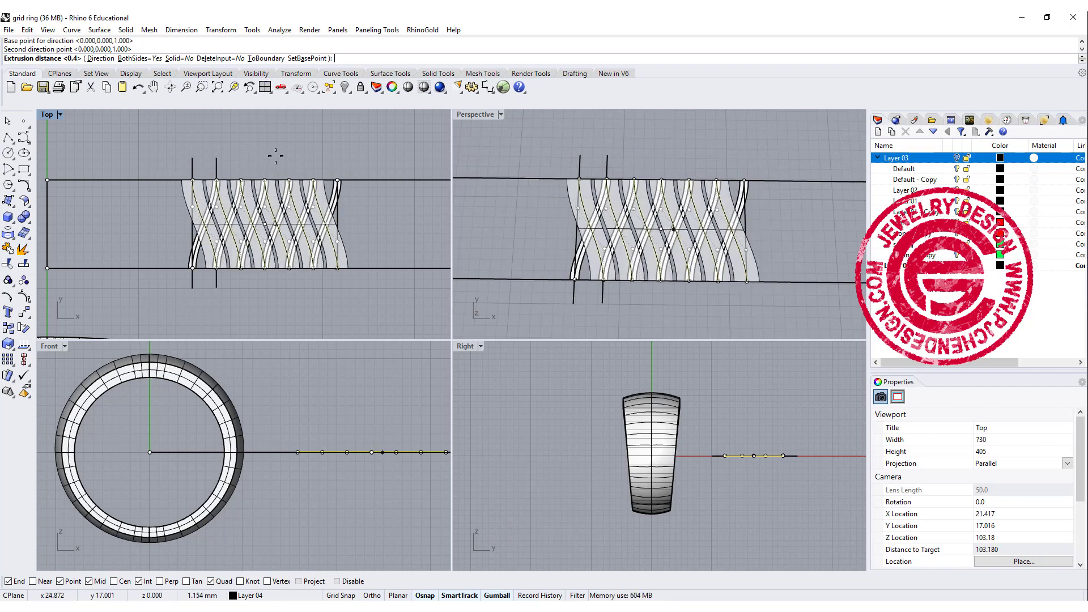
pyautogui.press('Return')
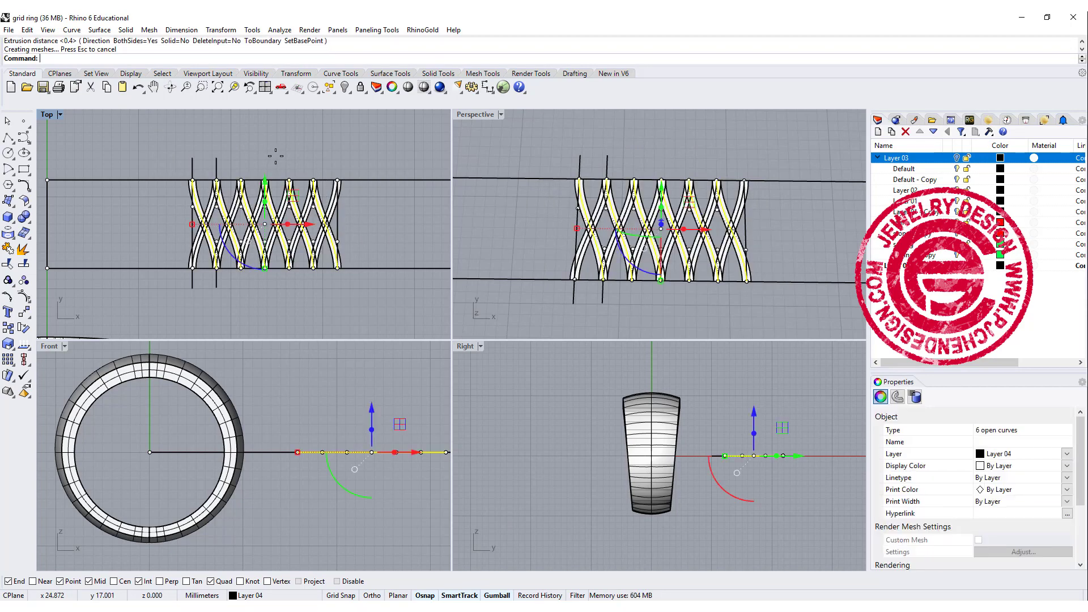
# Extrude all twelve lattice strip surfaces straight into solids, about 4.4 mm vertically to both sides.
pyautogui.click(628, 243)
pyautogui.scroll(5, 627, 243)
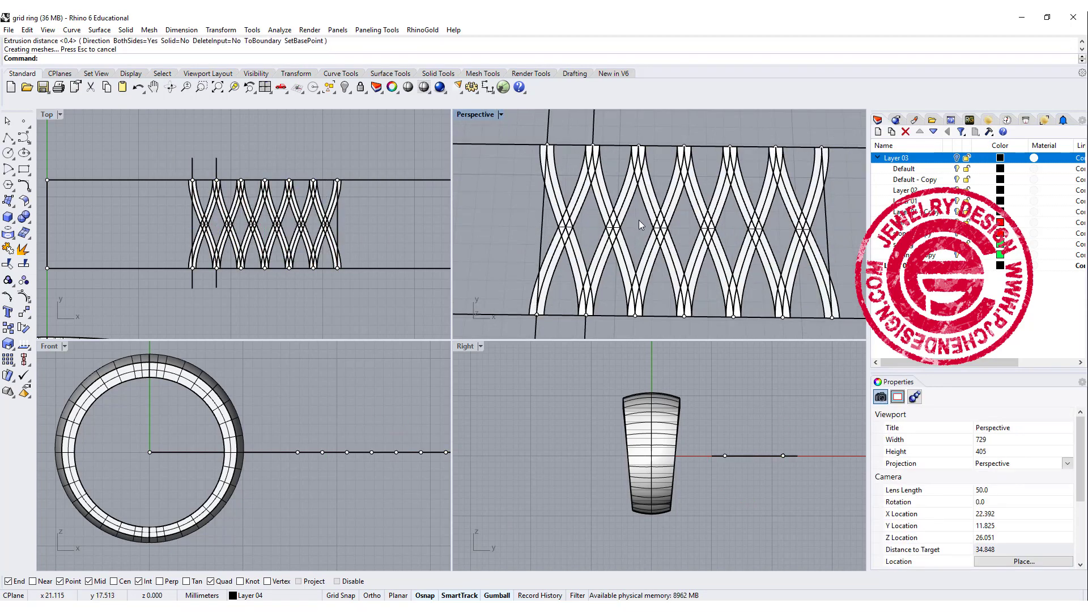
pyautogui.moveTo(641, 225); pyautogui.dragTo(596, 208, button='right')
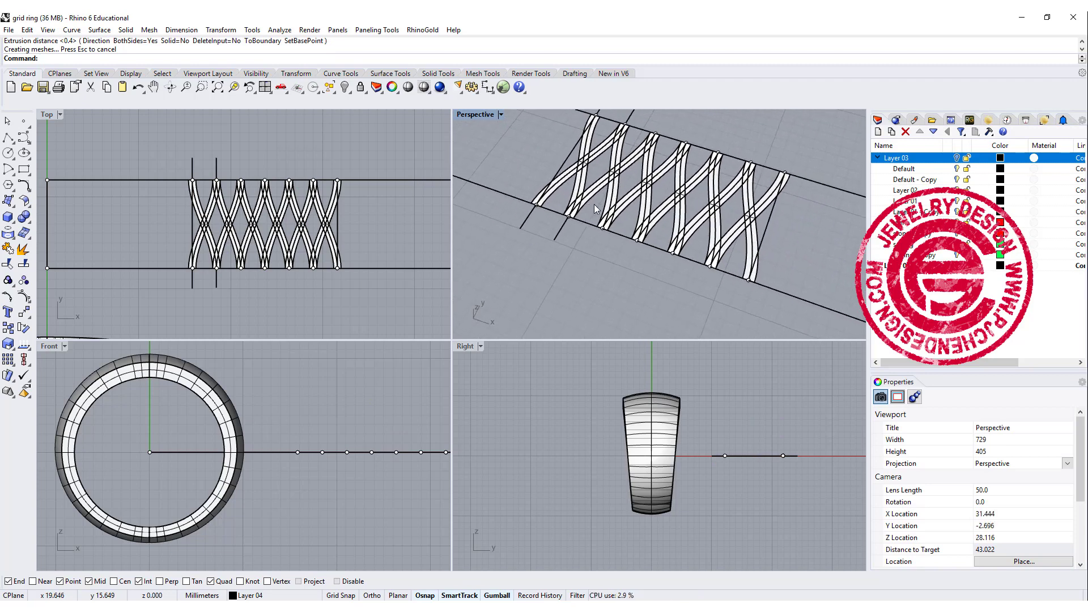
pyautogui.doubleClick(473, 115)
pyautogui.click(266, 249)
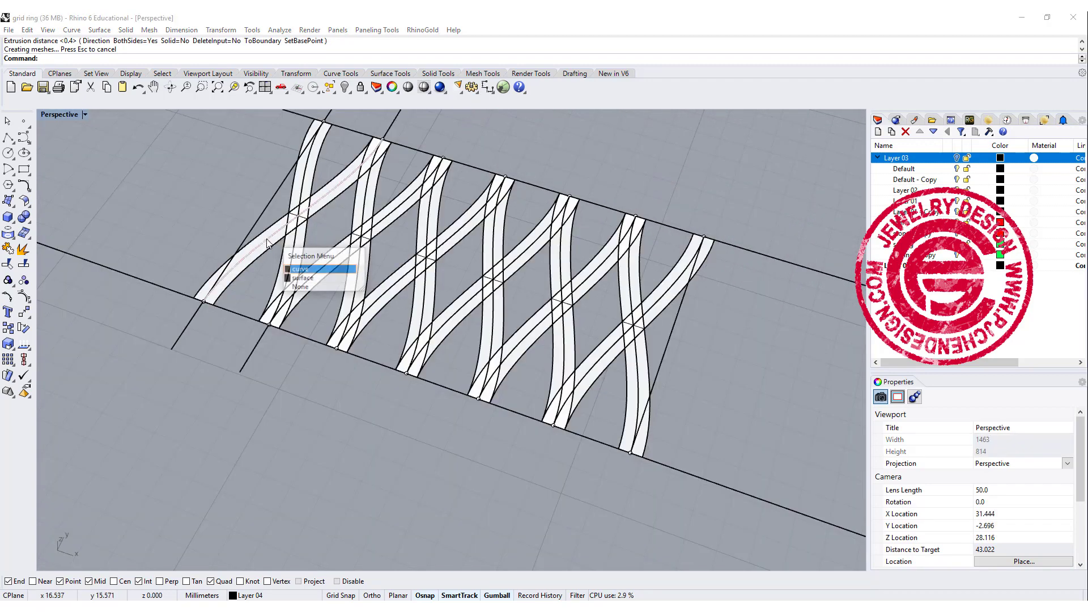
pyautogui.press('Escape')
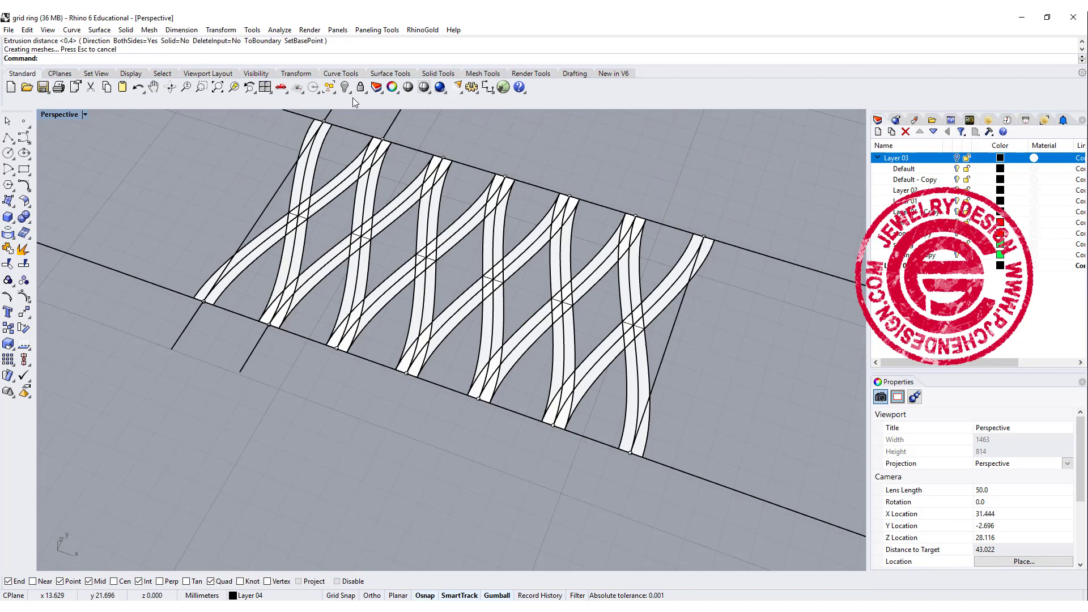
pyautogui.click(331, 91)
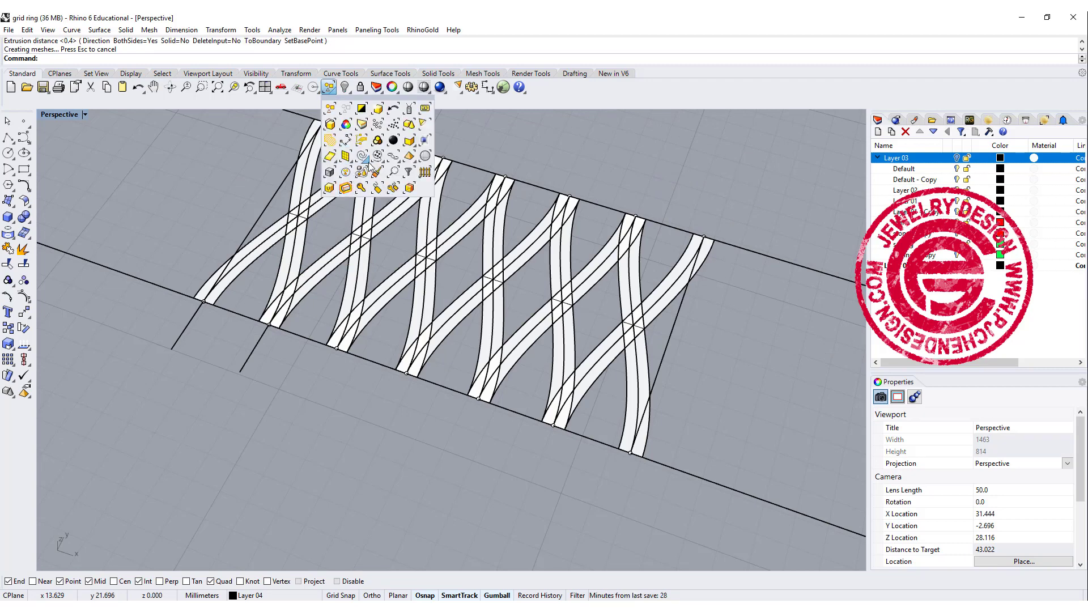
pyautogui.click(329, 157)
pyautogui.scroll(-5, 335, 285)
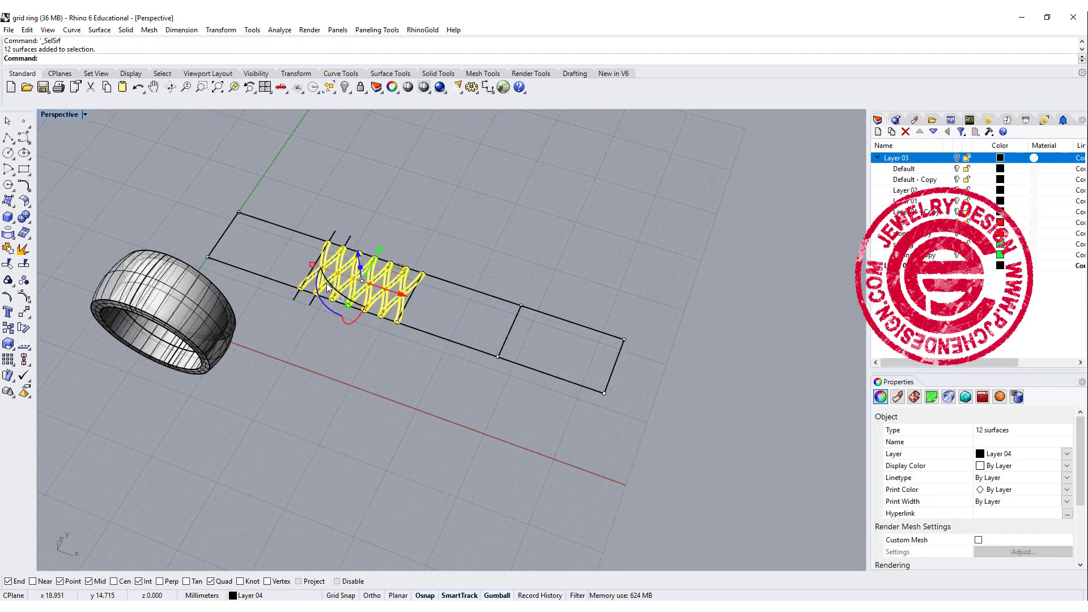
pyautogui.scroll(5, 327, 288)
pyautogui.moveTo(376, 292); pyautogui.dragTo(481, 313, button='right')
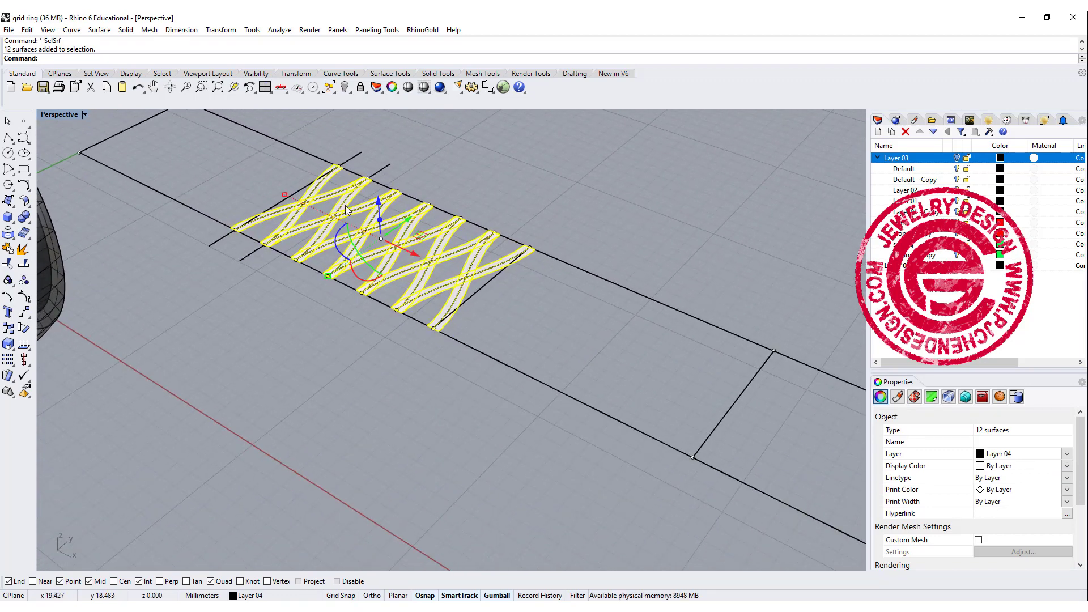
pyautogui.click(126, 30)
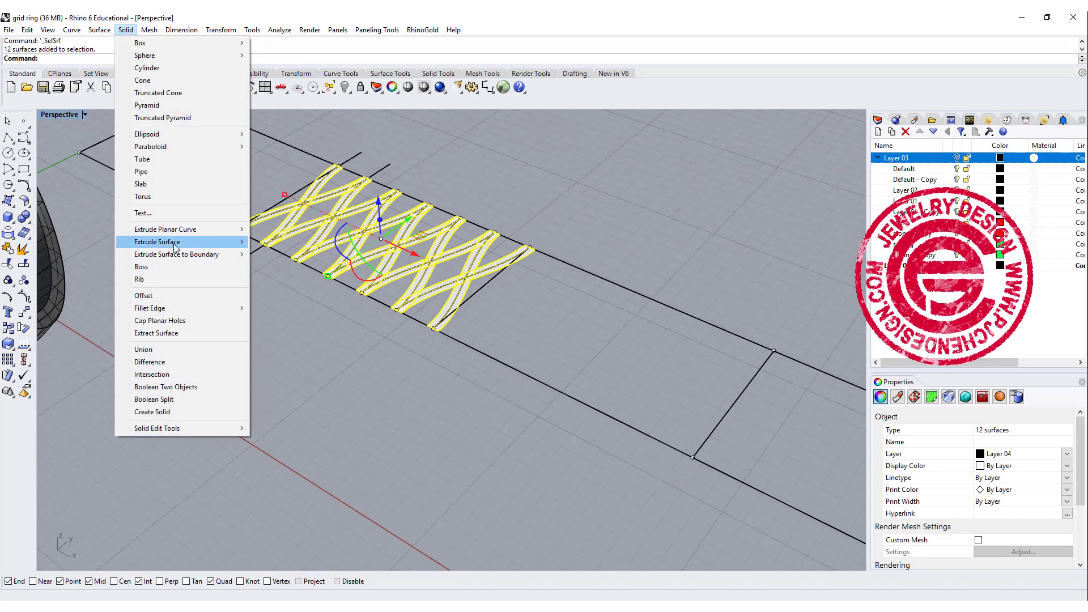
pyautogui.moveTo(181, 243)
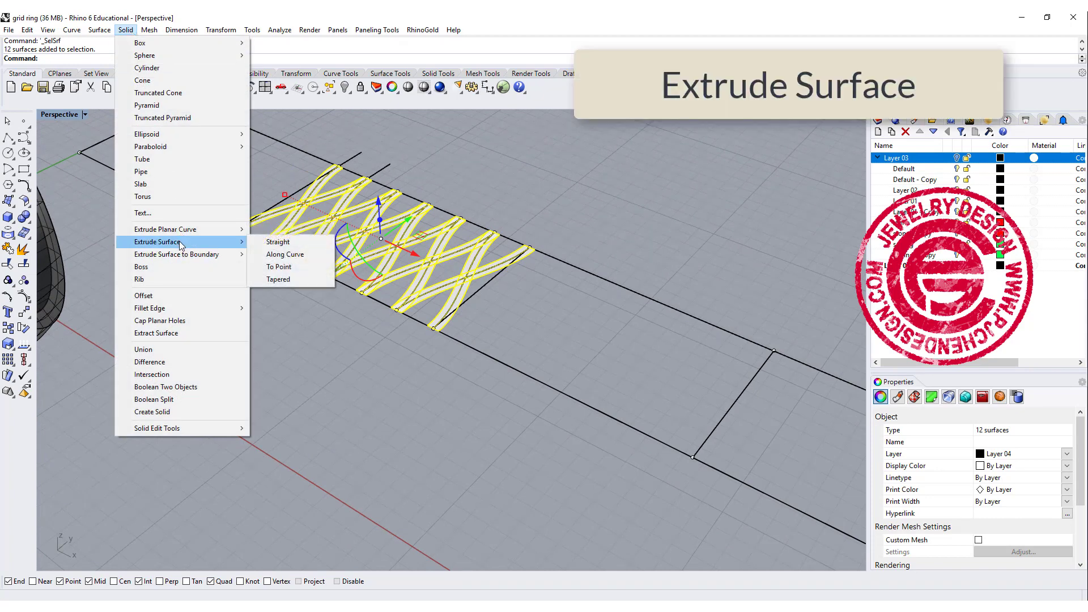
pyautogui.click(280, 242)
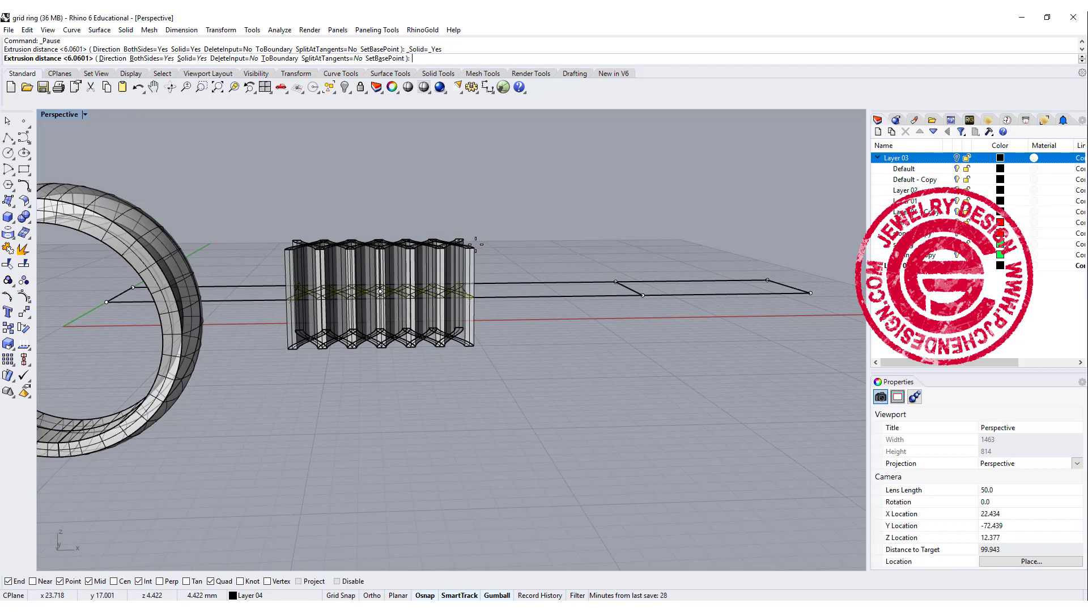
pyautogui.click(476, 245)
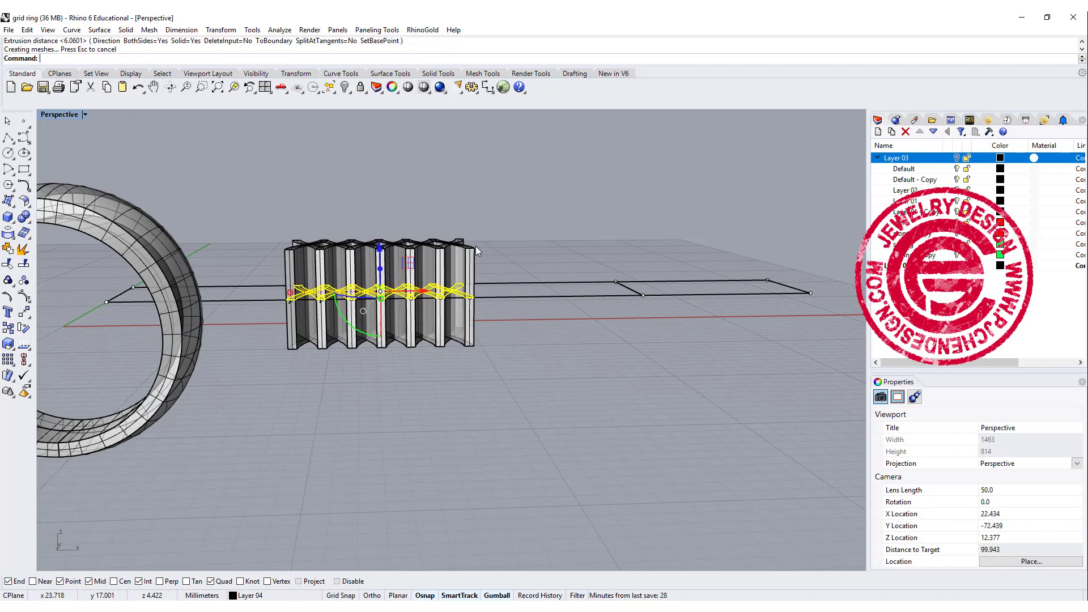
pyautogui.click(539, 217)
# Mirror a copy of the twelve lattice solids across the section's end line in the Top view, snapping to its upper and lower endpoints.
pyautogui.moveTo(556, 200); pyautogui.dragTo(546, 348, button='right')
pyautogui.scroll(5, 455, 355)
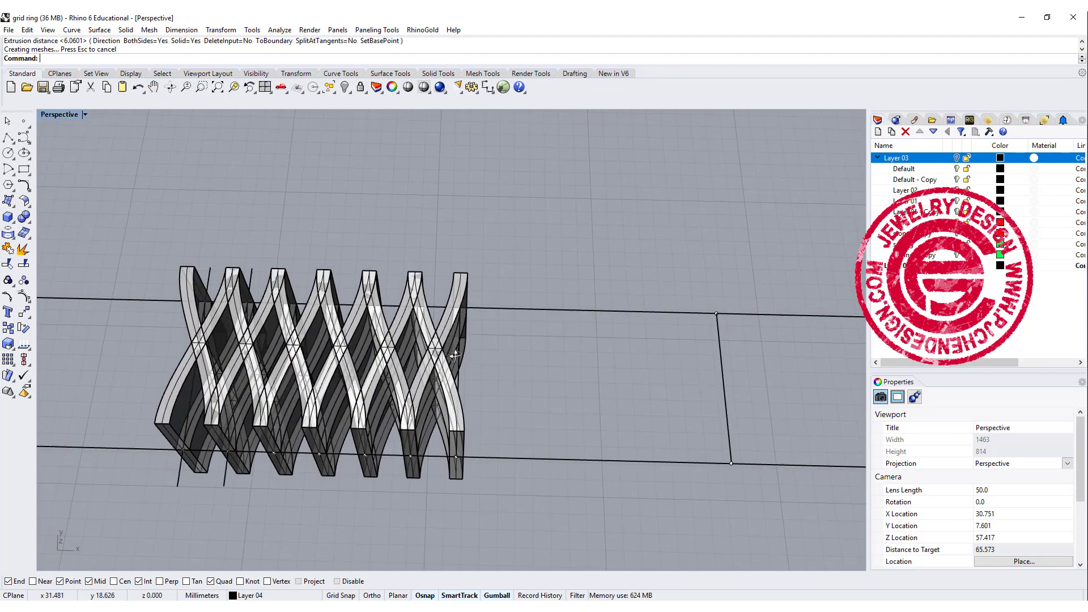
pyautogui.moveTo(455, 356); pyautogui.dragTo(466, 231, button='right')
pyautogui.moveTo(126, 175); pyautogui.dragTo(103, 139)
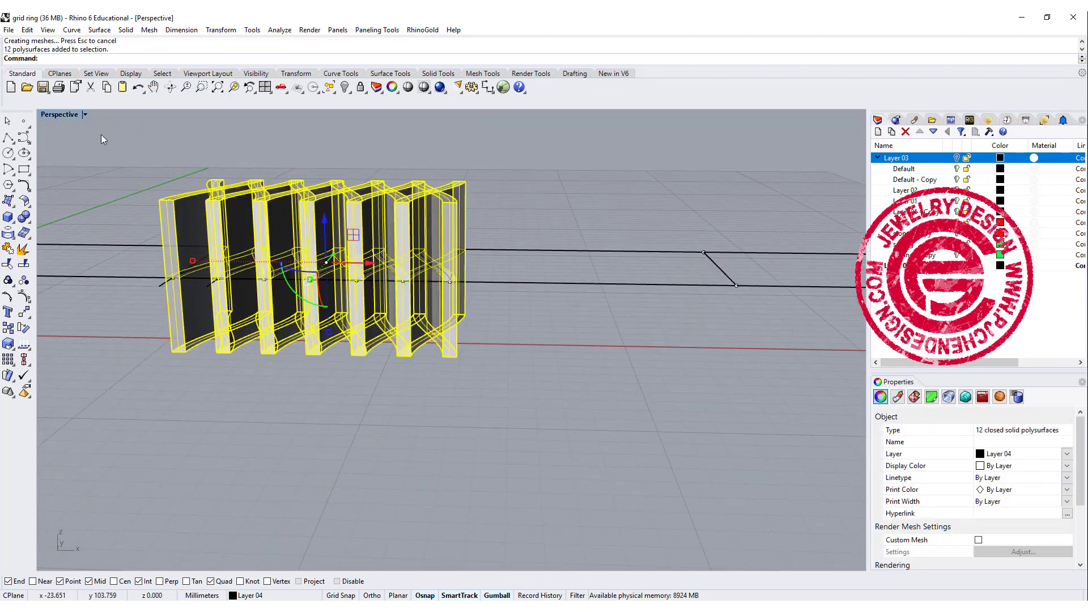
pyautogui.doubleClick(66, 114)
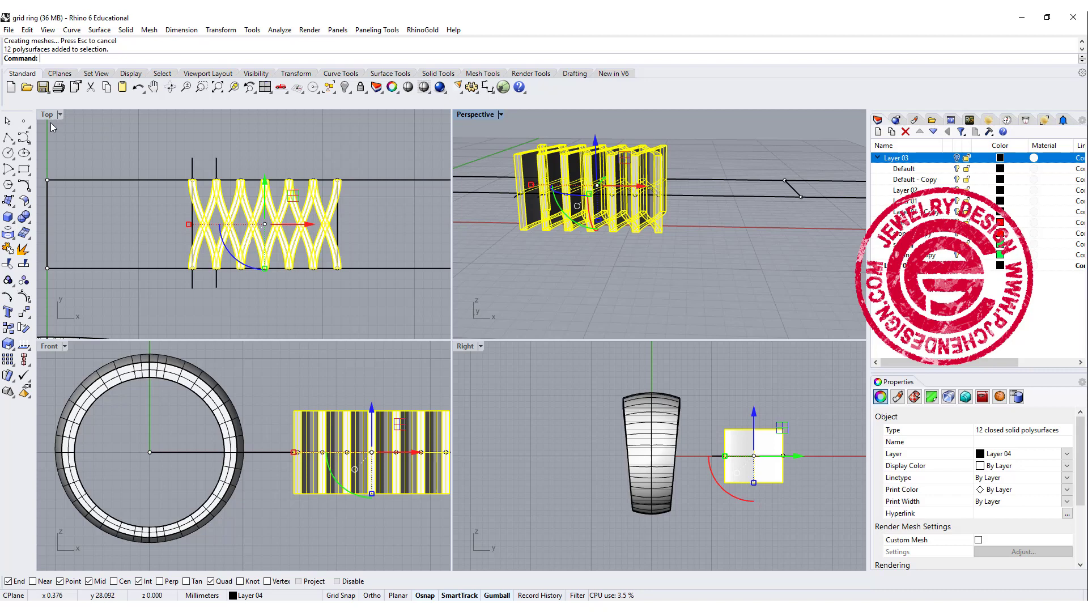
pyautogui.click(25, 324)
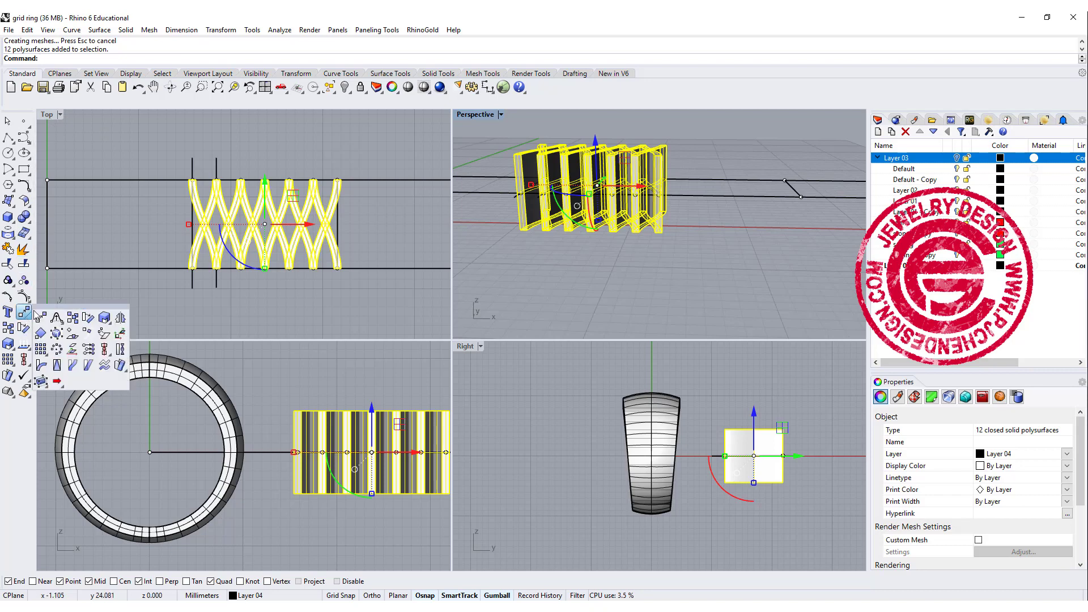
pyautogui.click(121, 320)
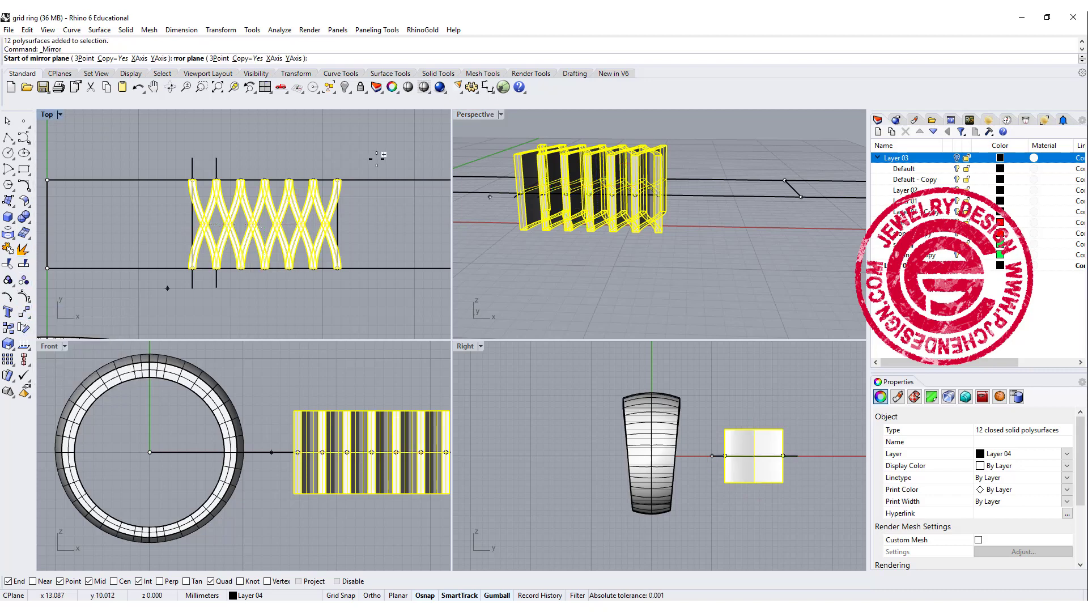
pyautogui.click(338, 178)
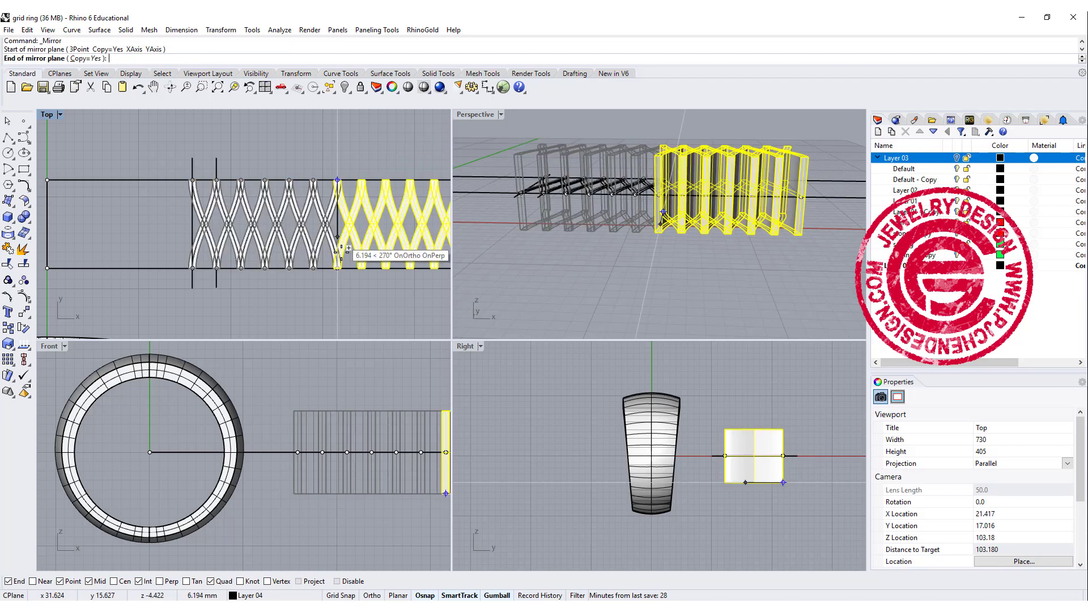
pyautogui.scroll(3, 335, 268)
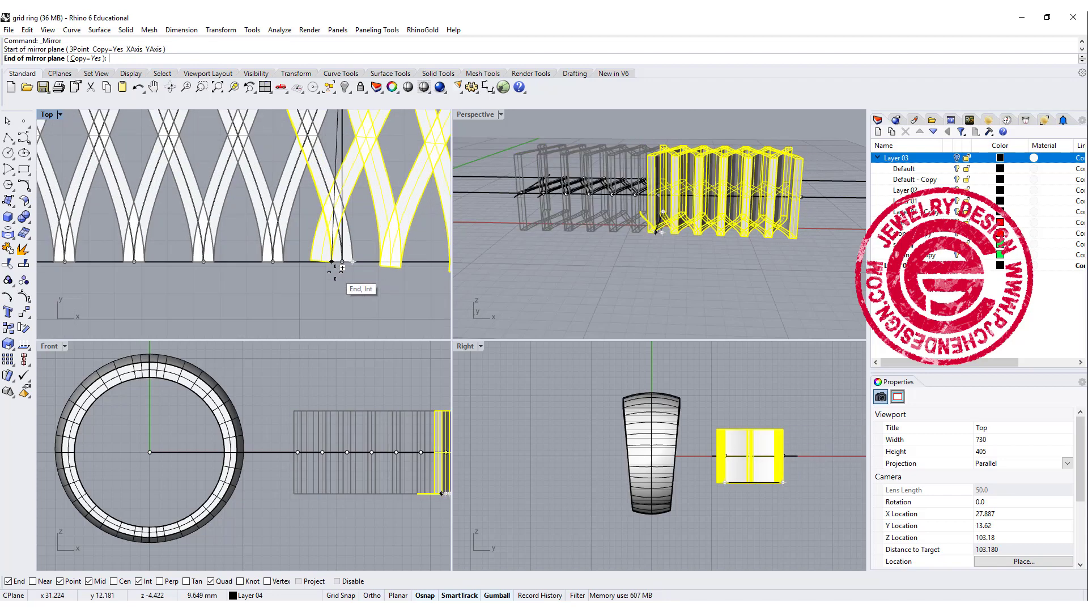
pyautogui.click(343, 263)
pyautogui.click(383, 306)
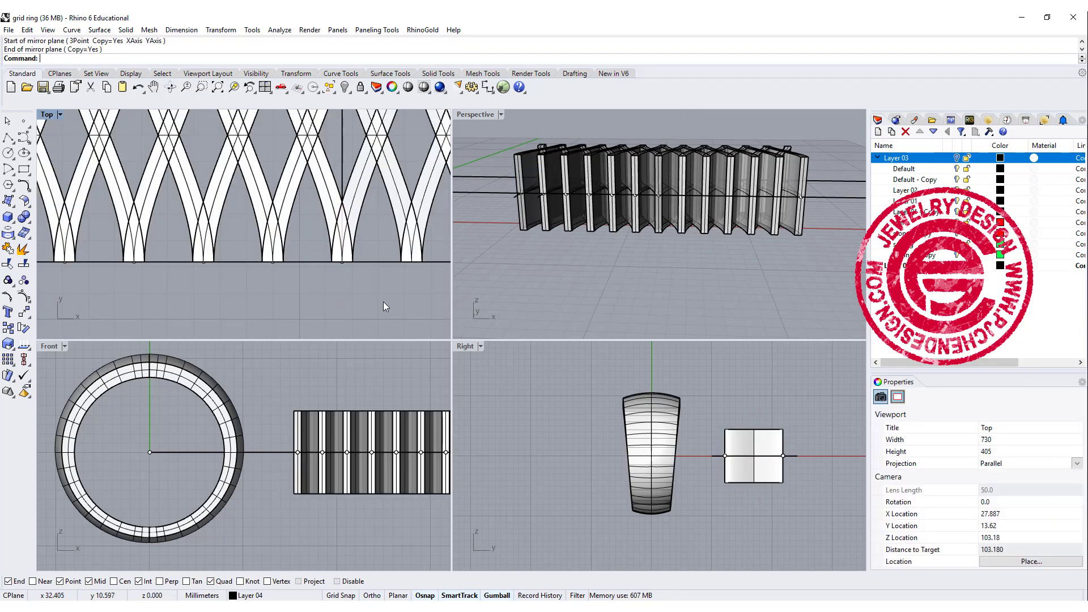
# Create a corner-to-corner rectangular plane covering the full unrolled band outline beneath the lattice.
pyautogui.scroll(-4, 658, 196)
pyautogui.moveTo(693, 162); pyautogui.dragTo(703, 247, button='right')
pyautogui.doubleClick(468, 114)
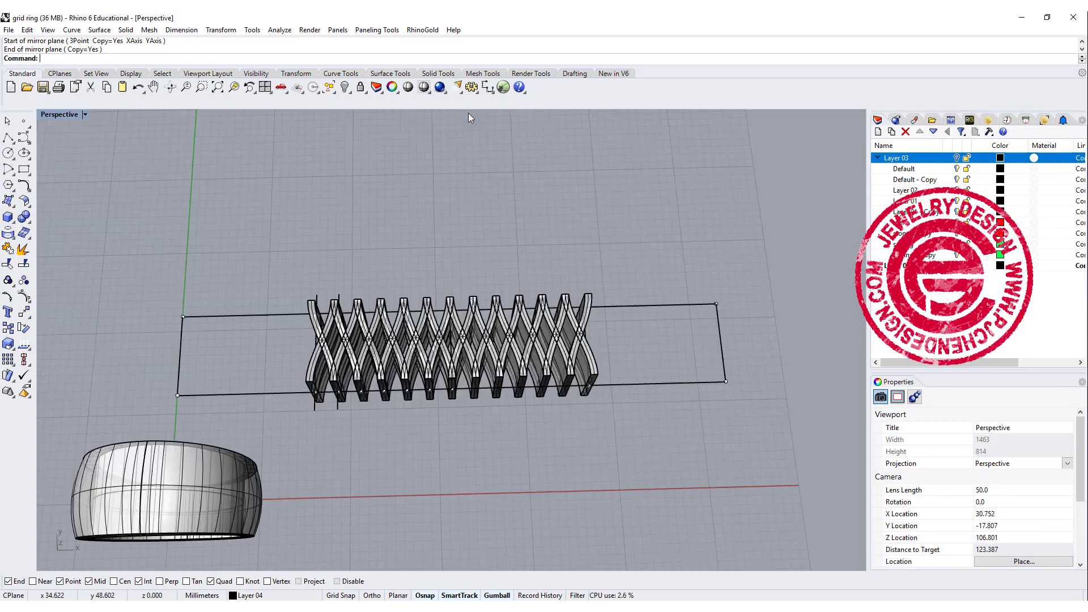
pyautogui.moveTo(469, 113); pyautogui.dragTo(231, 221, button='right')
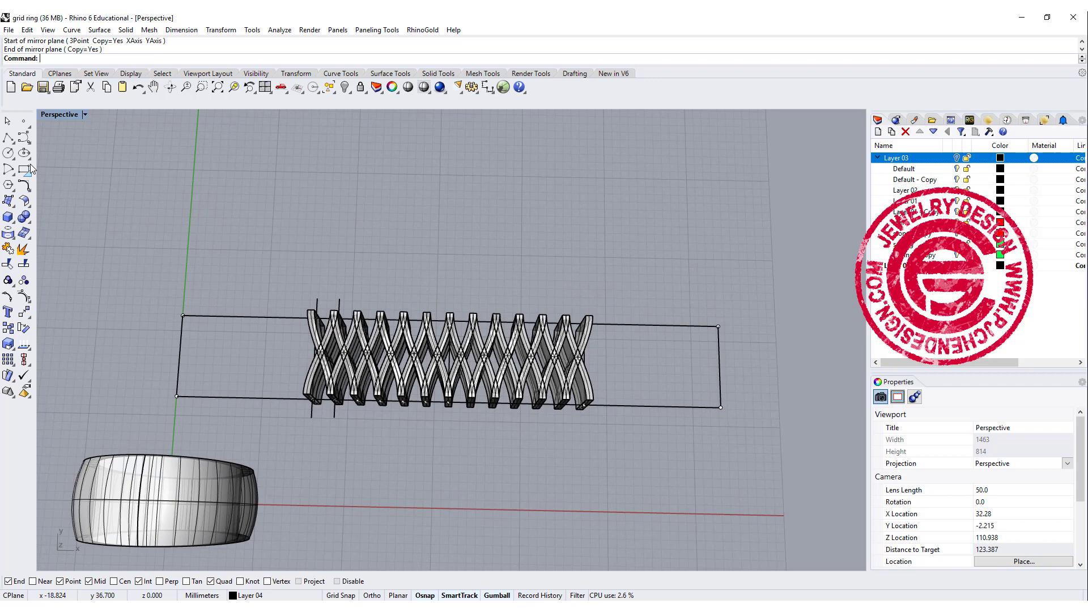
pyautogui.click(8, 202)
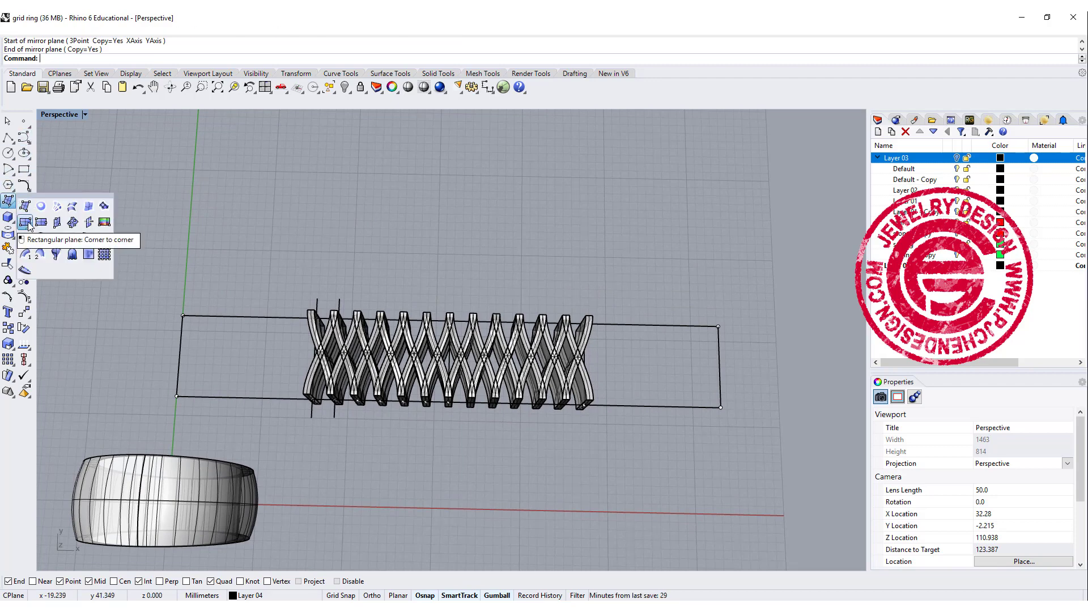
pyautogui.click(22, 208)
pyautogui.click(178, 311)
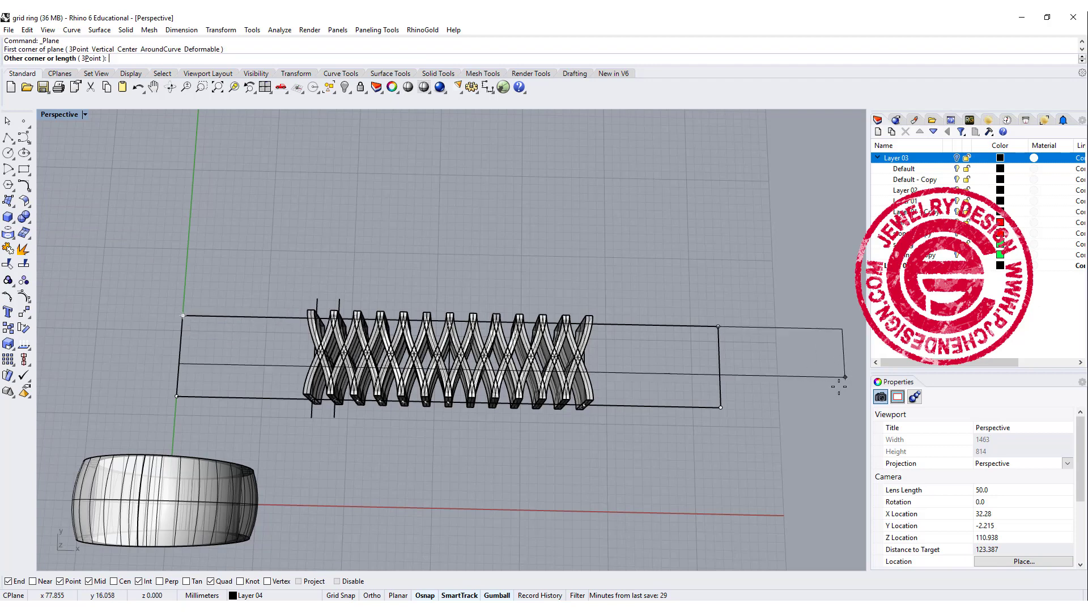
pyautogui.click(721, 407)
# Flow all 24 lattice solids from the flat rectangular plane onto the ring's outer surface, picking matching corners beside the seam.
pyautogui.moveTo(628, 476); pyautogui.dragTo(385, 279, button='right')
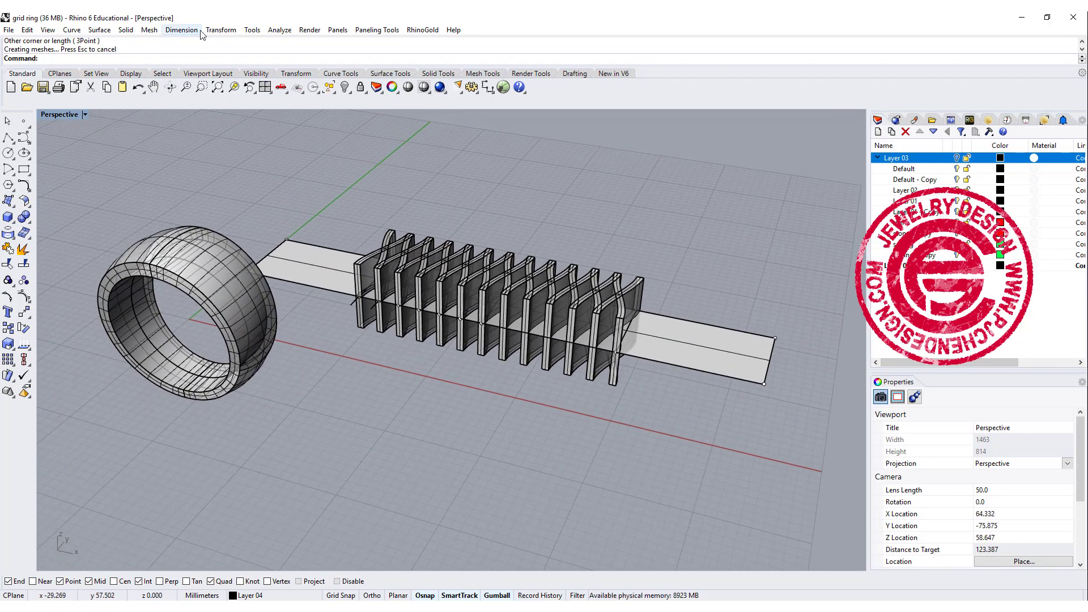
pyautogui.click(224, 30)
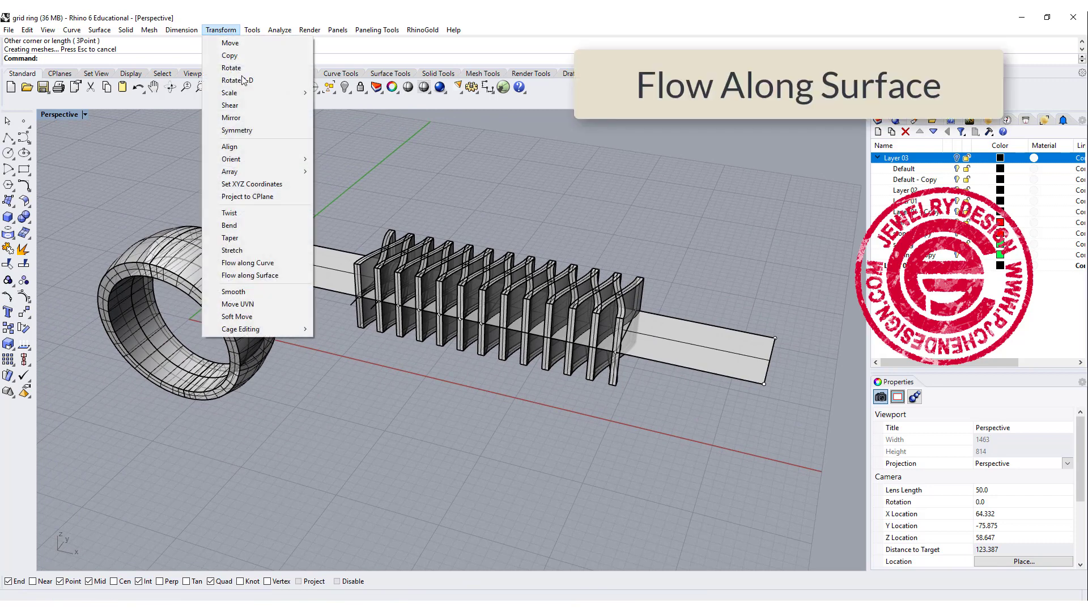
pyautogui.click(256, 274)
pyautogui.moveTo(376, 206); pyautogui.dragTo(433, 168, button='right')
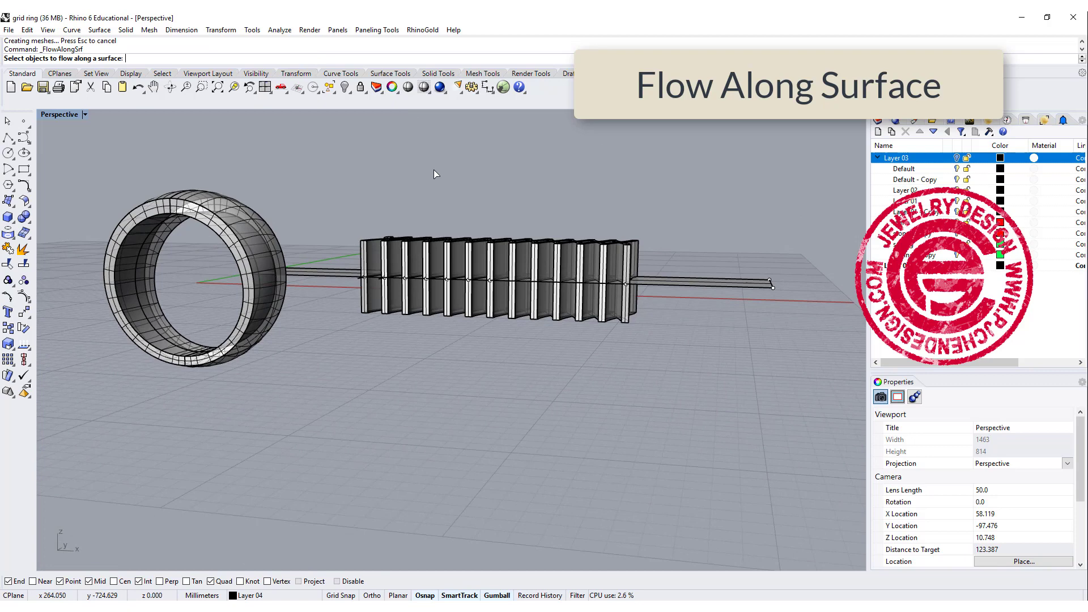
pyautogui.moveTo(680, 261); pyautogui.dragTo(364, 205)
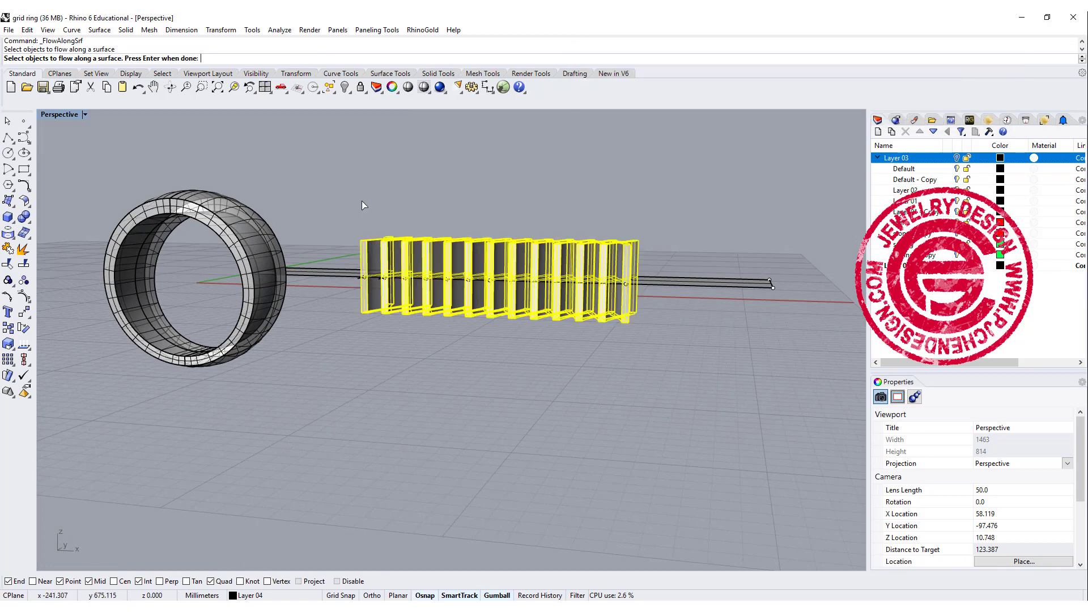
pyautogui.rightClick(399, 165)
pyautogui.moveTo(396, 181); pyautogui.dragTo(307, 318, button='right')
pyautogui.scroll(6, 257, 352)
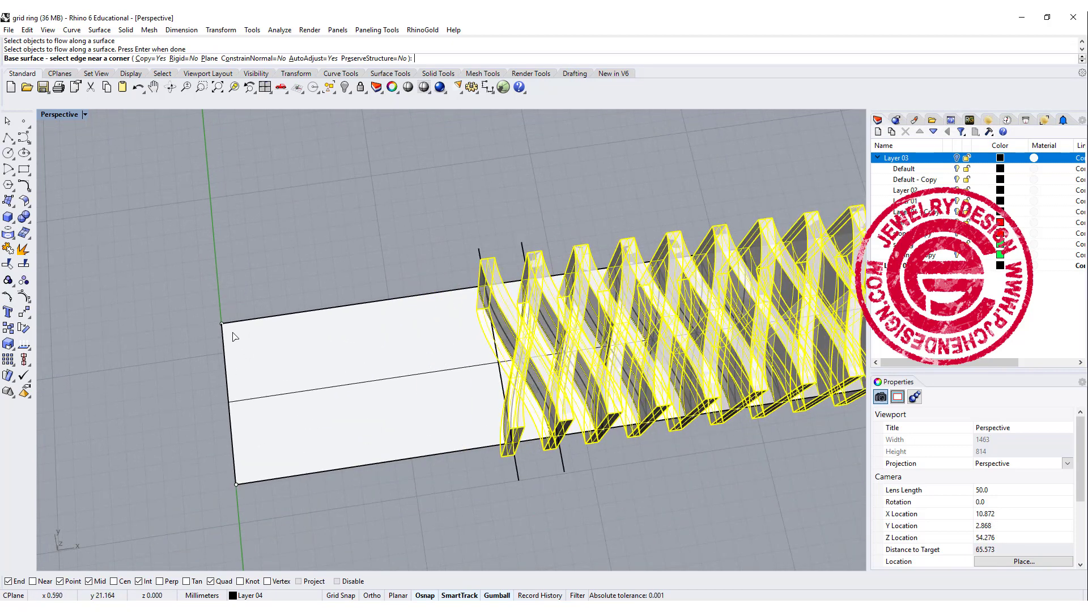
pyautogui.click(234, 336)
pyautogui.scroll(-5, 341, 368)
pyautogui.moveTo(343, 369); pyautogui.dragTo(293, 220, button='right')
pyautogui.scroll(4, 292, 220)
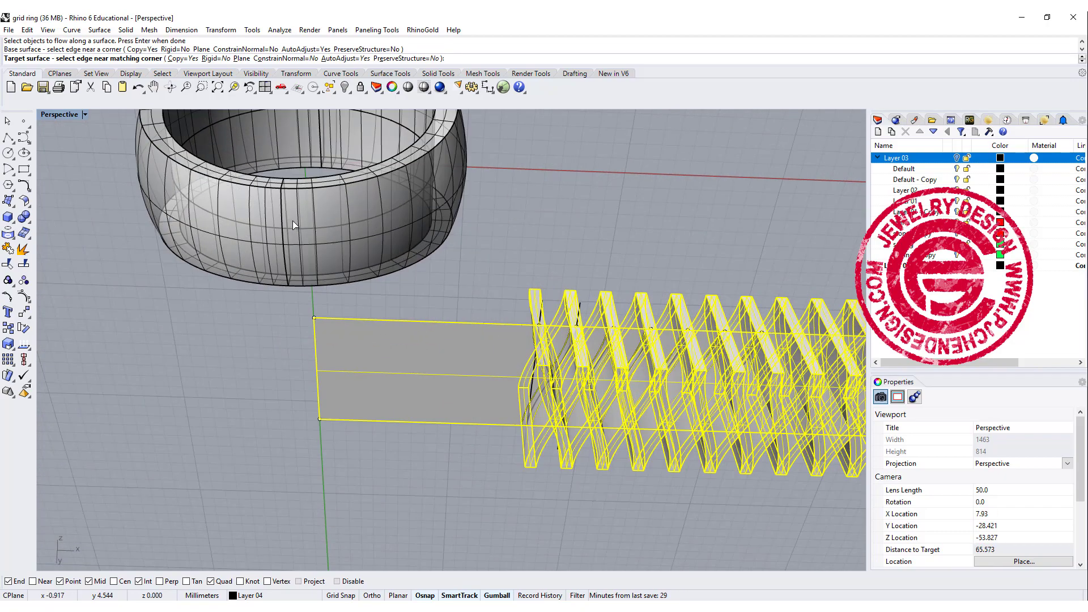
pyautogui.click(264, 203)
pyautogui.scroll(-4, 417, 230)
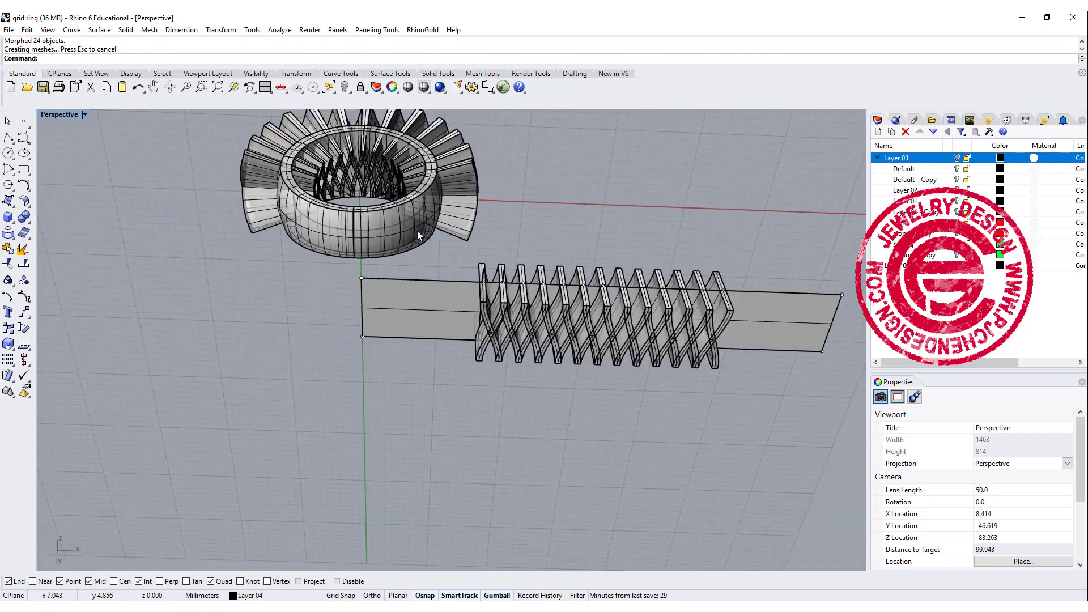
# Hide the flat lattice, rectangular plane and unrolled construction geometry, keeping the ring band and the flowed lattice shown.
pyautogui.moveTo(417, 230); pyautogui.dragTo(389, 286, button='right')
pyautogui.moveTo(419, 335); pyautogui.dragTo(441, 359, button='right')
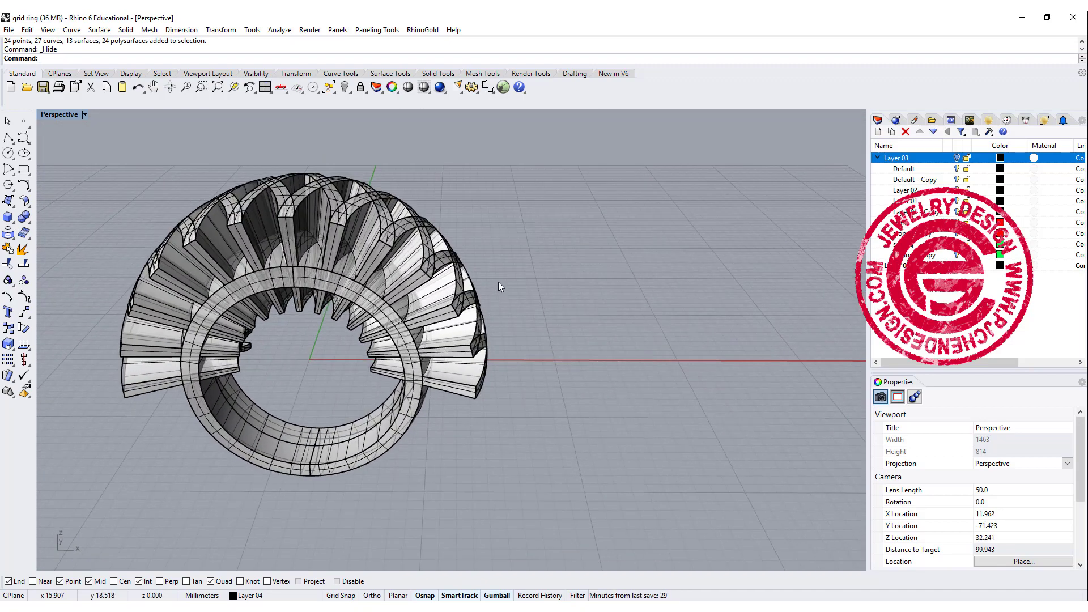
pyautogui.moveTo(499, 285); pyautogui.dragTo(401, 151, button='right')
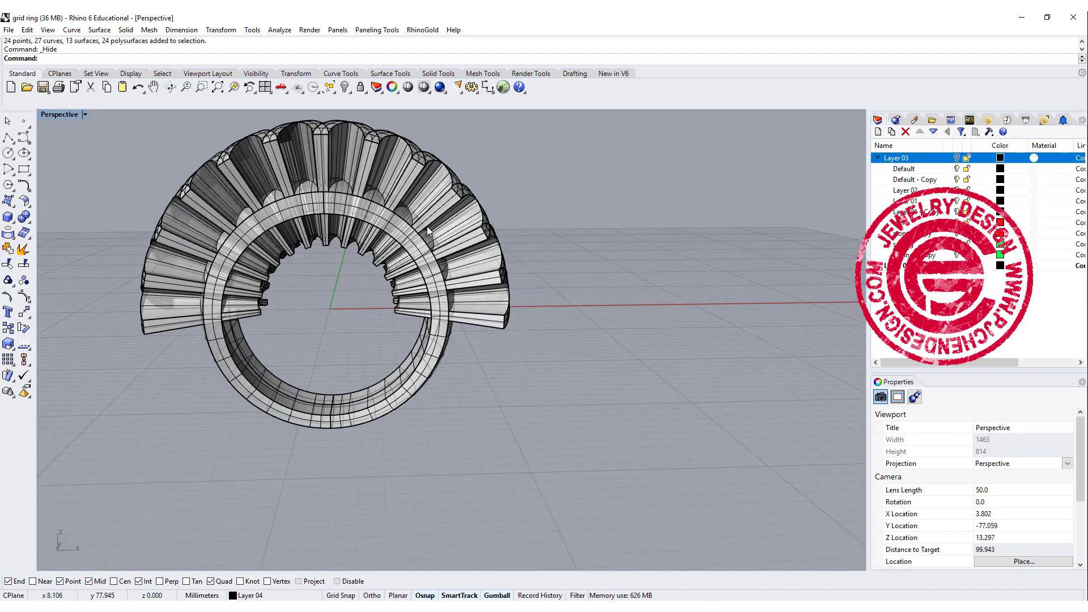
# Boolean Split the flowed lattice solids, using the ring band as the cutting object.
pyautogui.click(23, 217)
pyautogui.click(88, 222)
pyautogui.moveTo(212, 157); pyautogui.dragTo(556, 341)
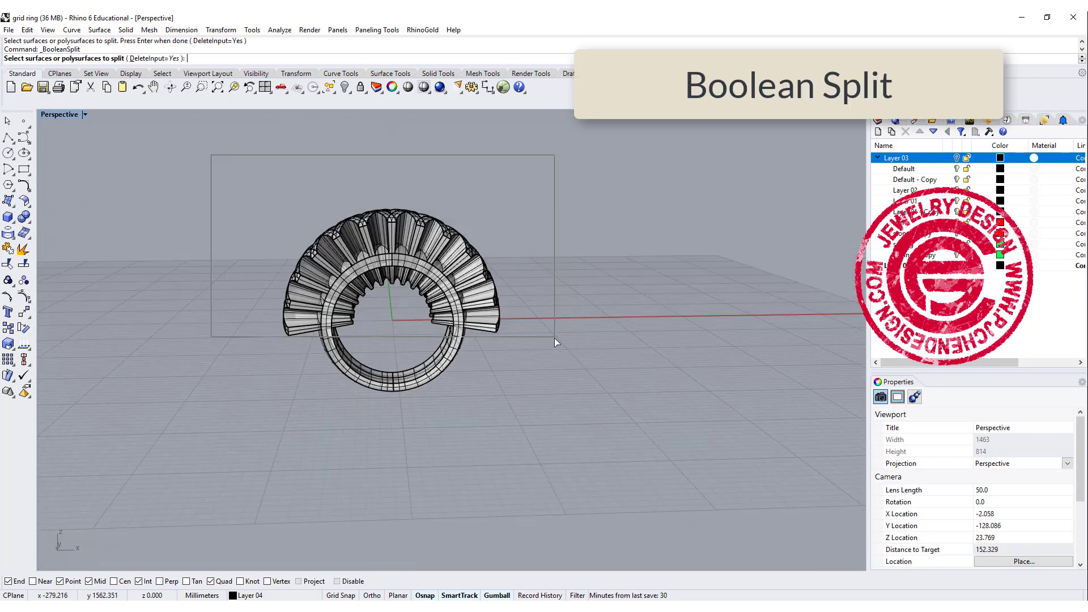
pyautogui.press('Return')
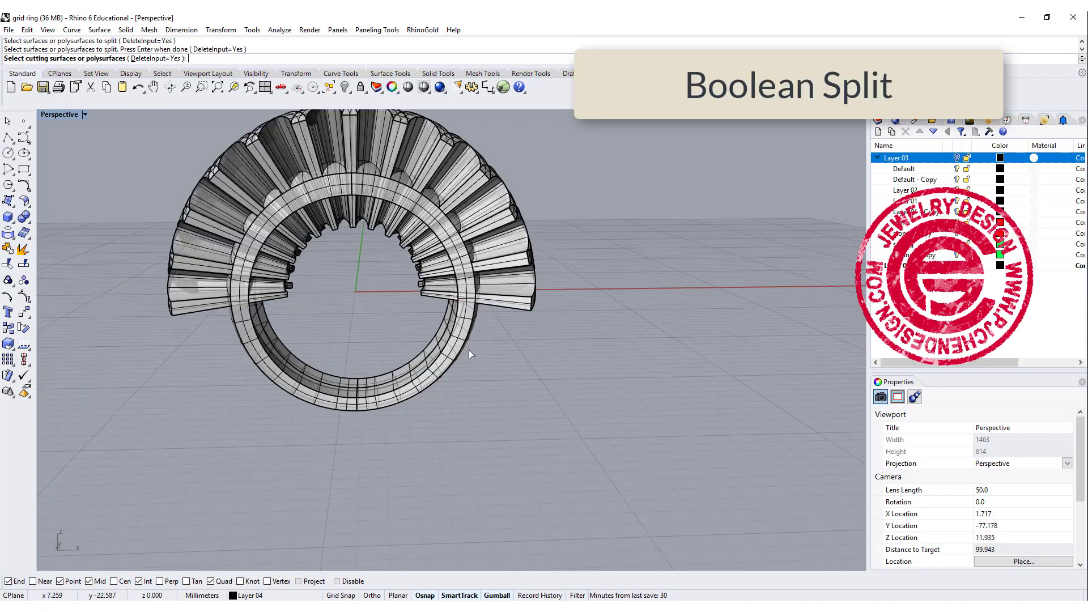
pyautogui.click(460, 342)
pyautogui.press('Return')
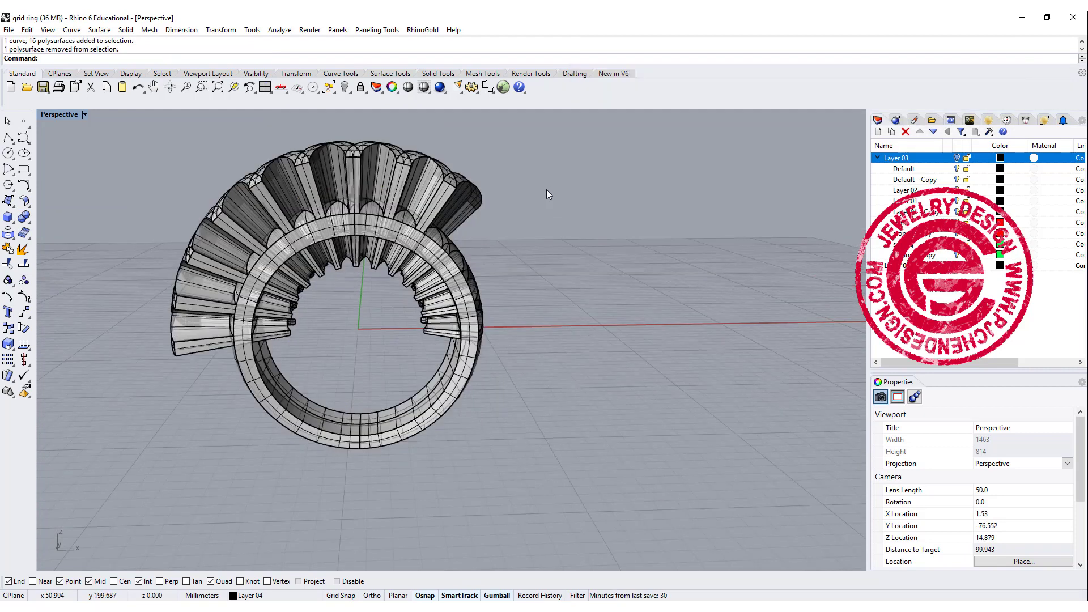
# Delete the split lattice pieces that project outside the ring band.
pyautogui.moveTo(546, 189); pyautogui.dragTo(243, 114)
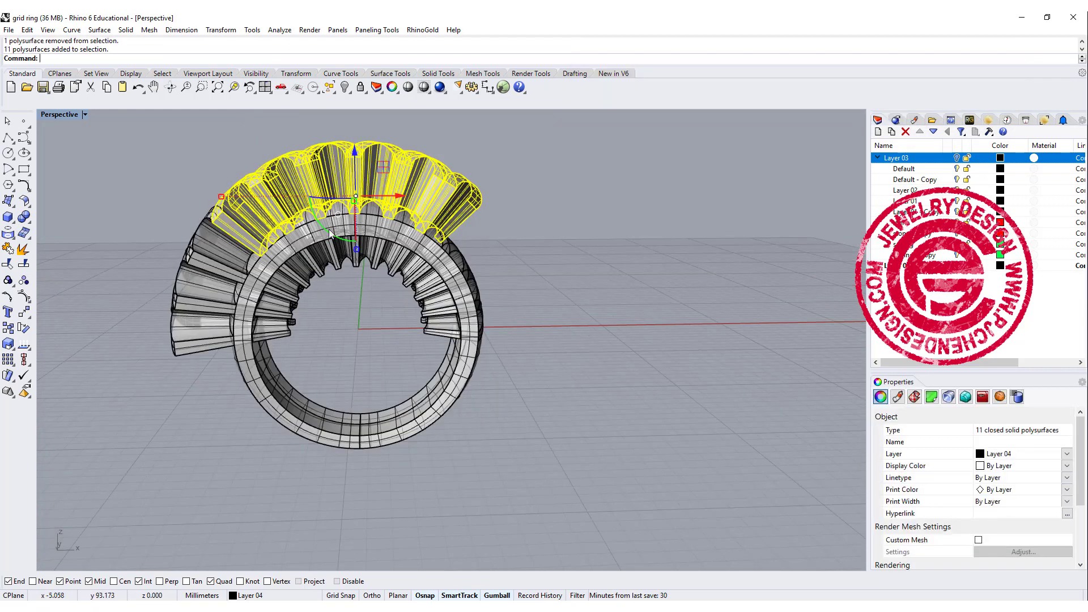
pyautogui.press('Delete')
pyautogui.moveTo(172, 196); pyautogui.dragTo(172, 198)
pyautogui.press('Delete')
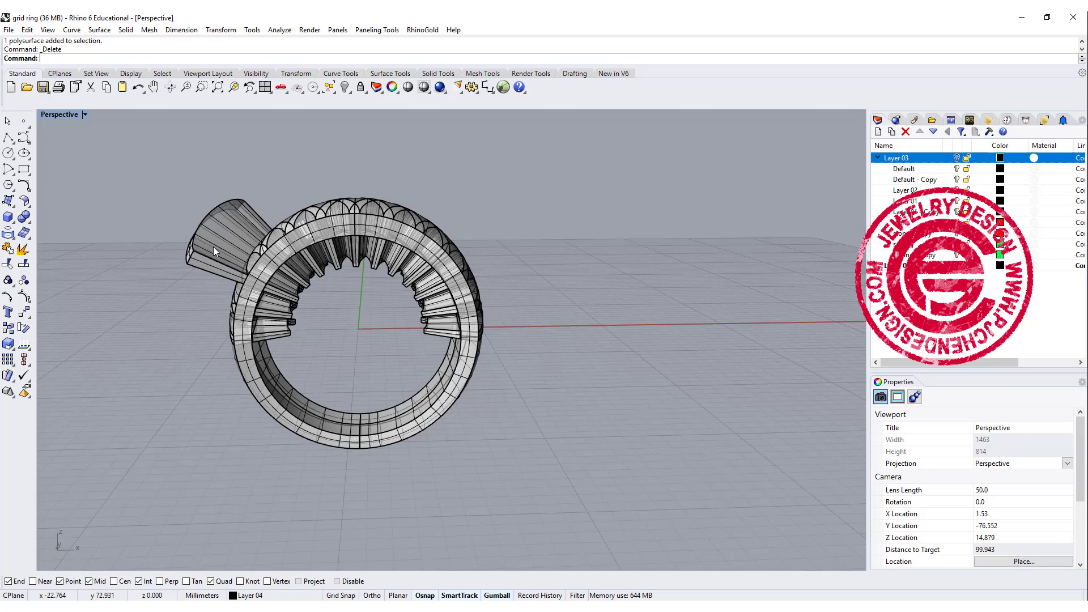
# Delete the split lattice pieces projecting into the finger hole, selecting them in the Front view.
pyautogui.doubleClick(55, 116)
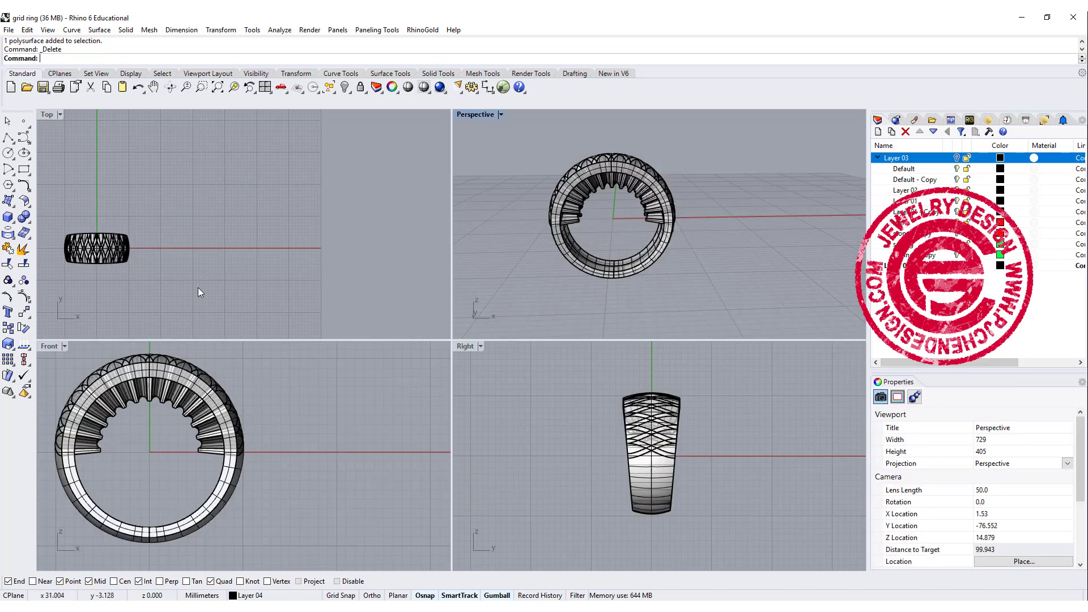
pyautogui.click(168, 440)
pyautogui.moveTo(188, 416); pyautogui.dragTo(136, 384)
pyautogui.press('Delete')
pyautogui.press('Delete')
pyautogui.moveTo(121, 428); pyautogui.dragTo(95, 453)
pyautogui.press('Delete')
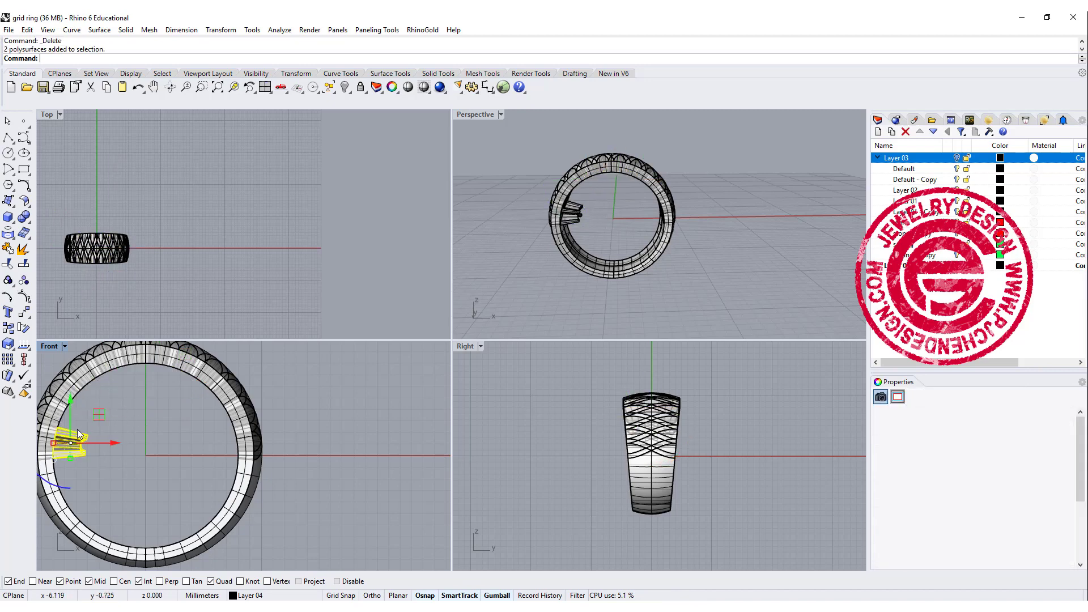
pyautogui.press('Delete')
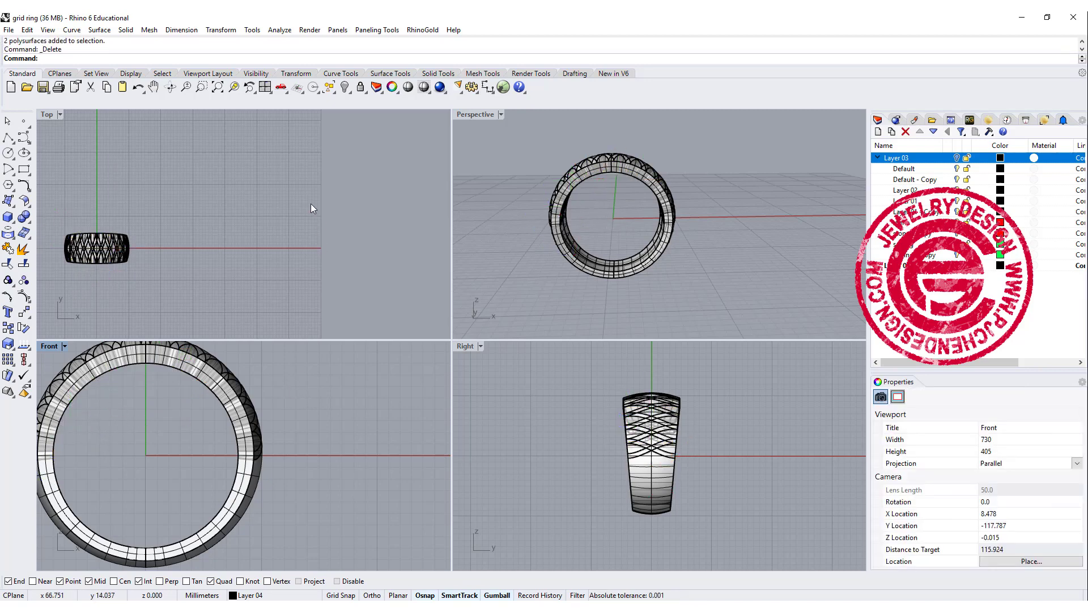
# Duplicate the outer edge on the ring band's front side as a curve with DupEdge.
pyautogui.scroll(6, 157, 252)
pyautogui.moveTo(157, 253); pyautogui.dragTo(262, 237, button='right')
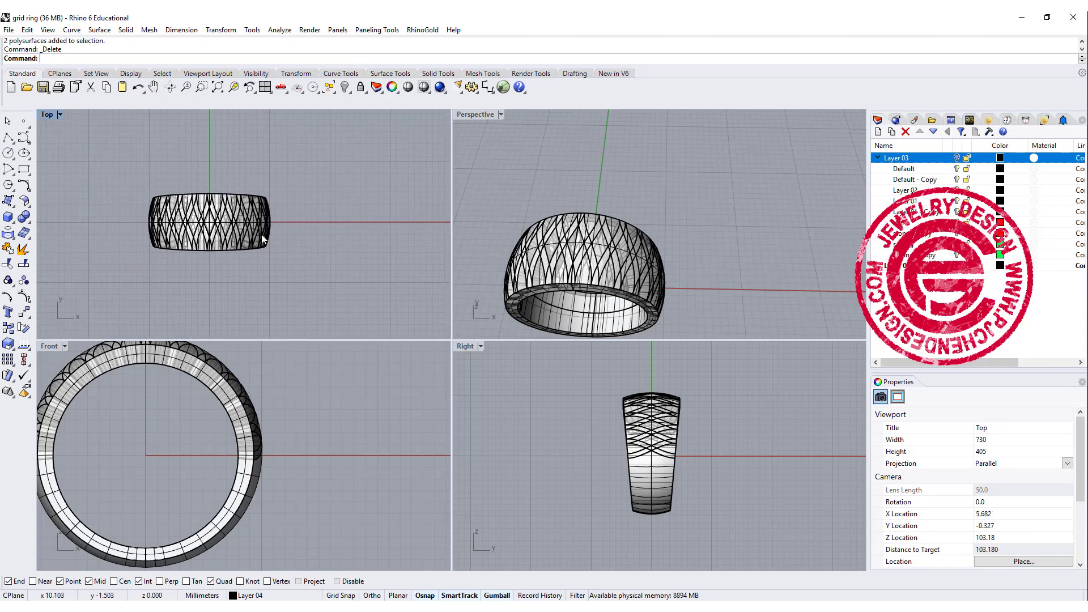
pyautogui.scroll(3, 202, 195)
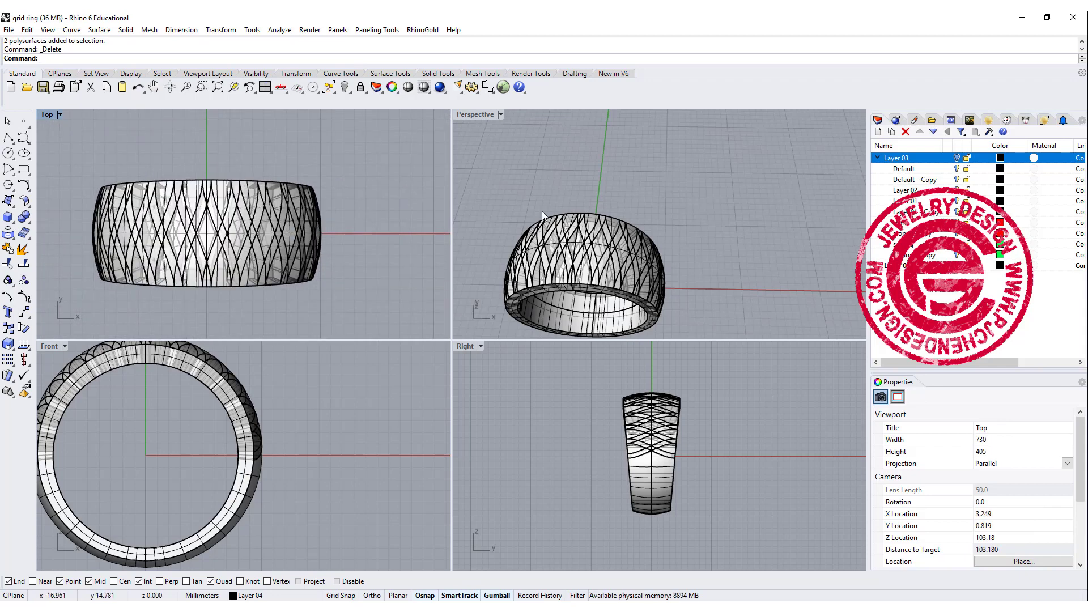
pyautogui.moveTo(542, 216); pyautogui.dragTo(702, 223, button='right')
pyautogui.write('DupEdge')
pyautogui.press('Return')
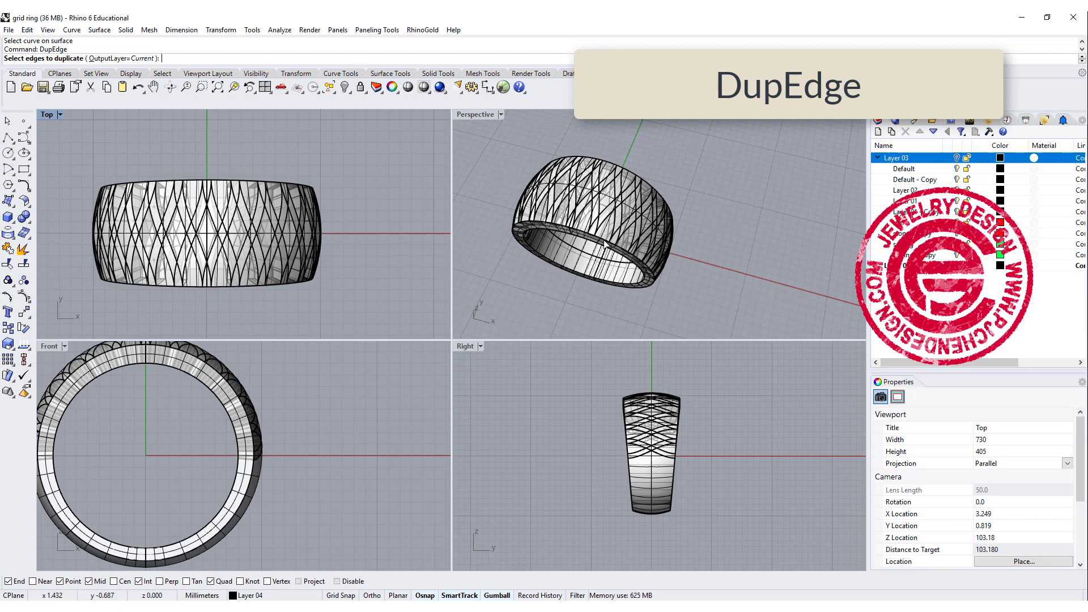
pyautogui.click(607, 245)
pyautogui.press('Return')
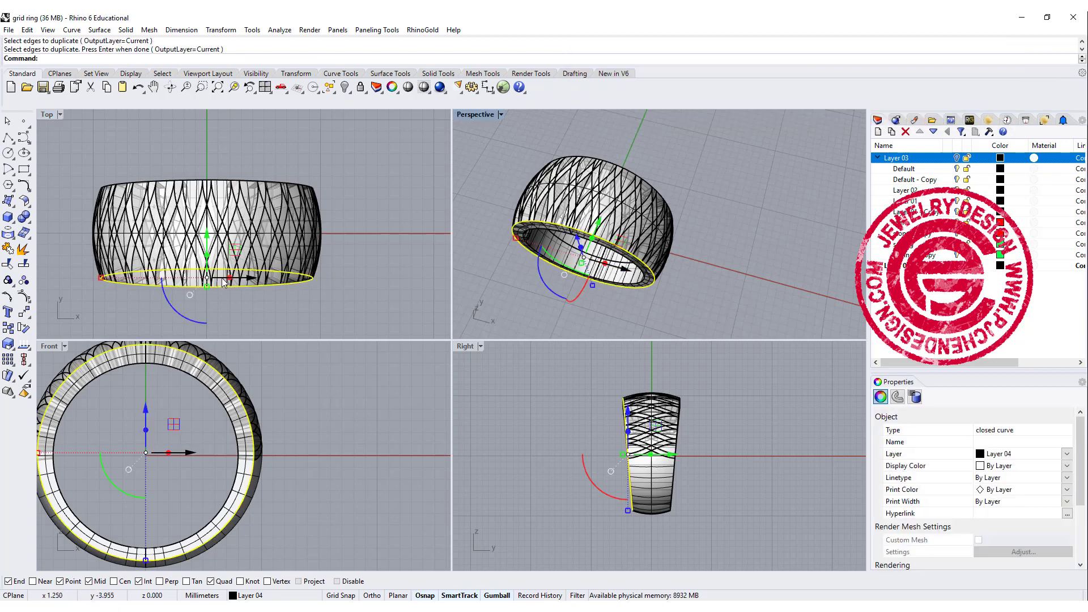
# Offset the duplicated edge curve 1 mm on the ring's outer surface, flipping the direction toward the band's middle.
pyautogui.click(26, 189)
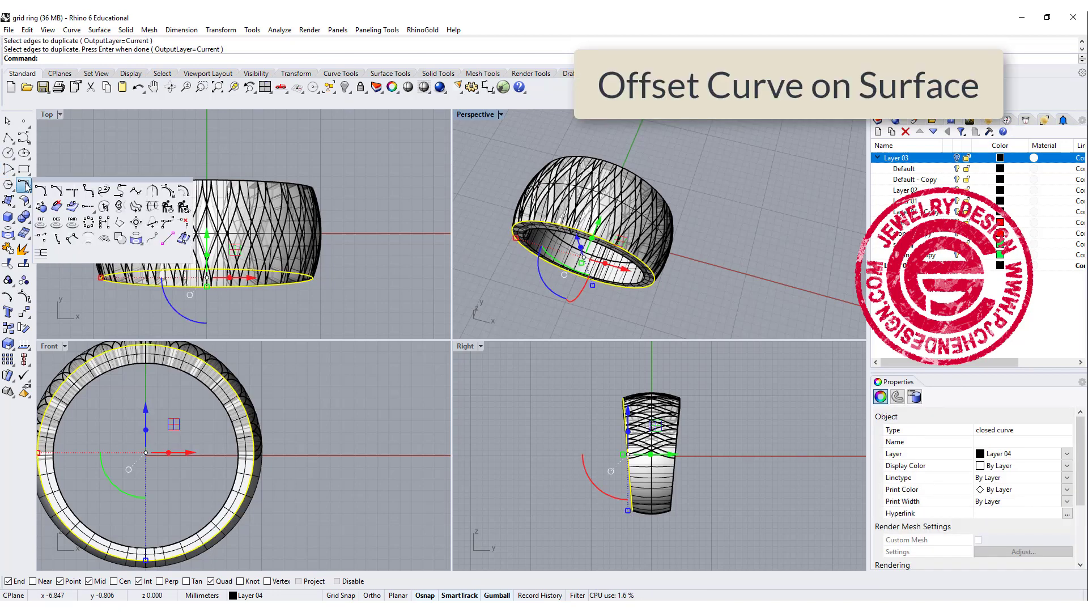
pyautogui.click(86, 223)
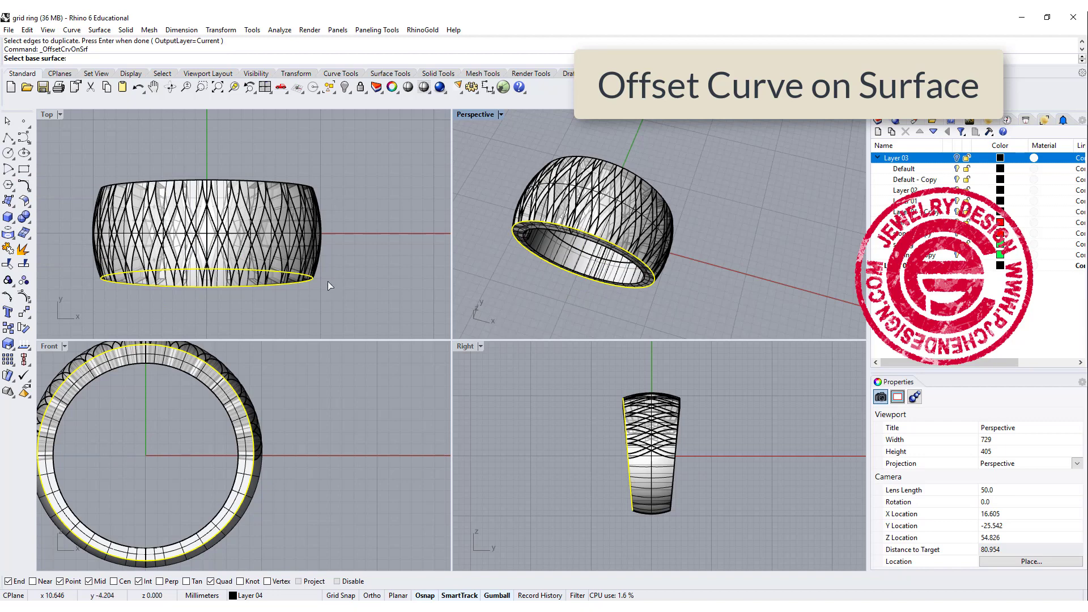
pyautogui.scroll(5, 328, 281)
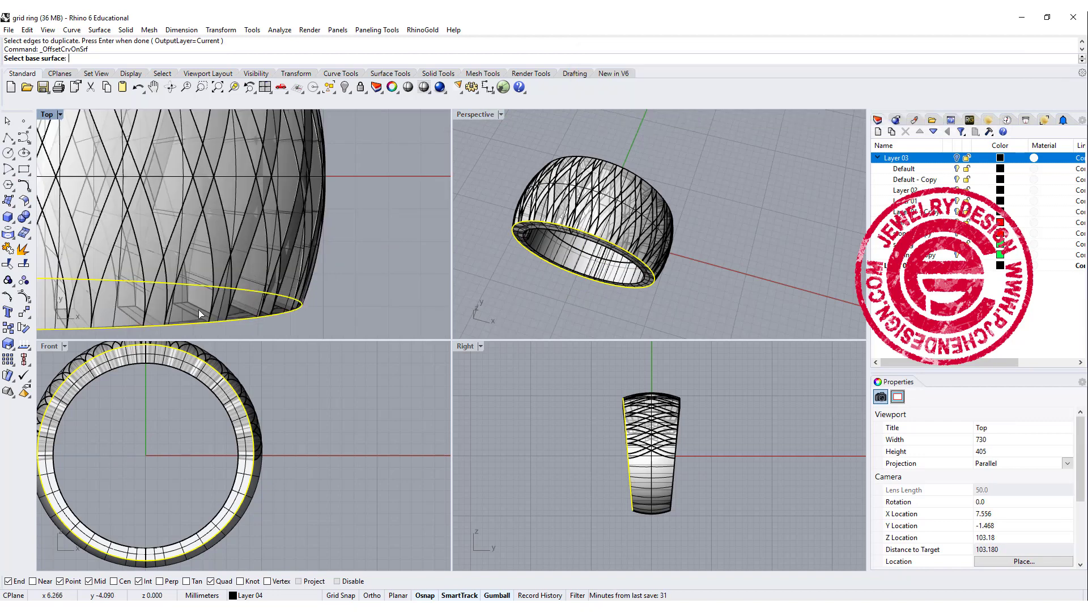
pyautogui.click(170, 321)
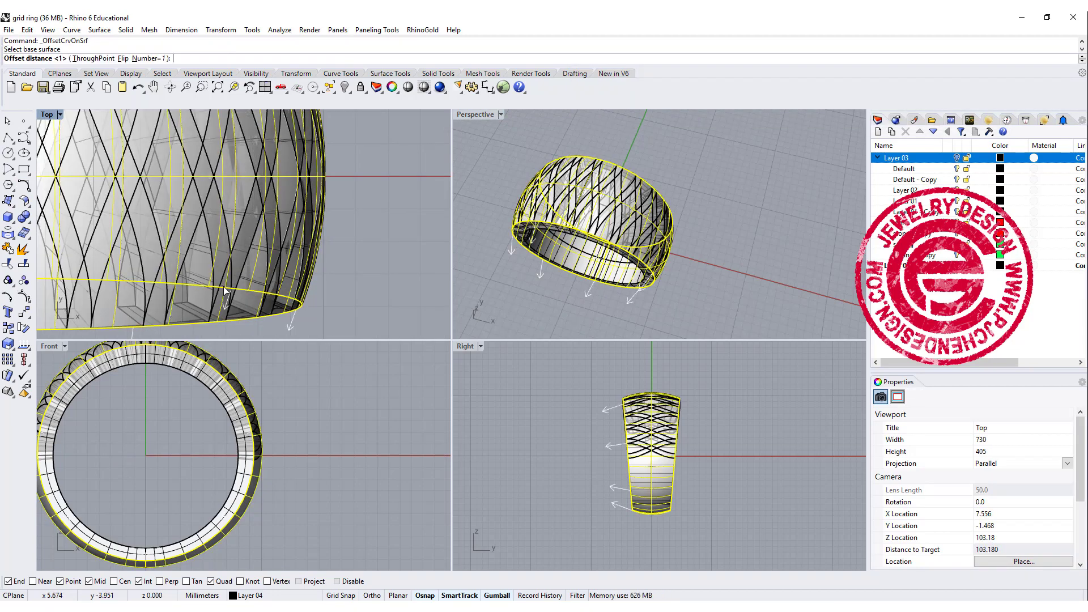
pyautogui.scroll(-3, 262, 259)
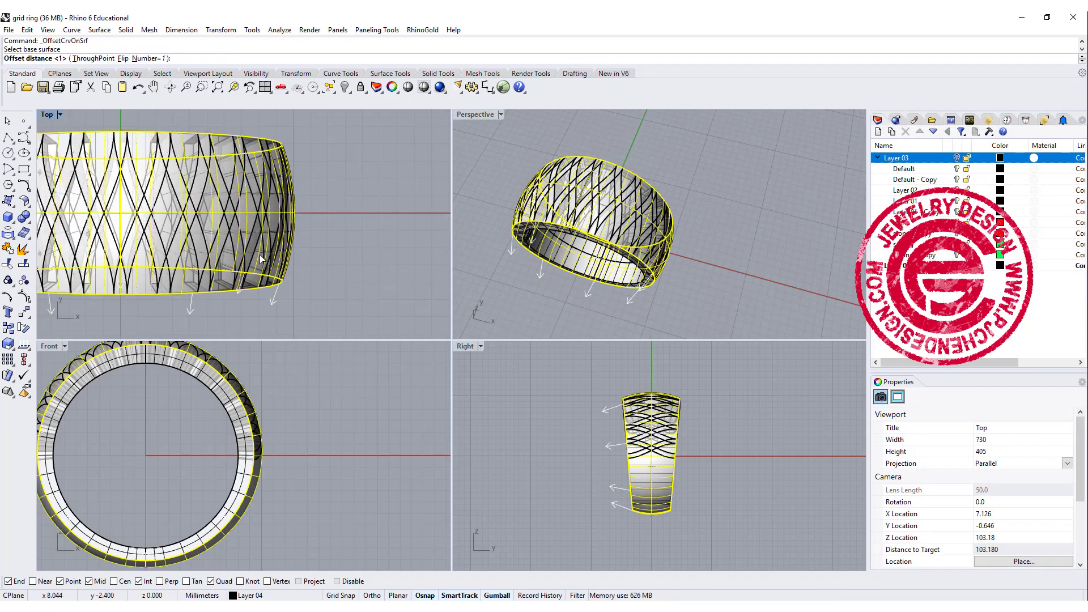
pyautogui.click(123, 58)
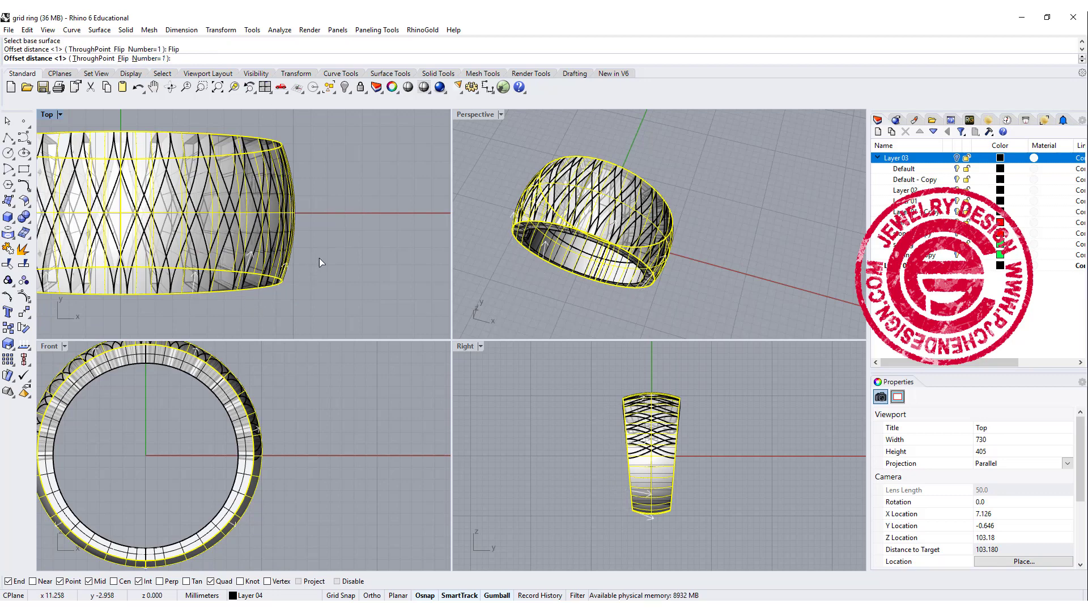
pyautogui.rightClick(349, 237)
pyautogui.scroll(5, 298, 242)
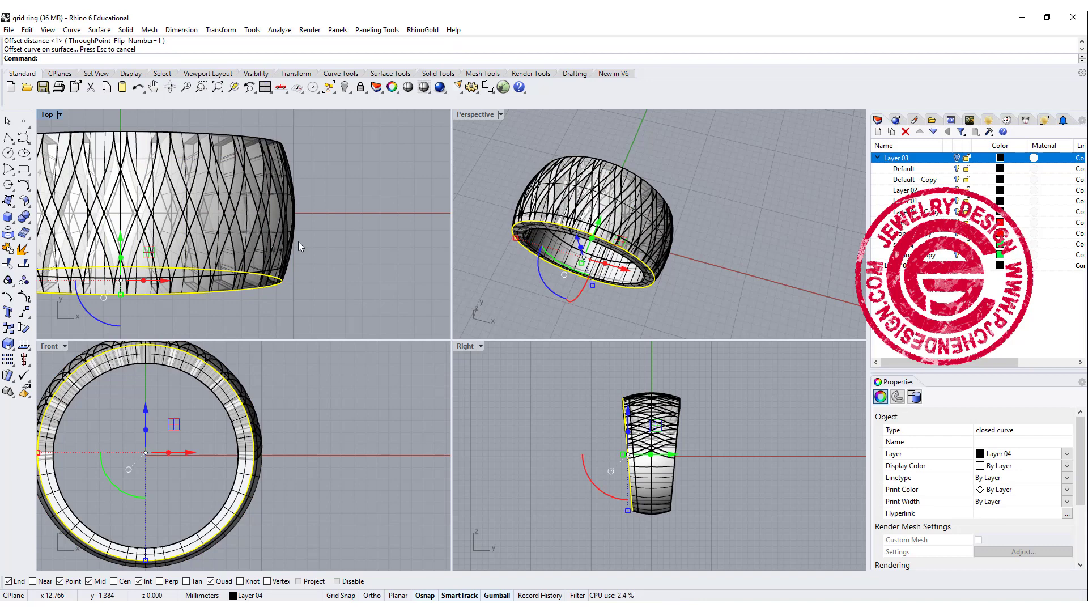
# Set the offset curve's display color to Red.
pyautogui.click(221, 284)
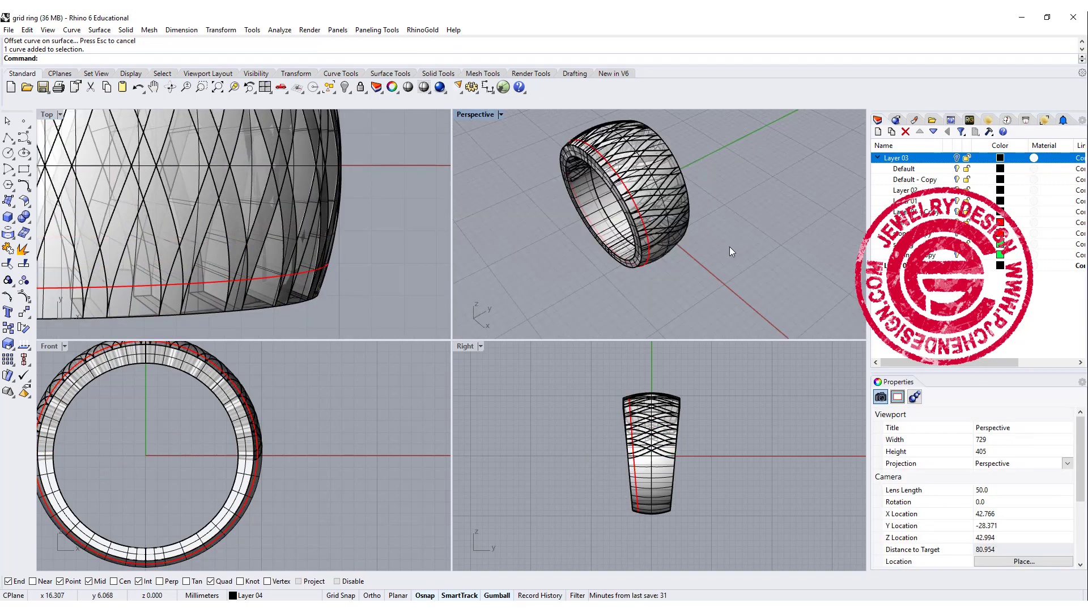
pyautogui.scroll(-4, 244, 247)
pyautogui.scroll(-3, 345, 261)
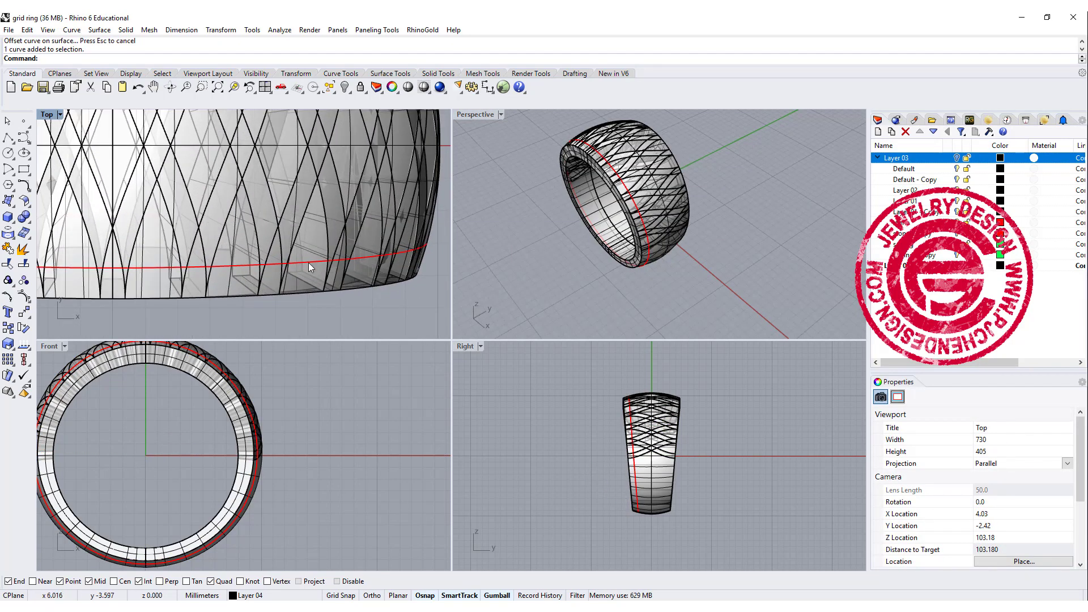
# Mirror a copy of the red offset curve to the band's opposite side in the Top view, across the X axis from origin 0.
pyautogui.click(308, 263)
pyautogui.scroll(-2, 314, 220)
pyautogui.scroll(-2, 315, 220)
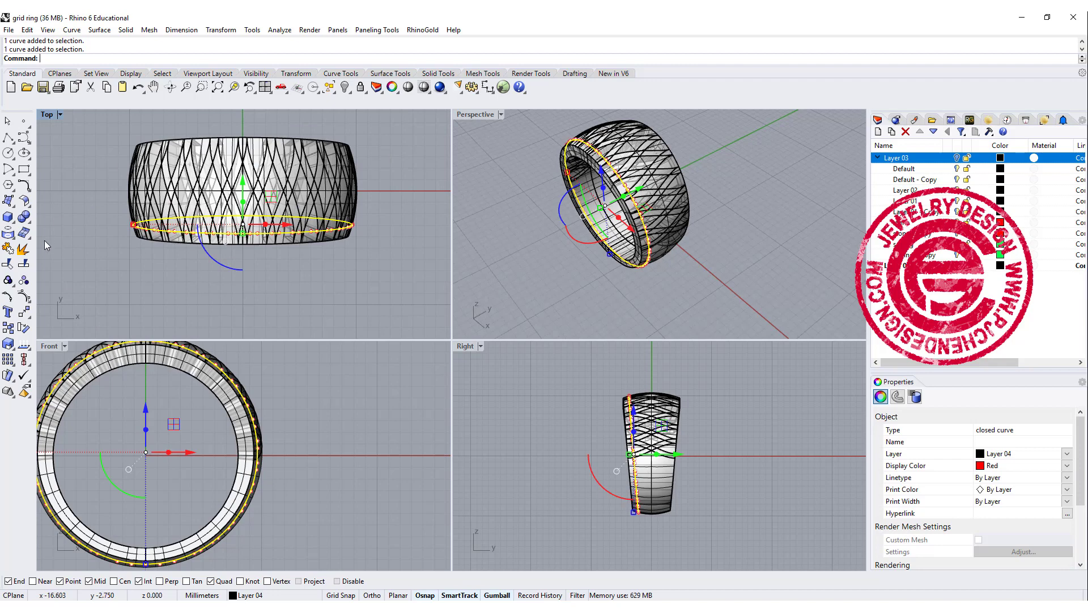
pyautogui.click(24, 311)
pyautogui.click(120, 317)
pyautogui.write('0')
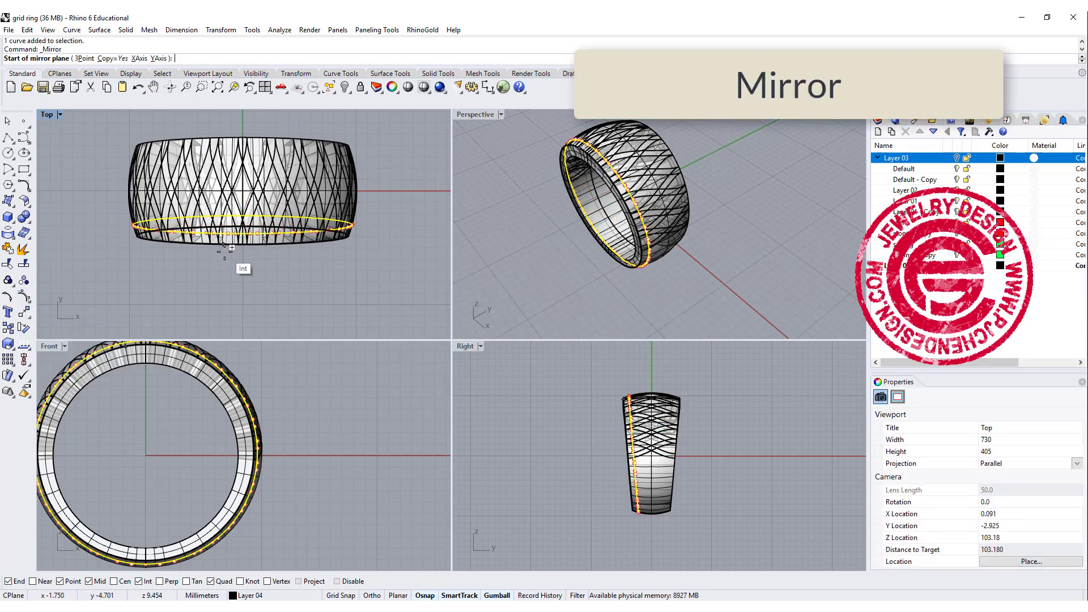
pyautogui.press('Return')
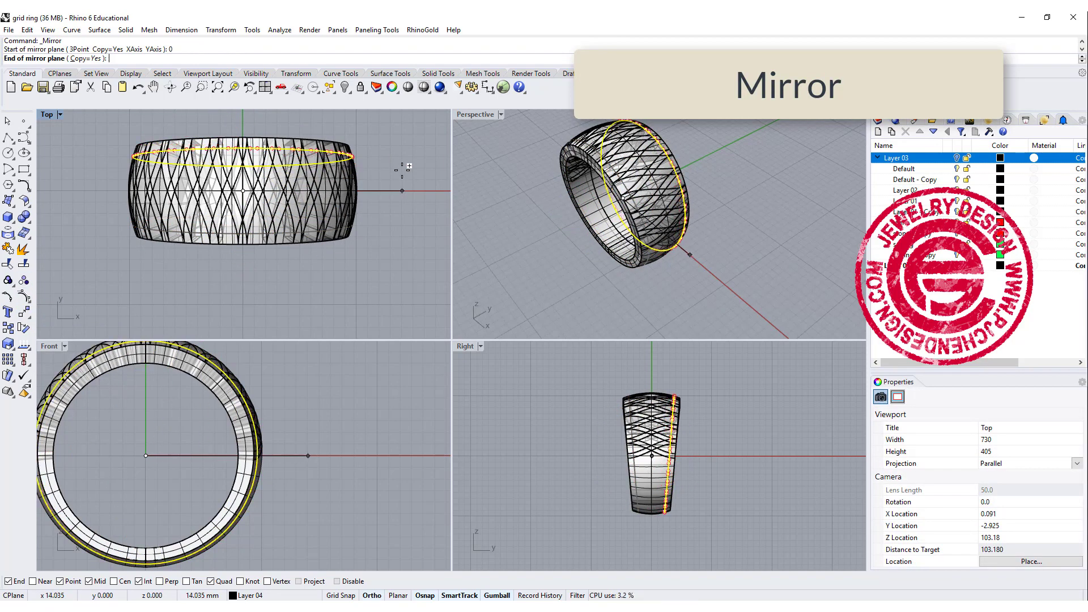
pyautogui.click(394, 190)
pyautogui.click(348, 280)
# Group the 24 lattice pieces on the ring's upper half, selecting them in the Front view, and hide them.
pyautogui.scroll(-3, 327, 395)
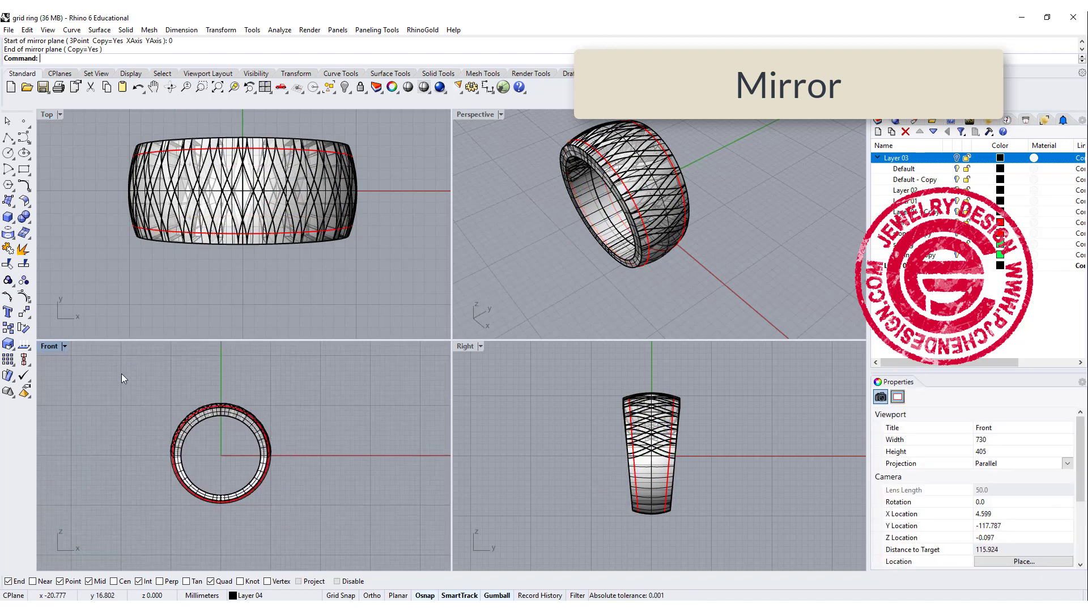
pyautogui.moveTo(121, 373); pyautogui.dragTo(321, 407)
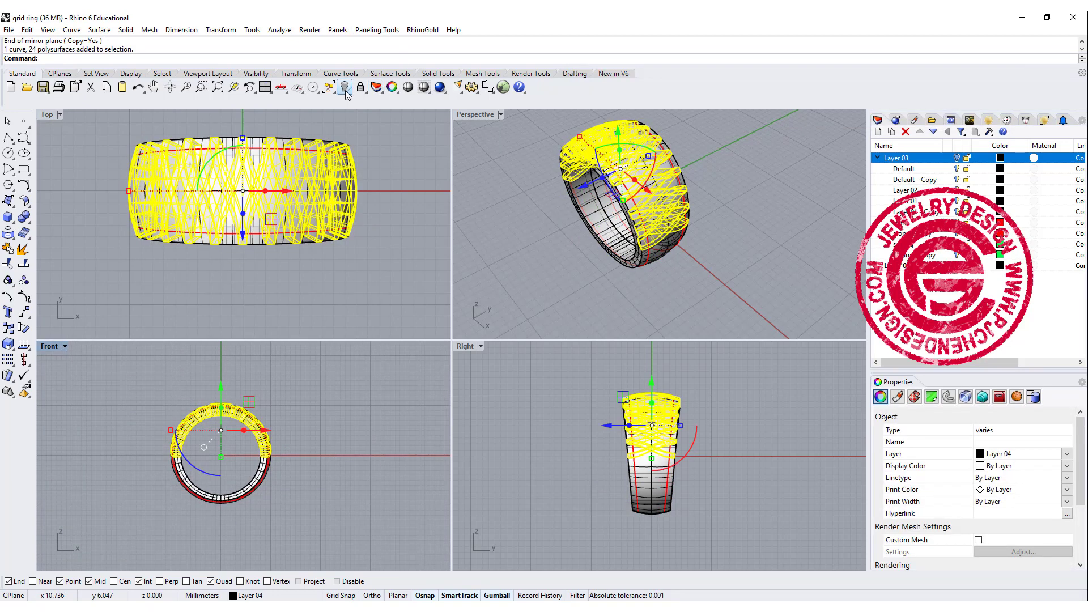
pyautogui.click(8, 280)
pyautogui.hotkey('ctrl', 'y')
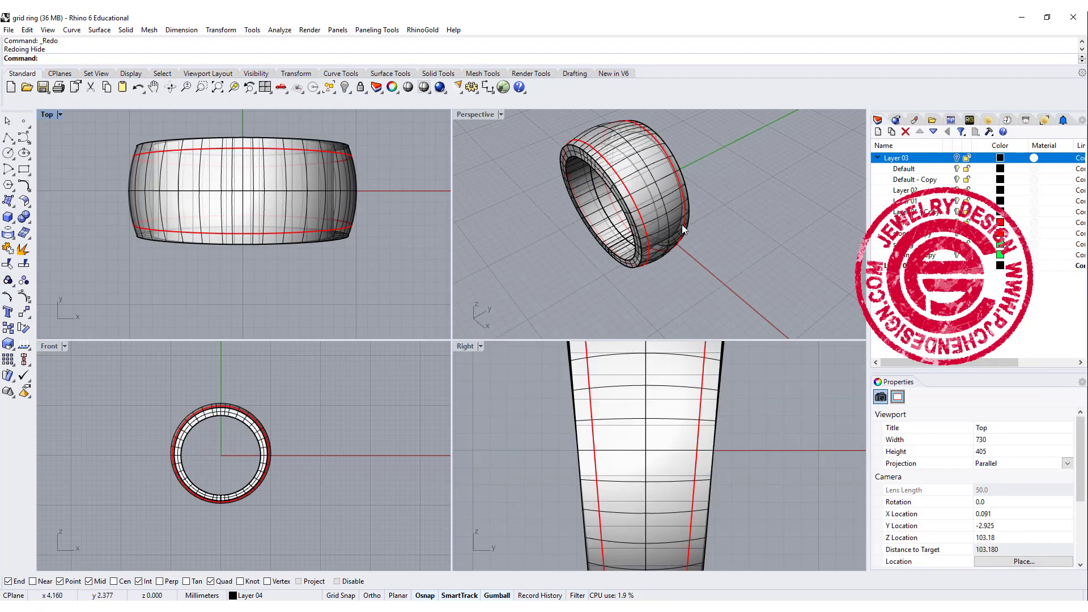
# Extract two V-direction isocurves across the ring's outer surface, at opposite sides of the band, snapping to intersections.
pyautogui.moveTo(682, 224); pyautogui.dragTo(636, 216, button='right')
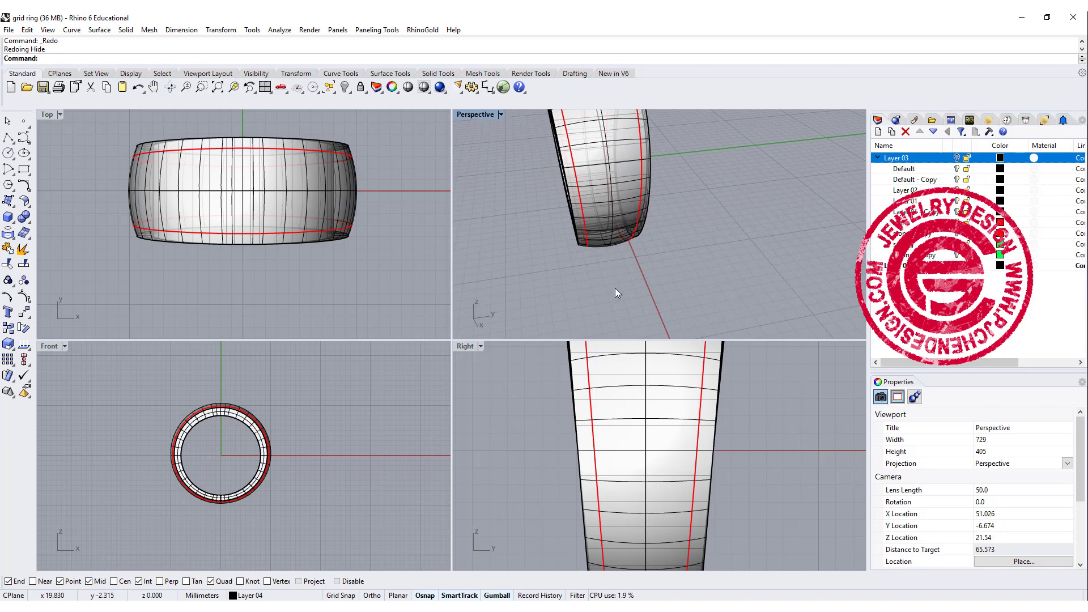
pyautogui.write('ExtractIsocurve')
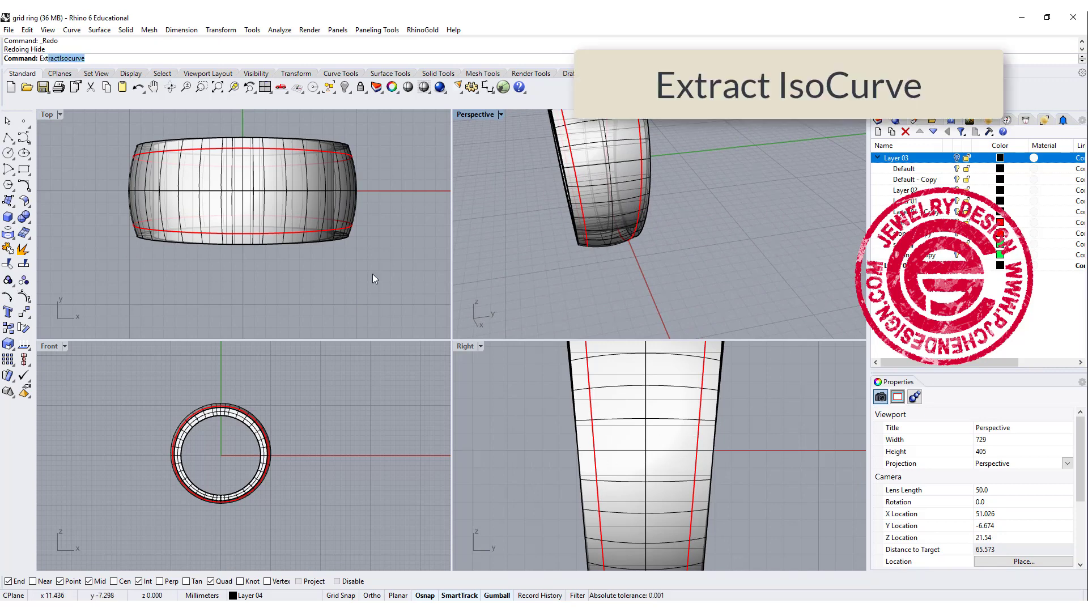
pyautogui.press('Return')
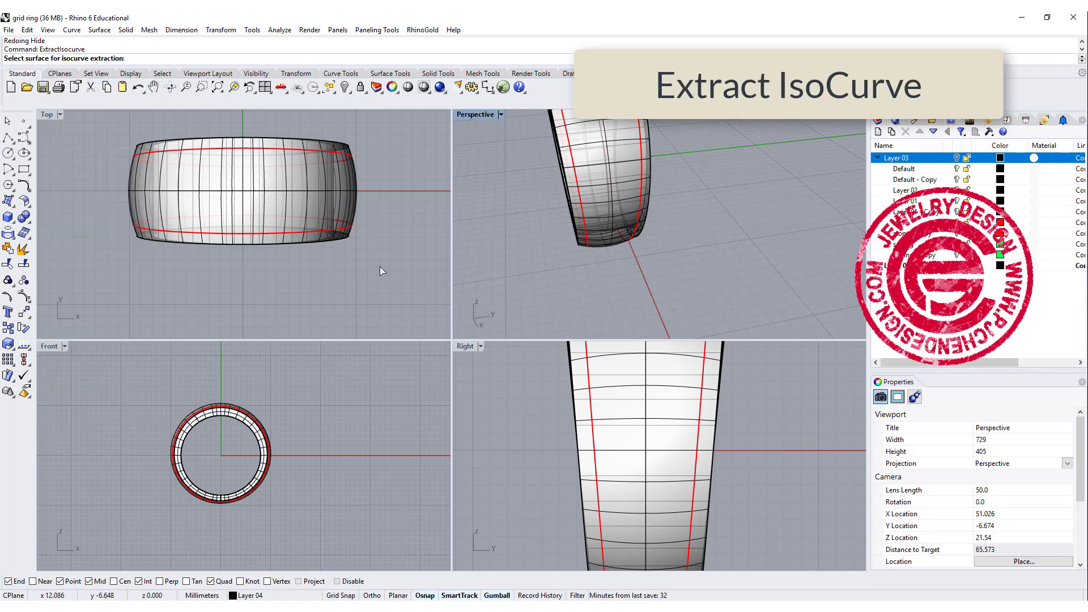
pyautogui.click(631, 185)
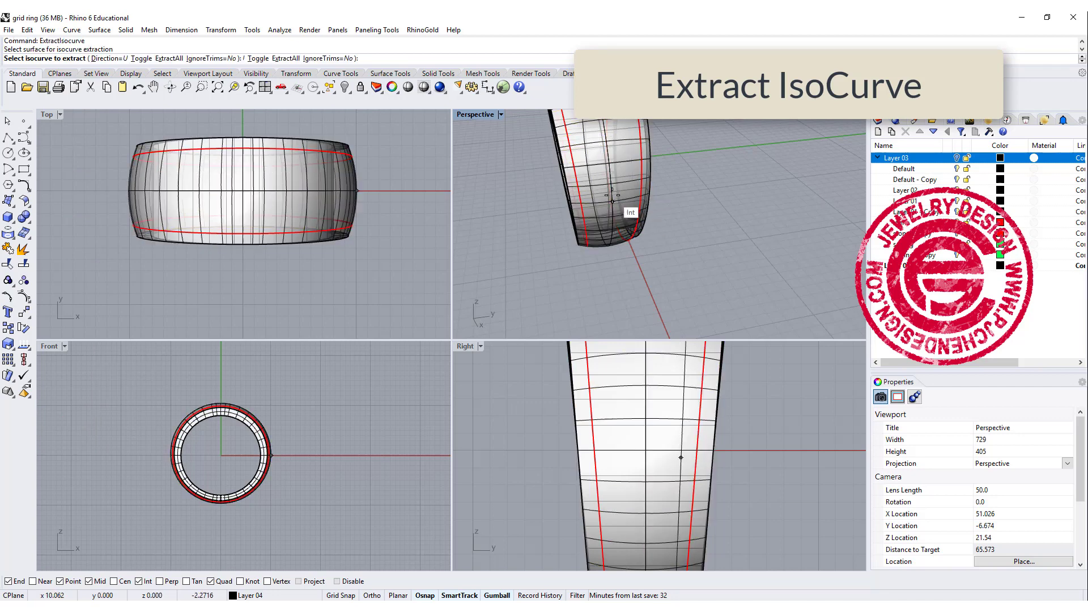
pyautogui.click(142, 59)
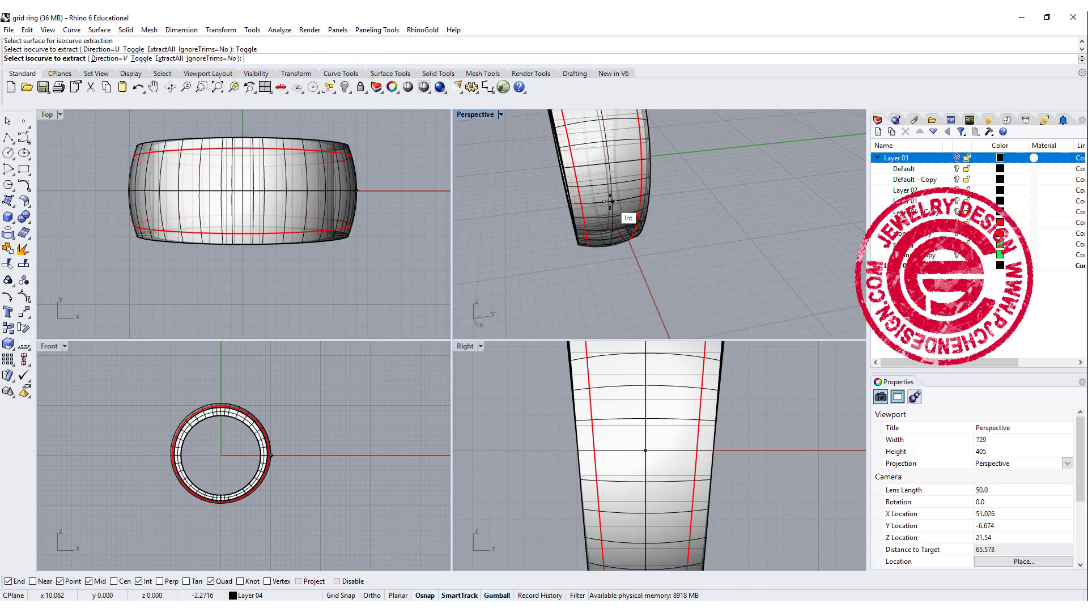
pyautogui.click(610, 201)
pyautogui.moveTo(610, 201); pyautogui.dragTo(725, 145, button='right')
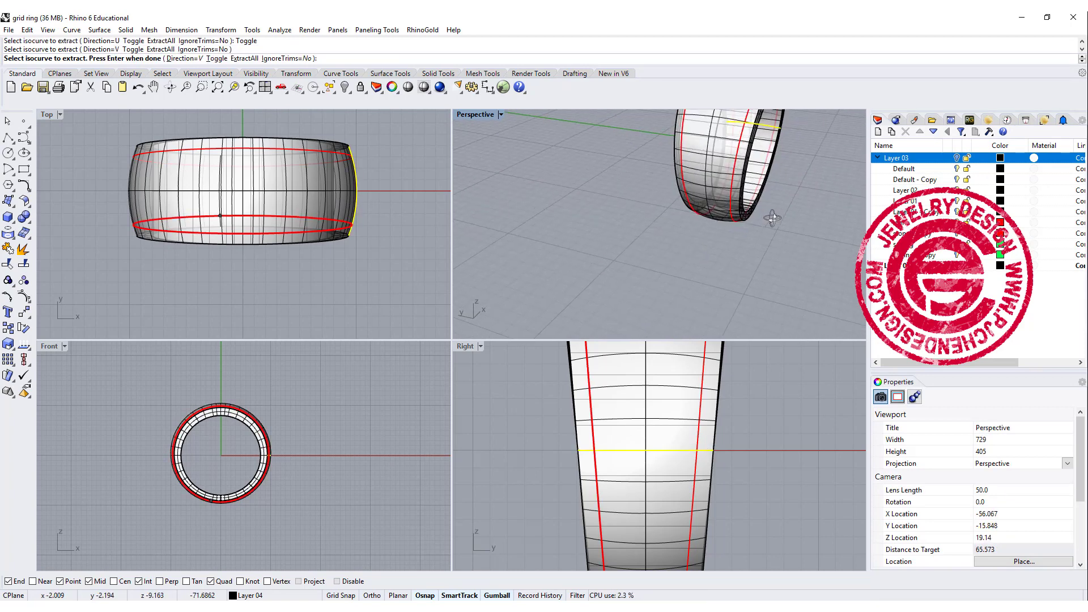
pyautogui.click(705, 171)
pyautogui.press('Return')
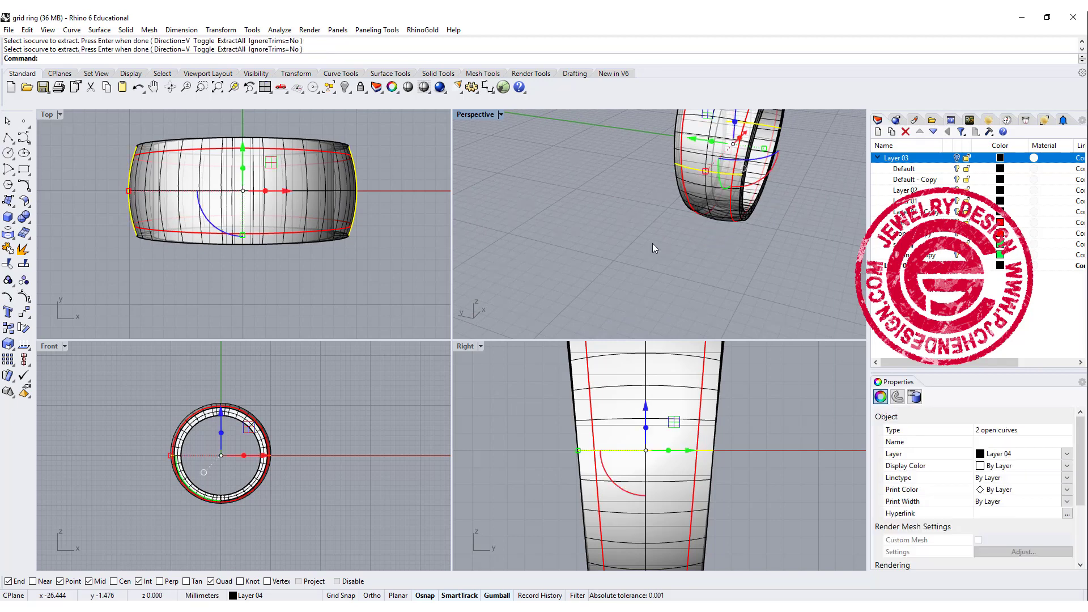
# Trim the ends of both extracted isocurves that extend past the red offset curves, using all four curves as cutting objects.
pyautogui.moveTo(655, 248); pyautogui.dragTo(785, 229, button='right')
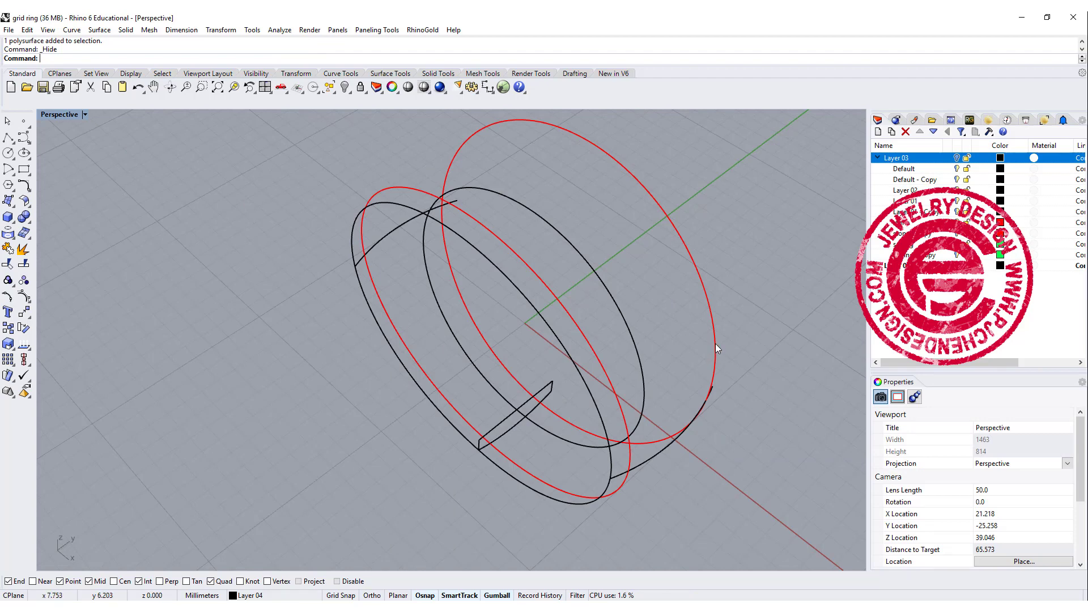
pyautogui.click(714, 347)
pyautogui.keyDown('shift'); pyautogui.click(666, 451); pyautogui.keyUp('shift')
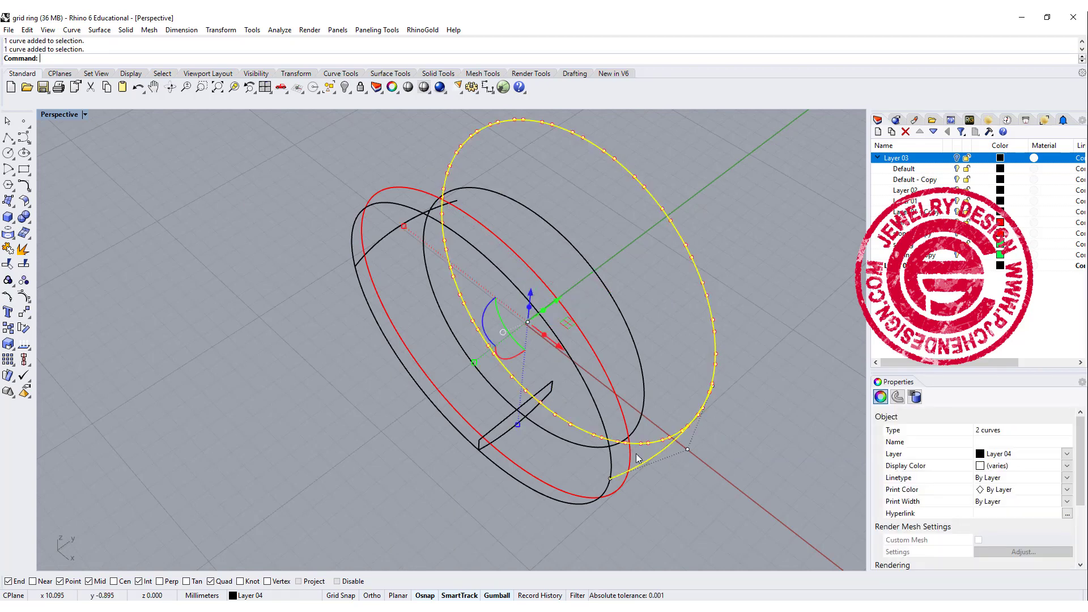
pyautogui.keyDown('shift'); pyautogui.click(631, 457); pyautogui.keyUp('shift')
pyautogui.keyDown('shift'); pyautogui.click(385, 235); pyautogui.keyUp('shift')
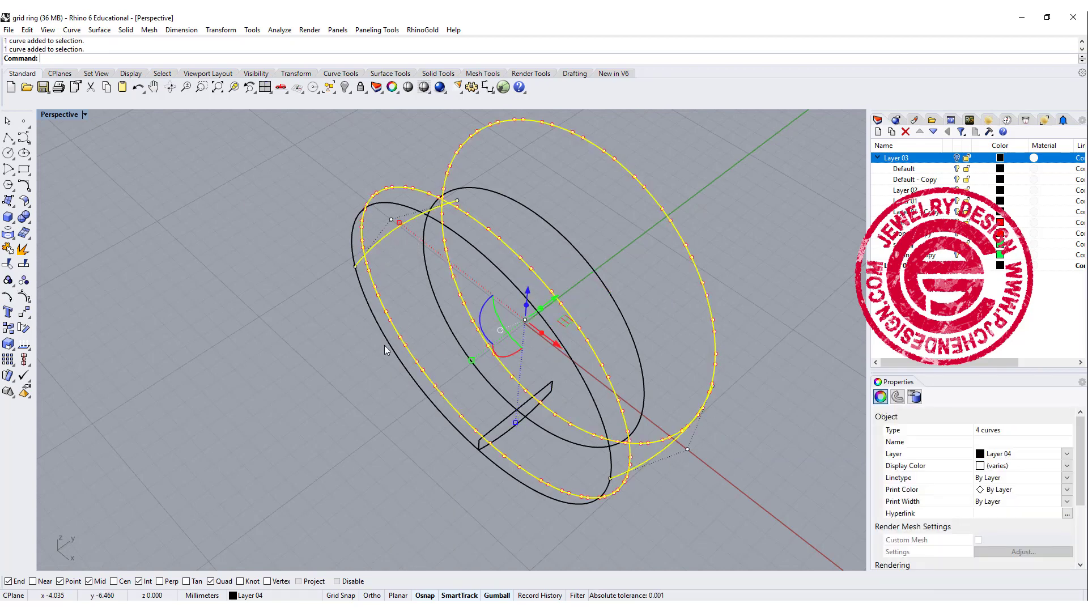
pyautogui.moveTo(384, 346); pyautogui.dragTo(619, 329, button='right')
pyautogui.moveTo(459, 193); pyautogui.dragTo(460, 222, button='right')
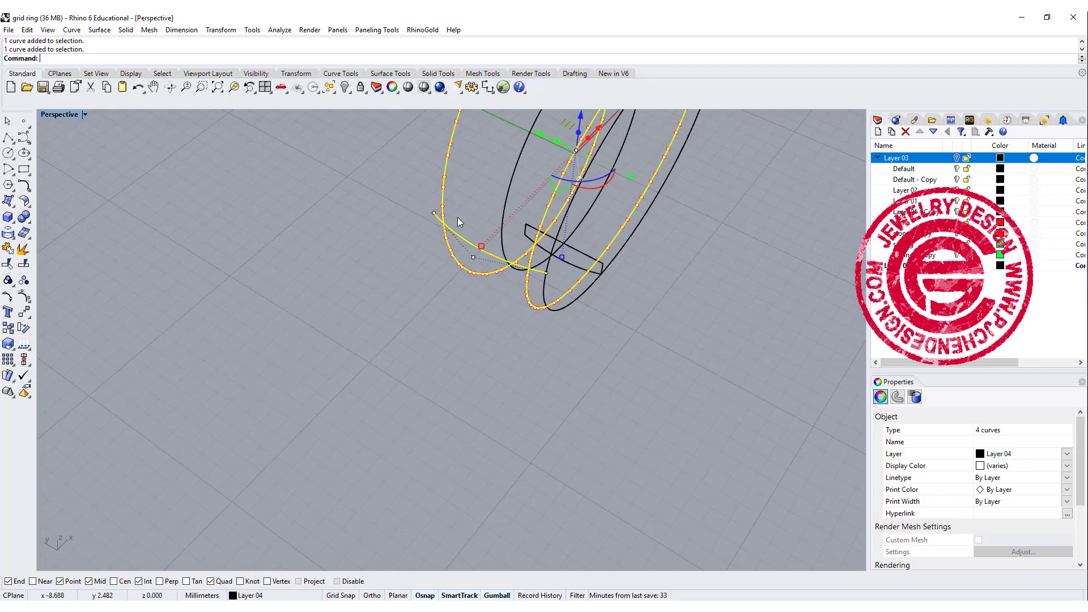
pyautogui.click(8, 248)
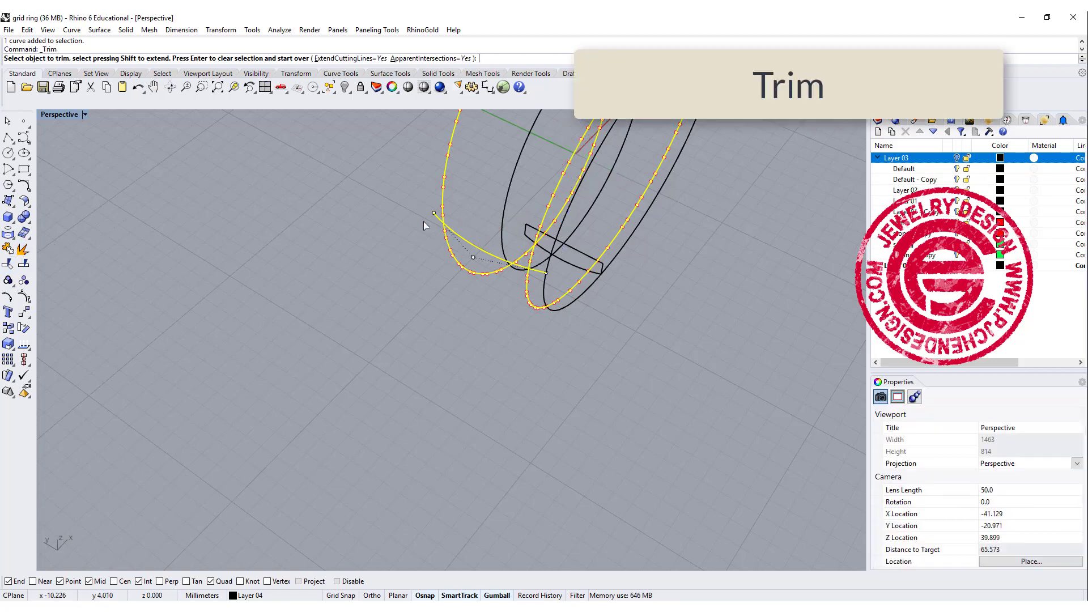
pyautogui.click(543, 276)
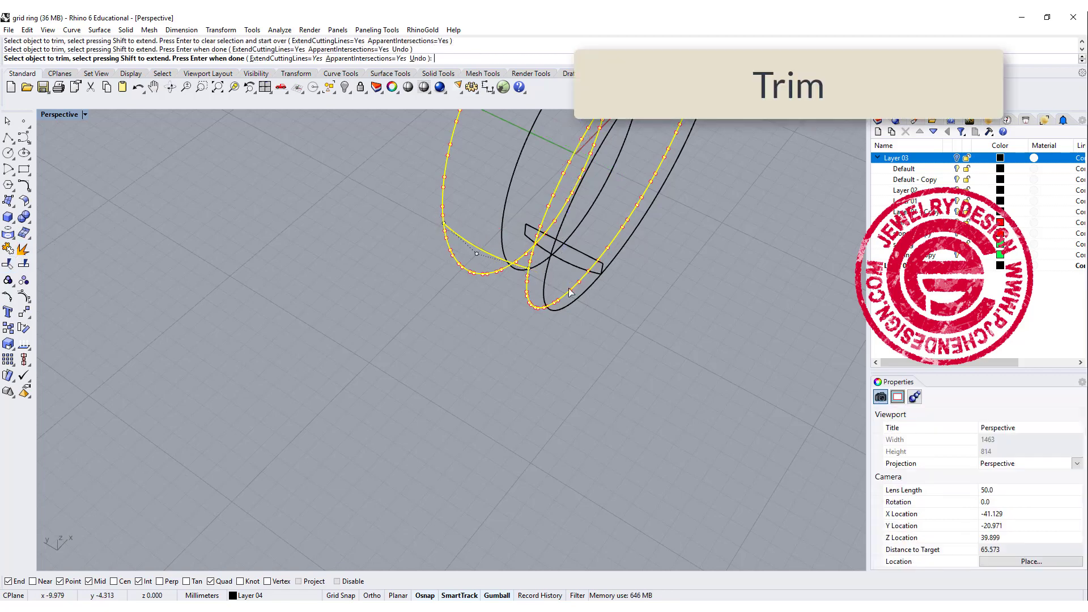
pyautogui.moveTo(542, 276); pyautogui.dragTo(543, 358, button='right')
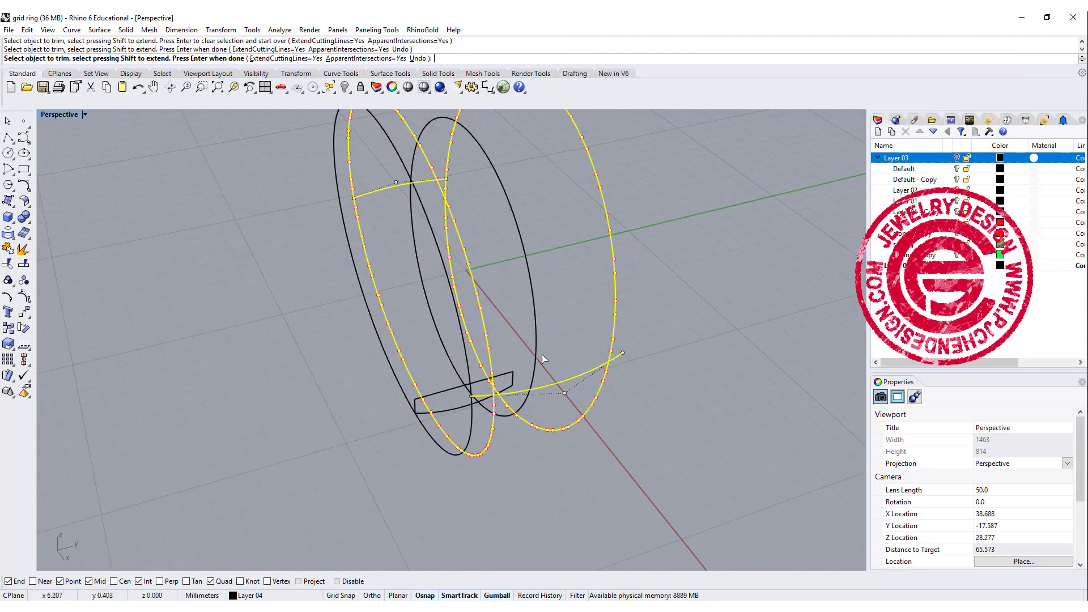
pyautogui.click(617, 360)
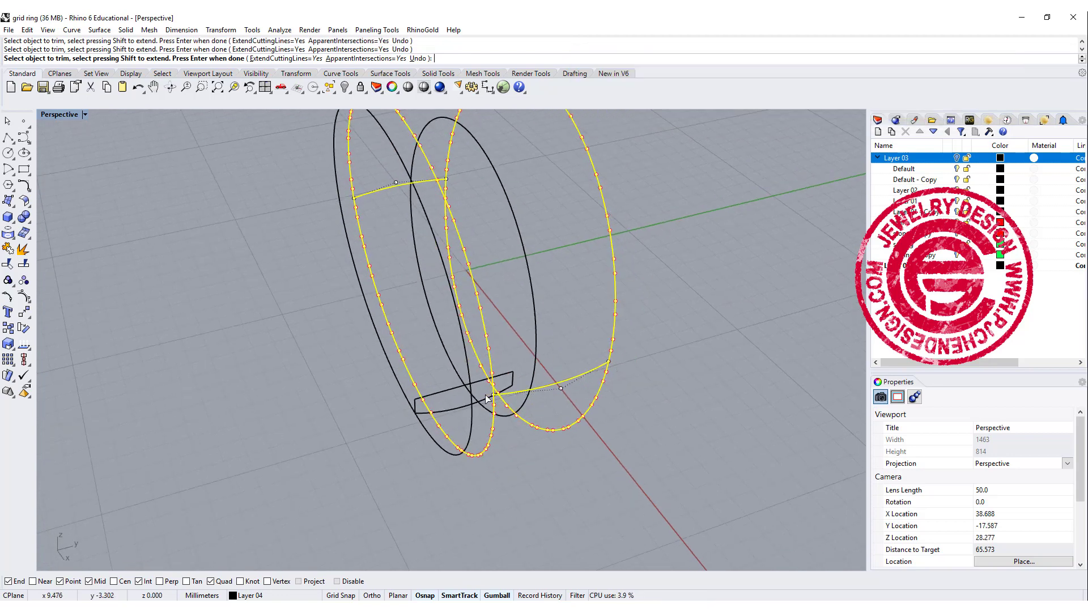
# Trim away the lower halves of both red curves below the isocurves, leaving a frame around the ring's upper half.
pyautogui.moveTo(547, 421); pyautogui.dragTo(568, 378, button='right')
pyautogui.click(614, 321)
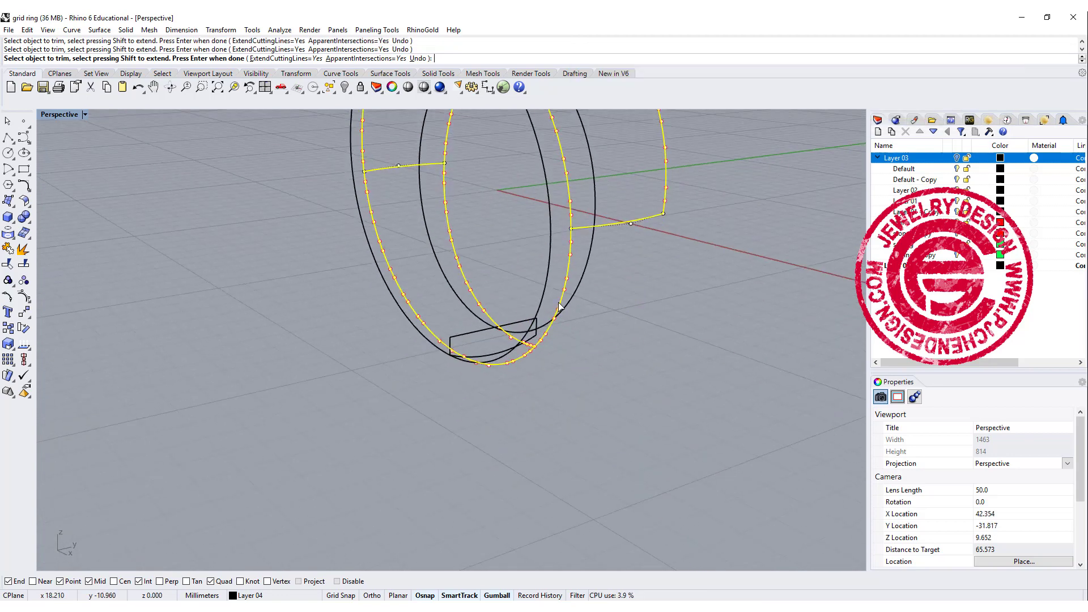
pyautogui.click(559, 306)
pyautogui.click(526, 359)
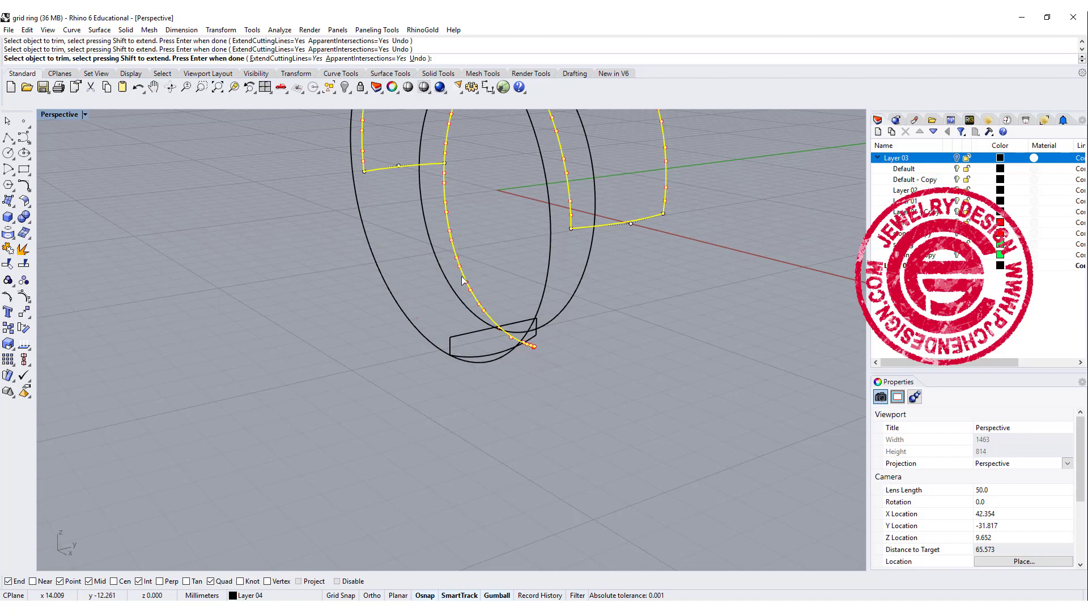
pyautogui.moveTo(487, 280); pyautogui.dragTo(583, 359, button='right')
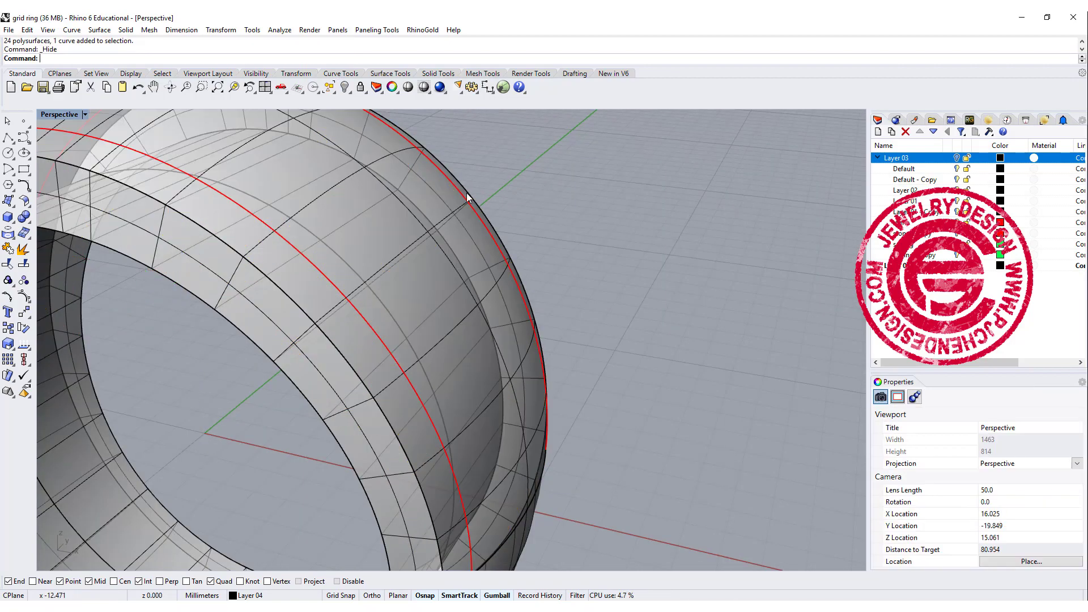
# Duplicate the solid ring in place with copy and paste, and hide one of the two overlapping rings.
pyautogui.scroll(-5, 467, 192)
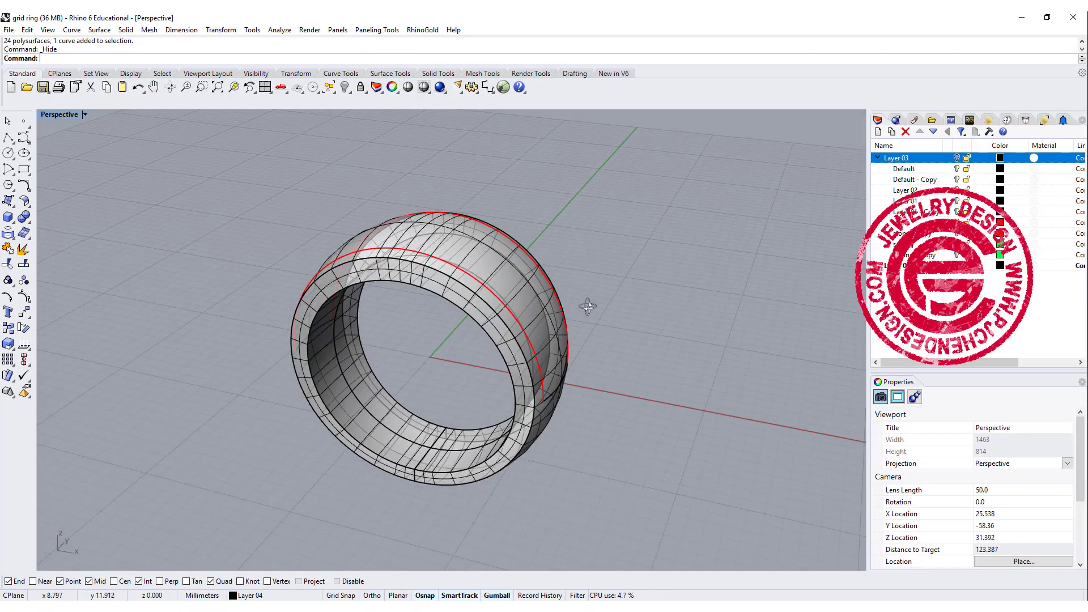
pyautogui.moveTo(467, 193)
pyautogui.mouseDown(button='right')
pyautogui.moveTo(564, 301)
pyautogui.moveTo(510, 306)
pyautogui.moveTo(561, 275)
pyautogui.moveTo(530, 281)
pyautogui.mouseUp(button='right')
pyautogui.moveTo(519, 319); pyautogui.dragTo(574, 312, button='right')
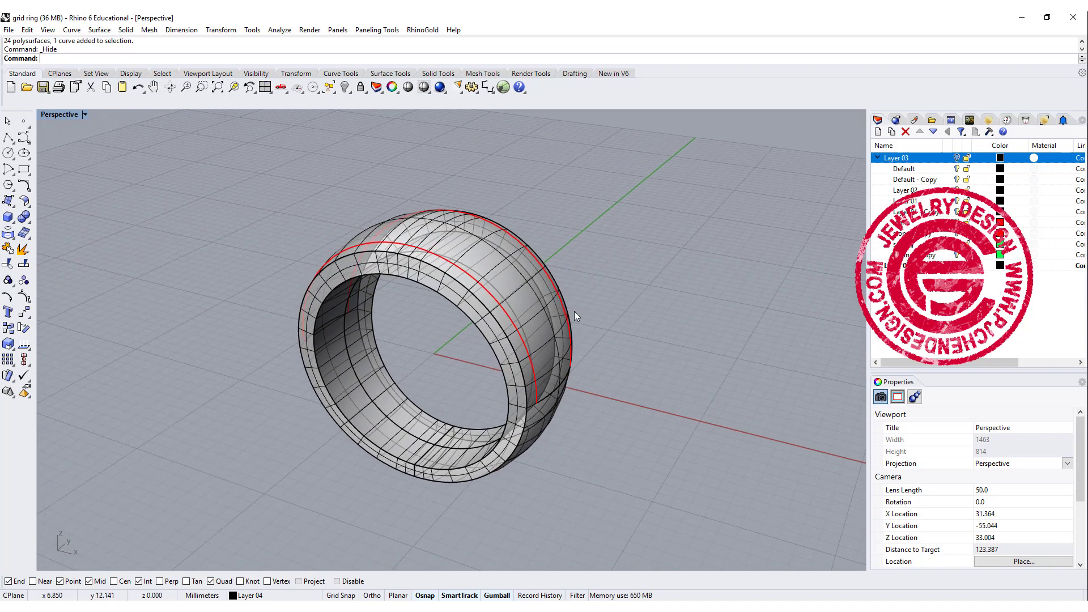
pyautogui.click(524, 290)
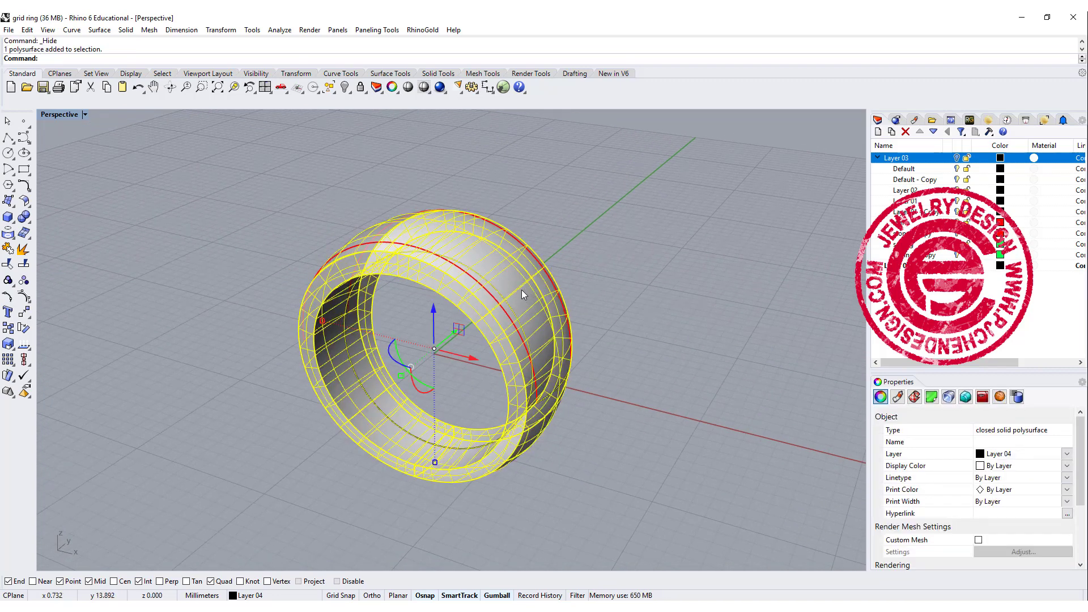
pyautogui.hotkey('ctrl', 'c')
pyautogui.hotkey('ctrl', 'v')
pyautogui.click(530, 285)
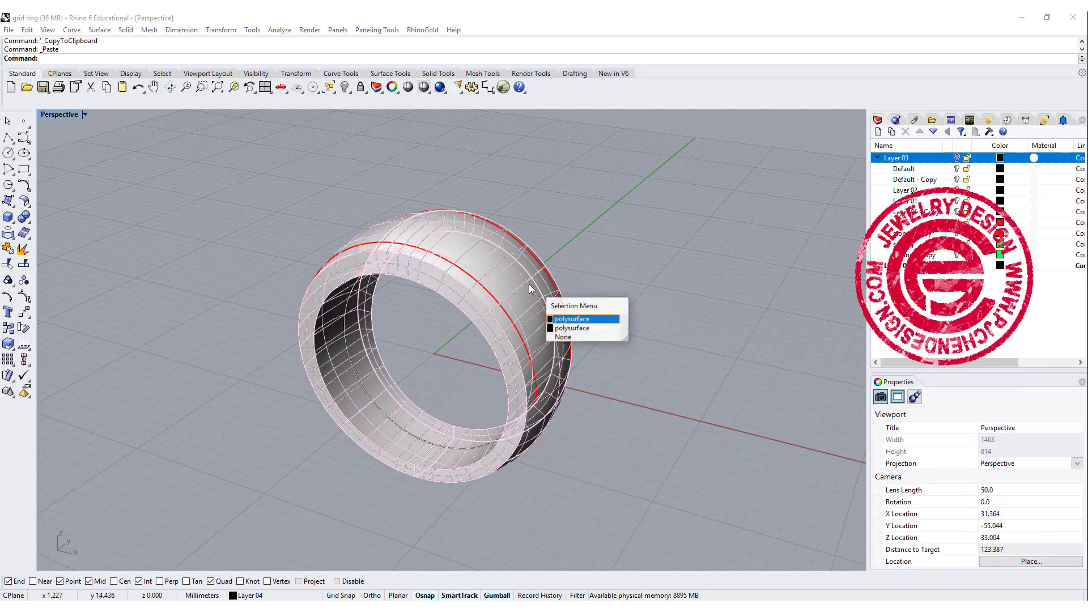
pyautogui.click(558, 320)
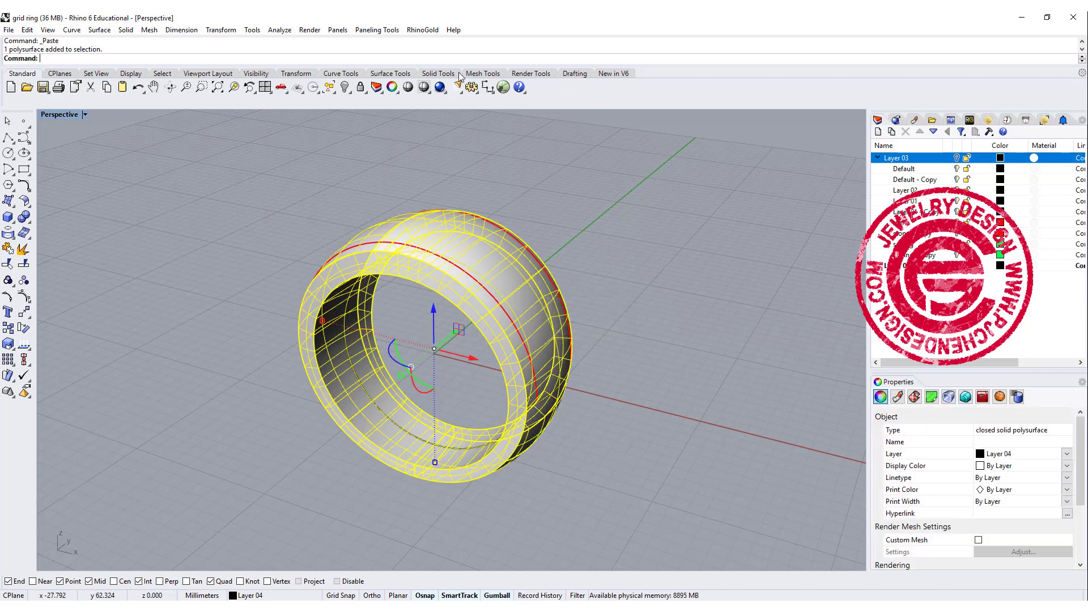
pyautogui.click(346, 89)
# Trim the visible ring in the Top view with the four frame curves, keeping only the upper outer surface inside them.
pyautogui.moveTo(510, 265); pyautogui.dragTo(589, 295, button='right')
pyautogui.moveTo(297, 247); pyautogui.dragTo(803, 578)
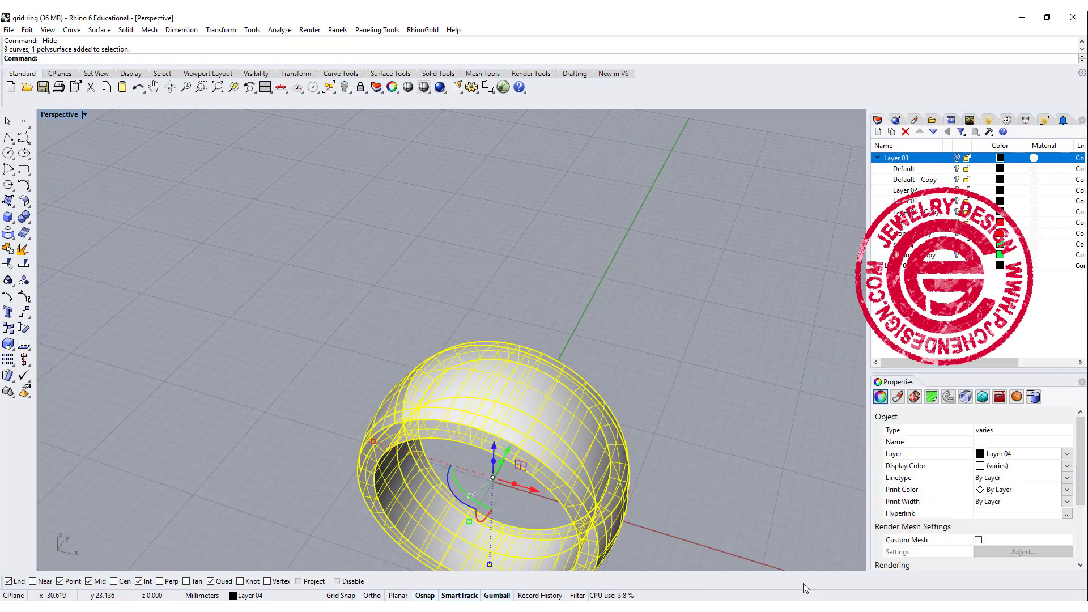
pyautogui.keyDown('ctrl'); pyautogui.click(584, 449); pyautogui.keyUp('ctrl')
pyautogui.keyDown('ctrl'); pyautogui.click(591, 442); pyautogui.keyUp('ctrl')
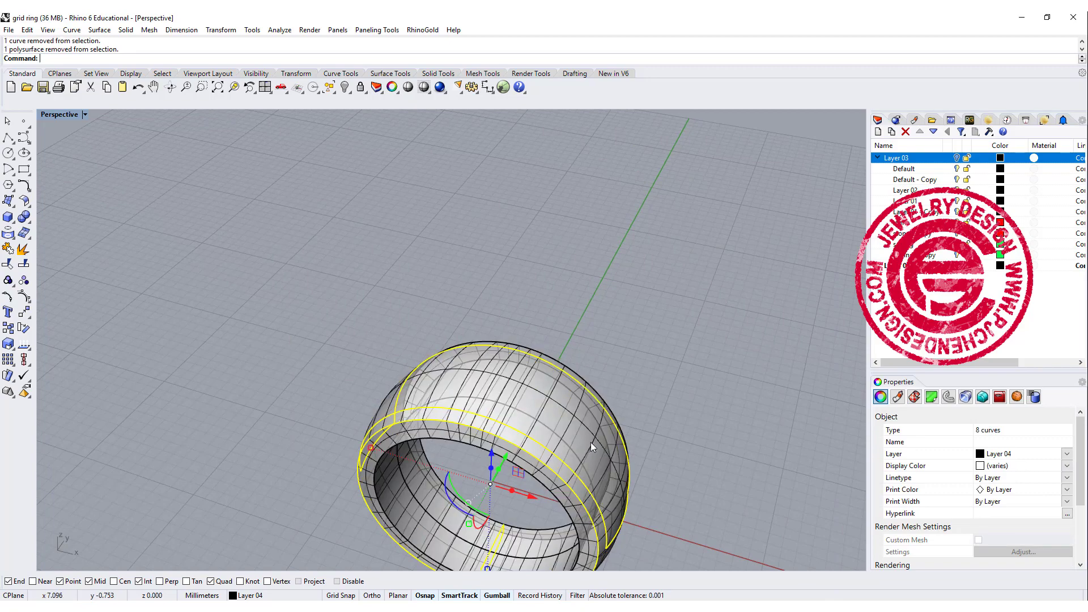
pyautogui.moveTo(591, 442); pyautogui.dragTo(618, 323, button='right')
pyautogui.keyDown('ctrl'); pyautogui.moveTo(347, 381); pyautogui.dragTo(219, 328); pyautogui.keyUp('ctrl')
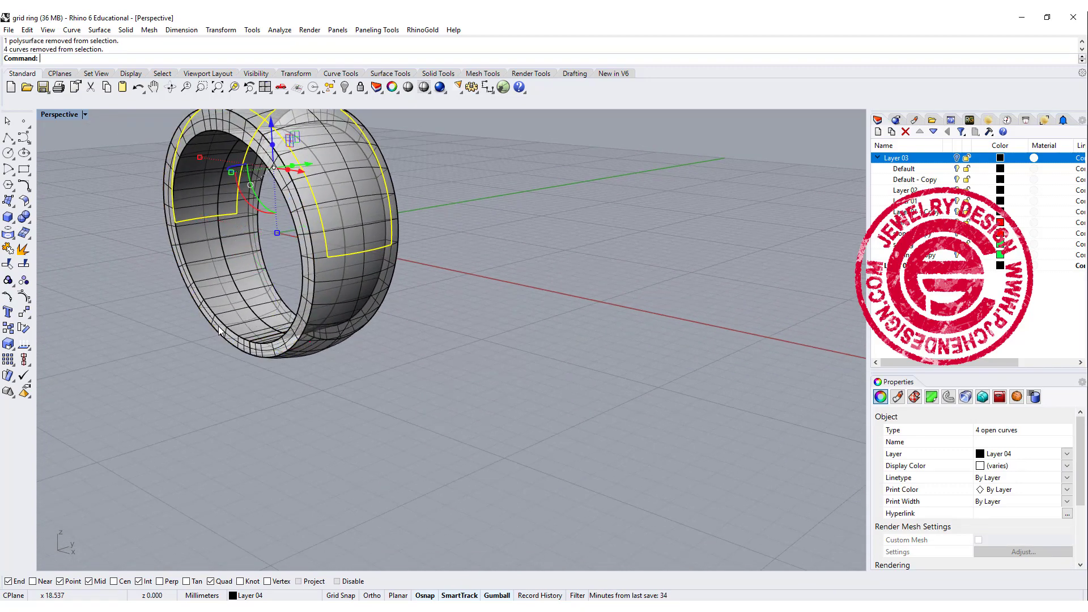
pyautogui.moveTo(520, 313); pyautogui.dragTo(587, 315, button='right')
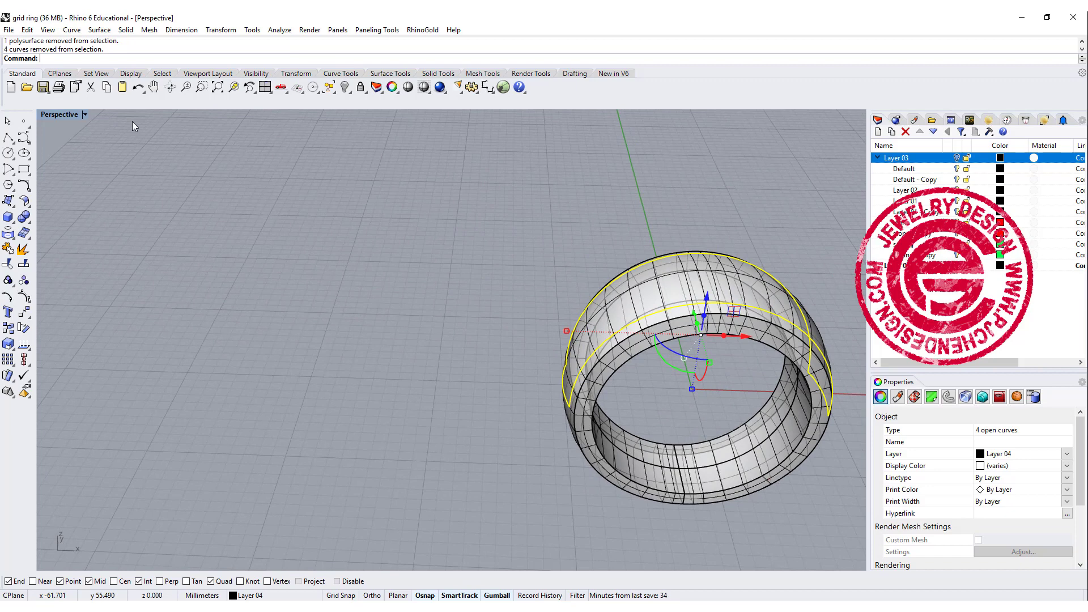
pyautogui.doubleClick(57, 115)
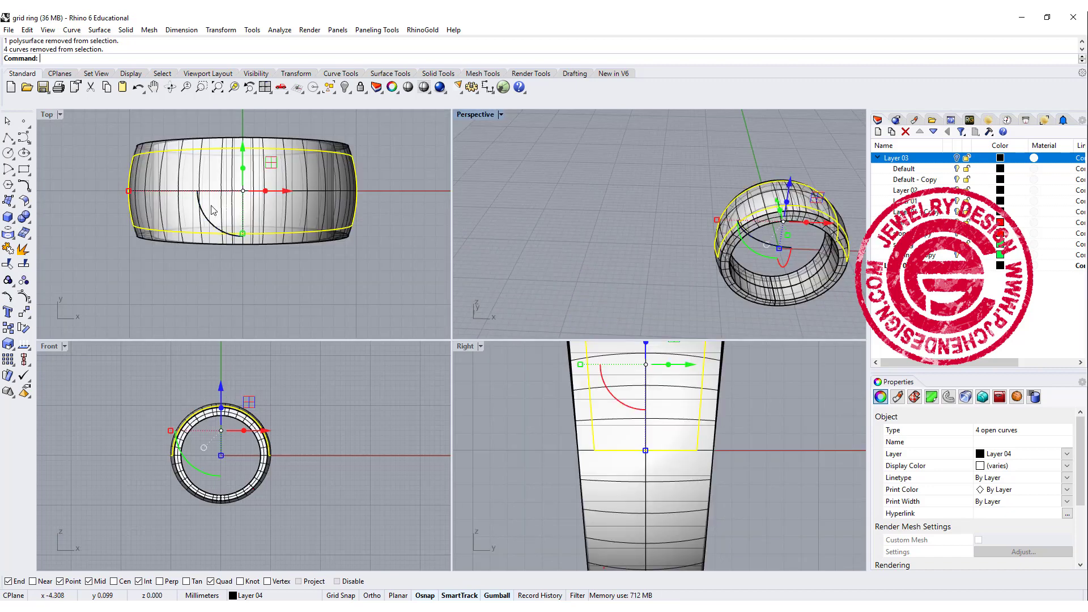
pyautogui.click(8, 267)
pyautogui.click(287, 196)
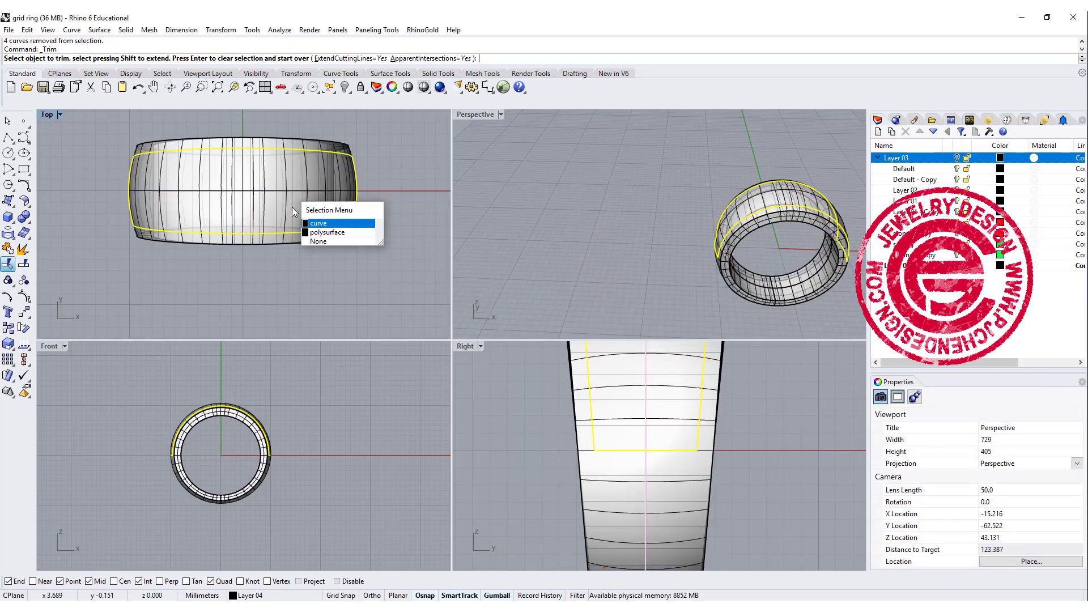
pyautogui.click(292, 208)
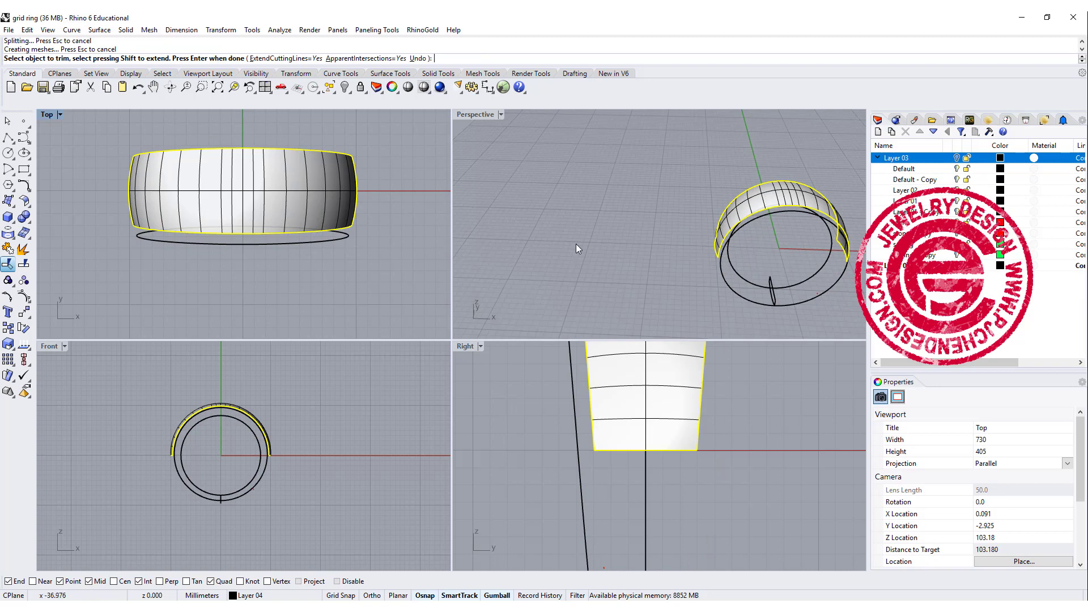
pyautogui.moveTo(576, 244); pyautogui.dragTo(666, 264, button='right')
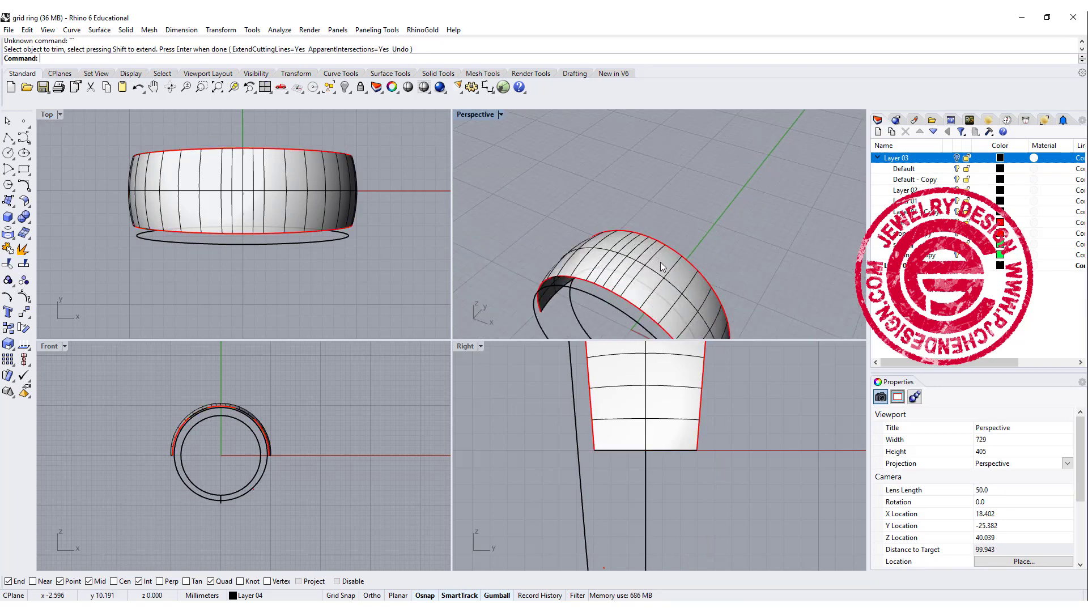
pyautogui.press('Return')
# Set the trimmed outer surface's display color to Red.
pyautogui.click(665, 264)
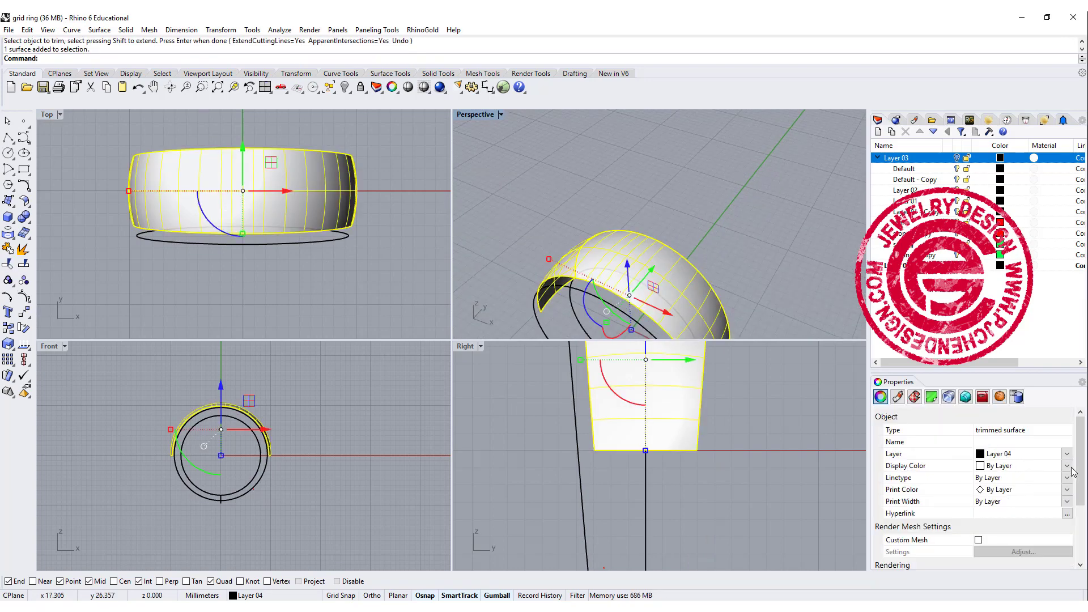
pyautogui.click(1067, 465)
pyautogui.click(998, 520)
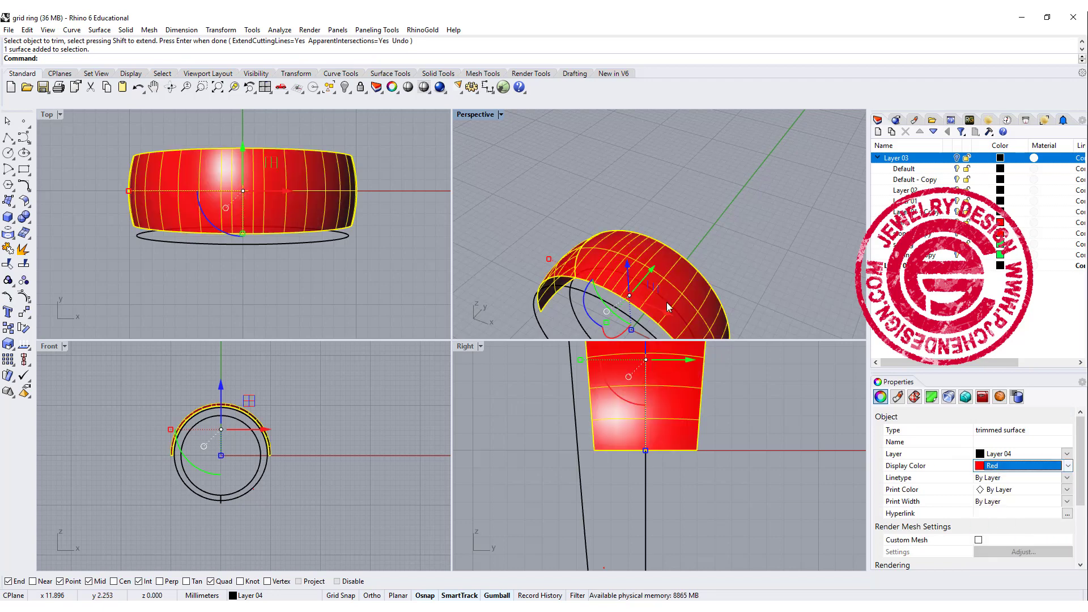
# Show the hidden solid ring again alongside the red trimmed surface.
pyautogui.rightClick(345, 88)
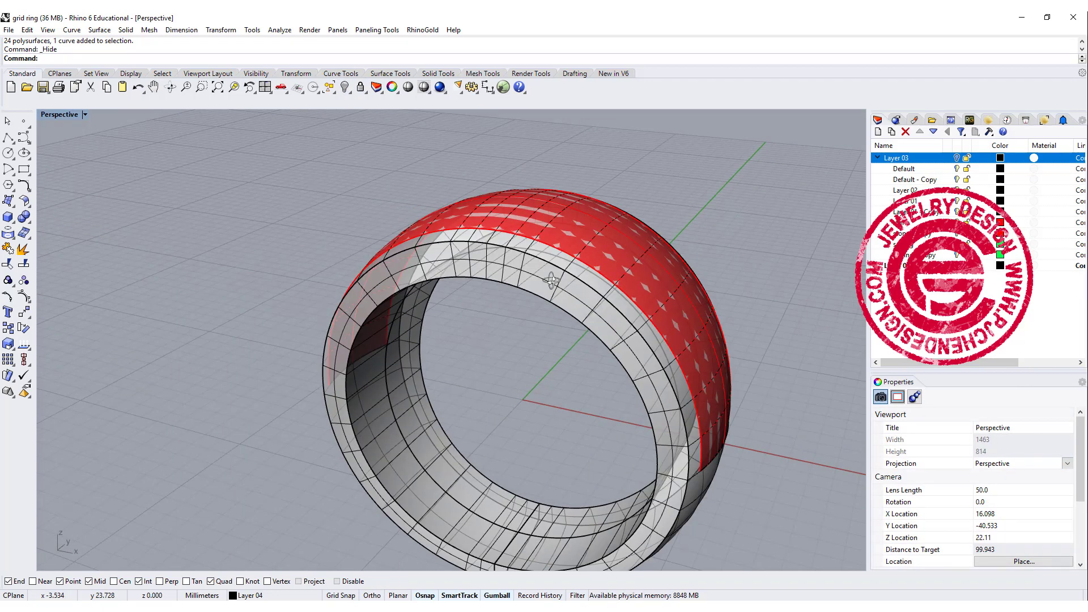
pyautogui.moveTo(554, 279); pyautogui.dragTo(431, 280, button='right')
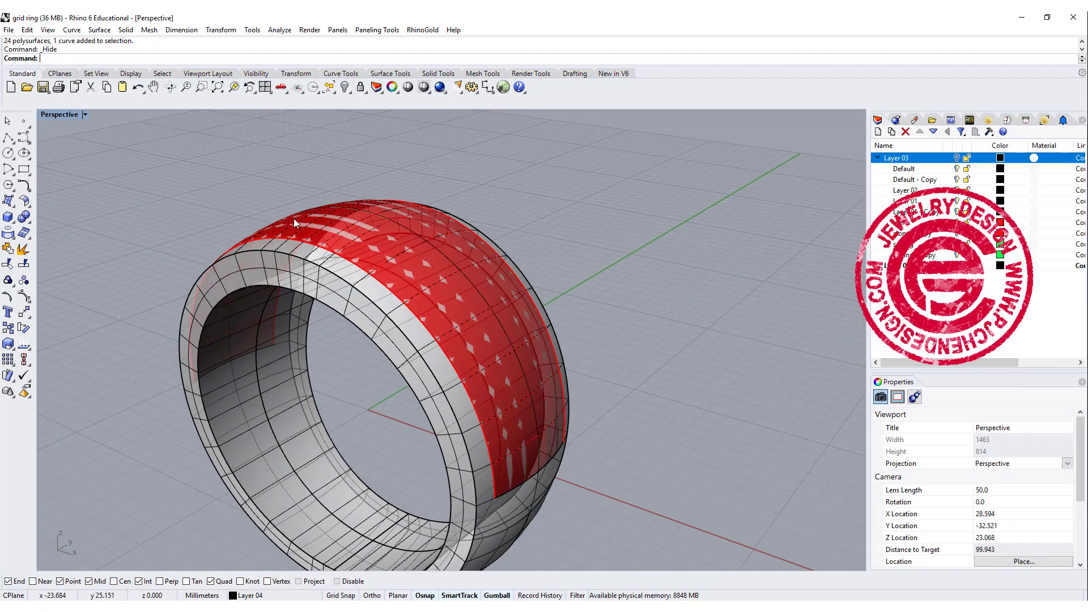
pyautogui.moveTo(498, 270); pyautogui.dragTo(611, 247, button='right')
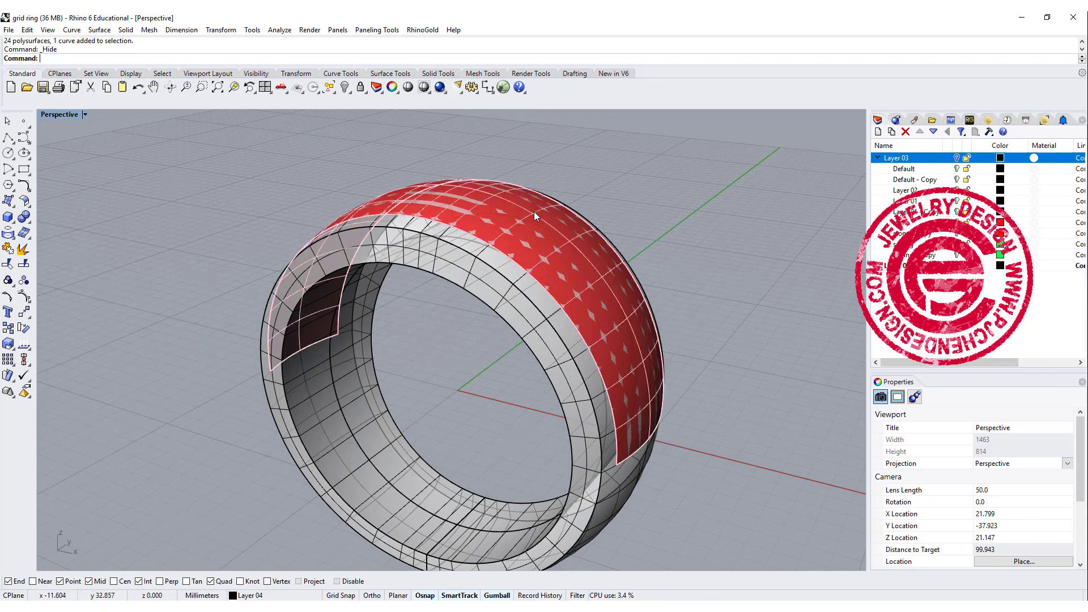
# Offset the red trimmed surface by a distance of 3 on both sides as a solid.
pyautogui.click(545, 221)
pyautogui.click(569, 243)
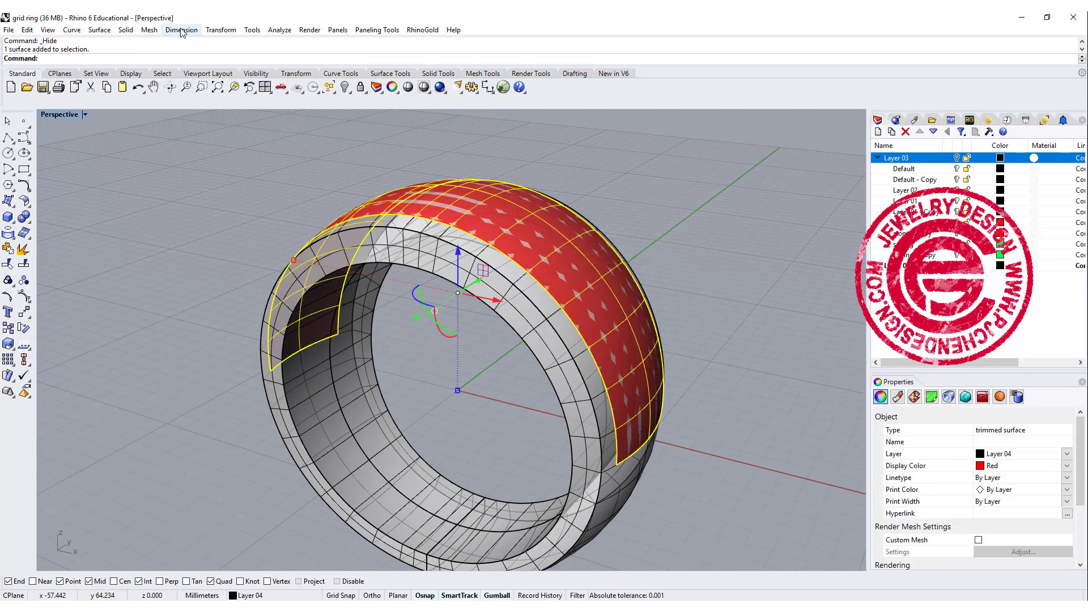
pyautogui.click(6, 203)
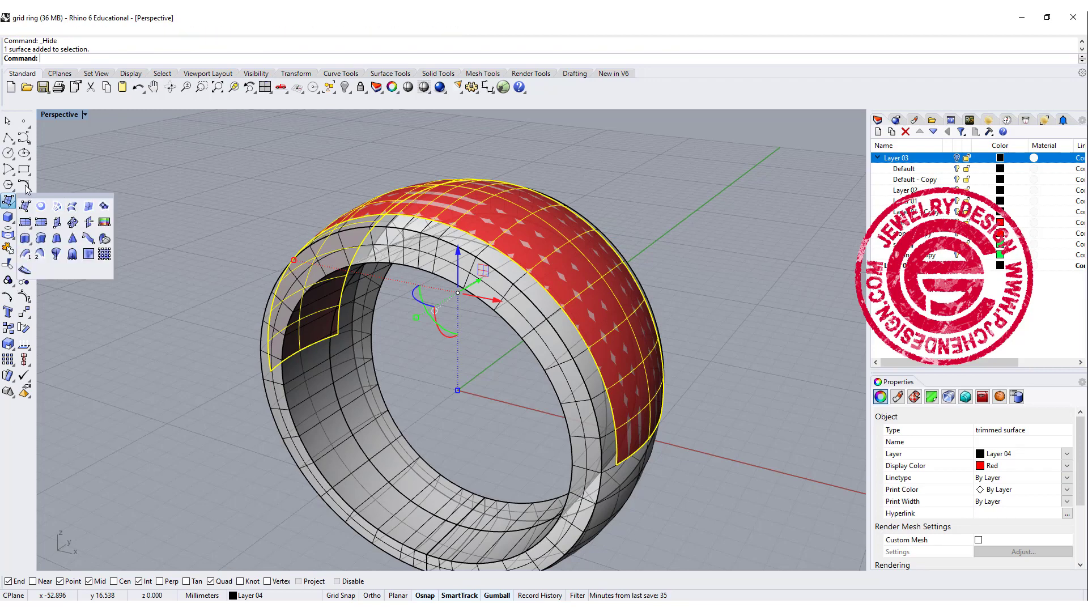
pyautogui.click(24, 201)
pyautogui.click(41, 222)
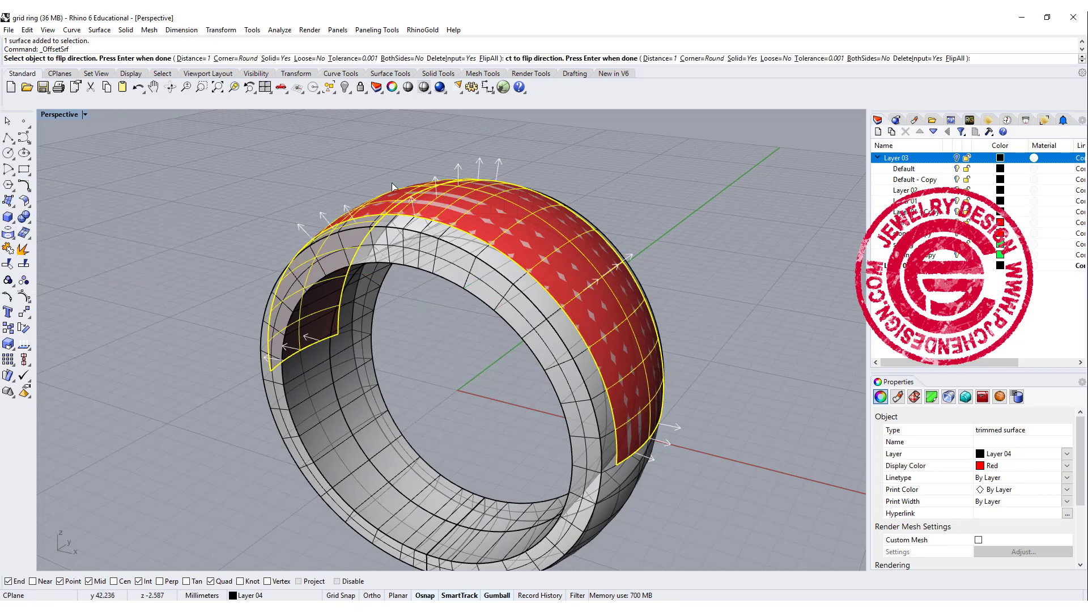
pyautogui.click(192, 58)
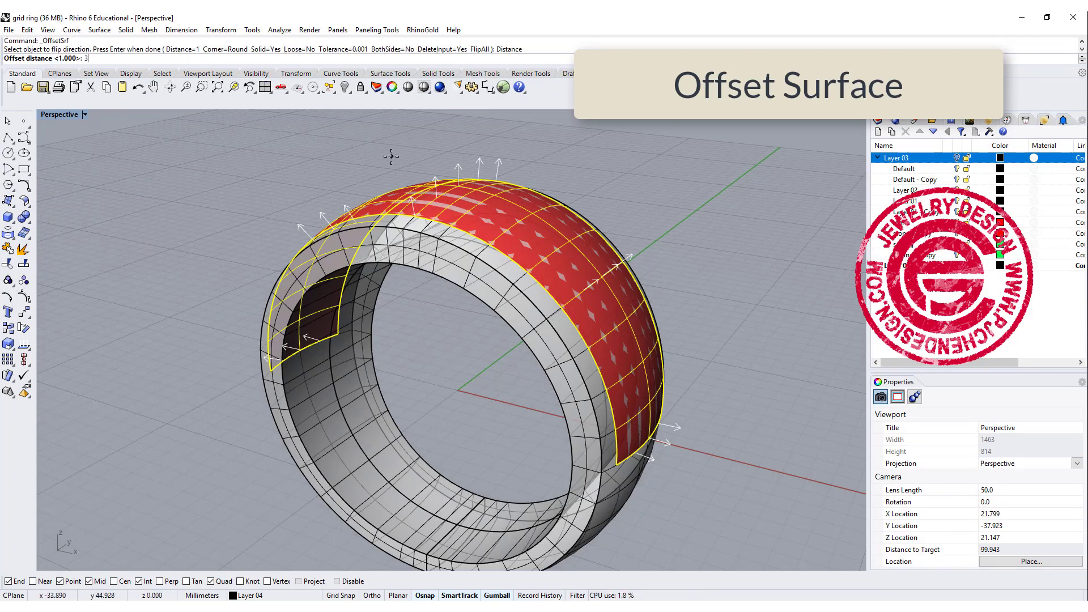
pyautogui.press('Return')
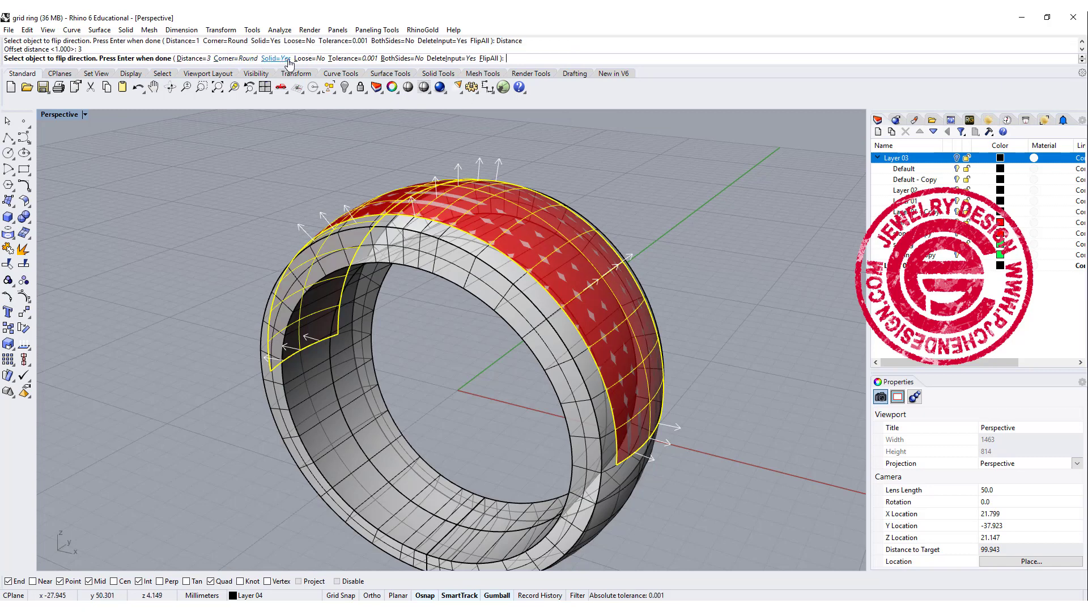
pyautogui.click(404, 59)
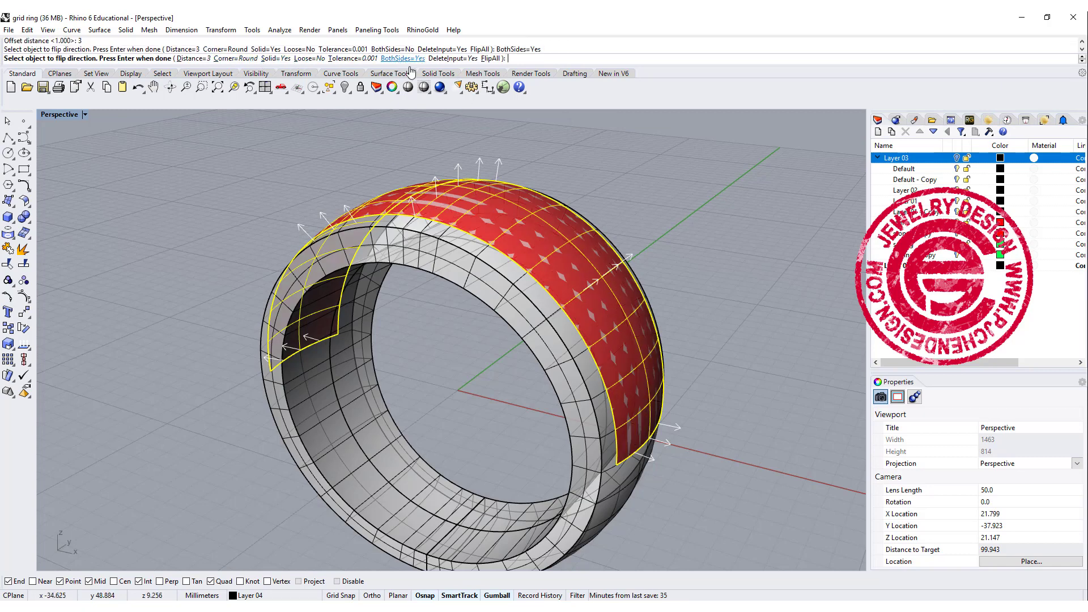
pyautogui.press('Return')
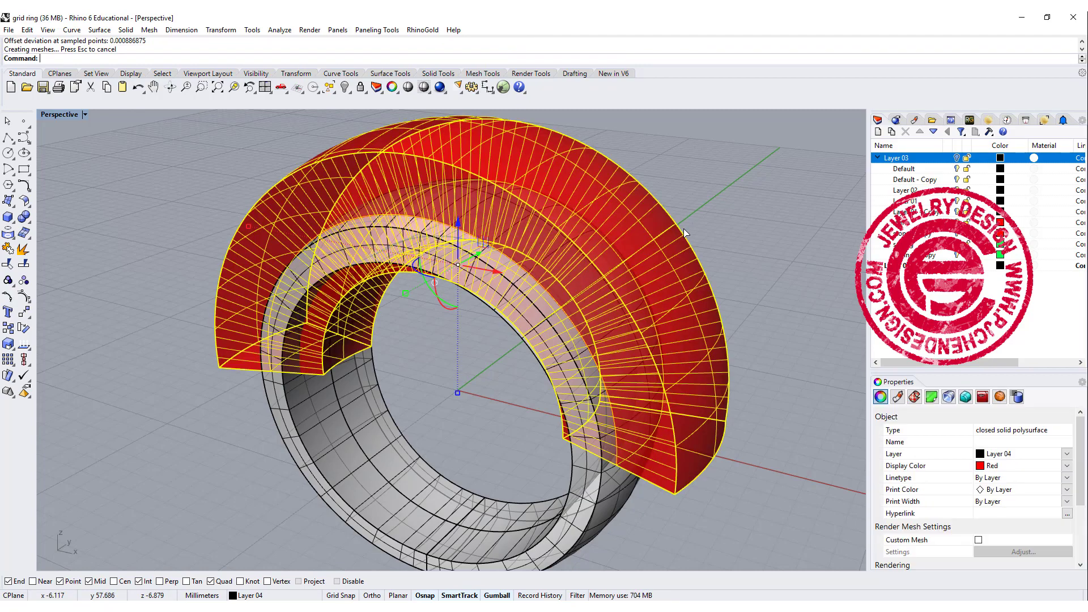
# Subtract the thick red offset solid from the ring with Boolean Difference, deleting the input.
pyautogui.moveTo(684, 233); pyautogui.dragTo(712, 285, button='right')
pyautogui.scroll(-6, 680, 244)
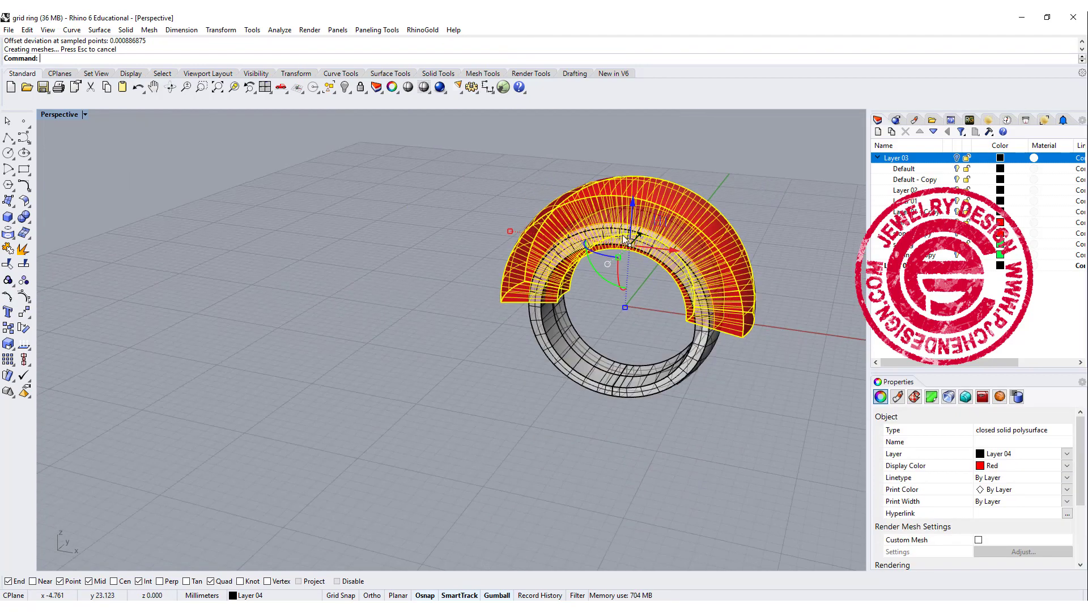
pyautogui.moveTo(680, 244); pyautogui.dragTo(606, 270, button='right')
pyautogui.click(658, 231)
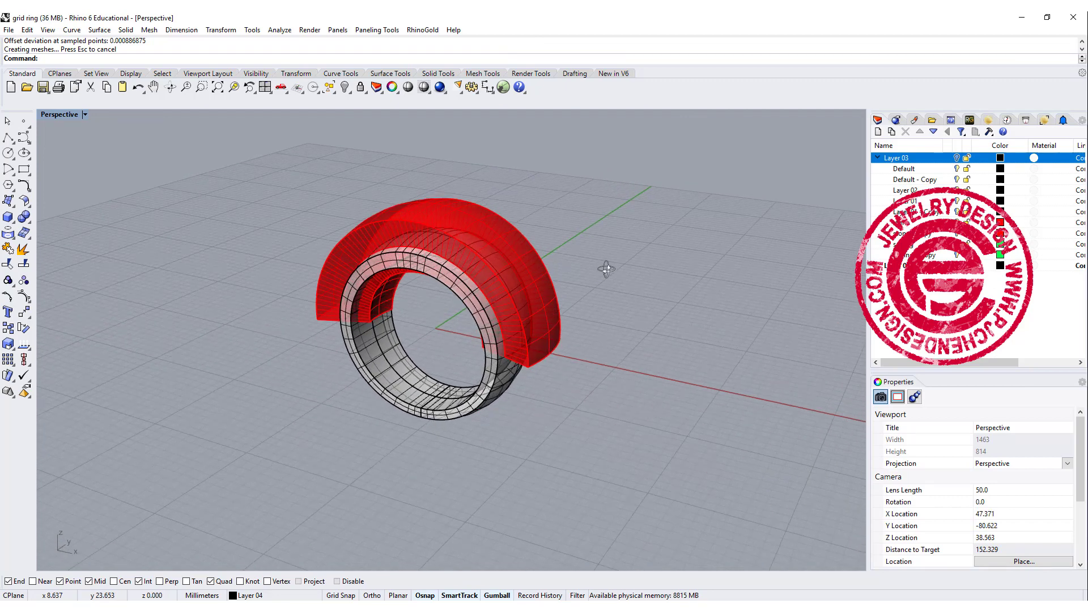
pyautogui.click(25, 217)
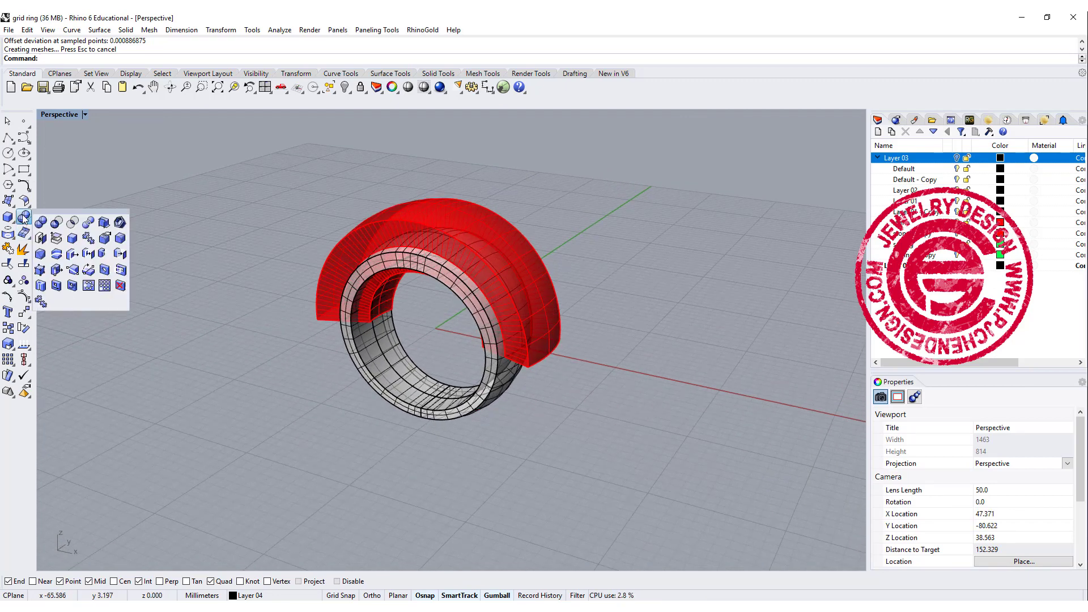
pyautogui.click(56, 222)
pyautogui.click(502, 392)
pyautogui.press('Return')
pyautogui.click(552, 353)
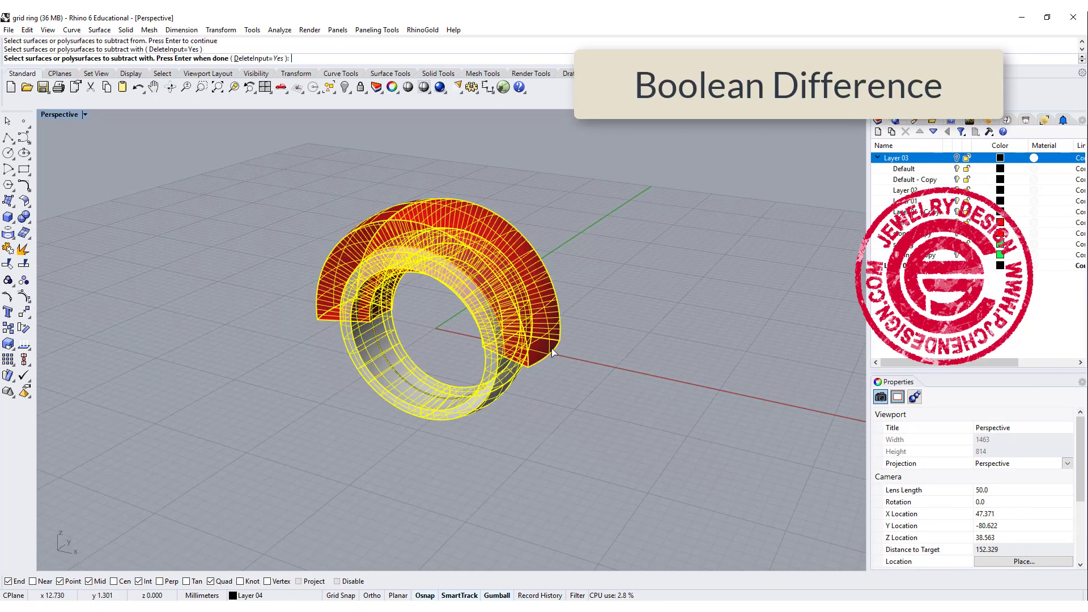
pyautogui.press('Return')
# Join the cut-out ring and all the crossing lattice bars into one solid with Boolean Union.
pyautogui.moveTo(632, 271); pyautogui.dragTo(681, 272, button='right')
pyautogui.scroll(4, 610, 277)
pyautogui.moveTo(610, 276); pyautogui.dragTo(551, 276, button='right')
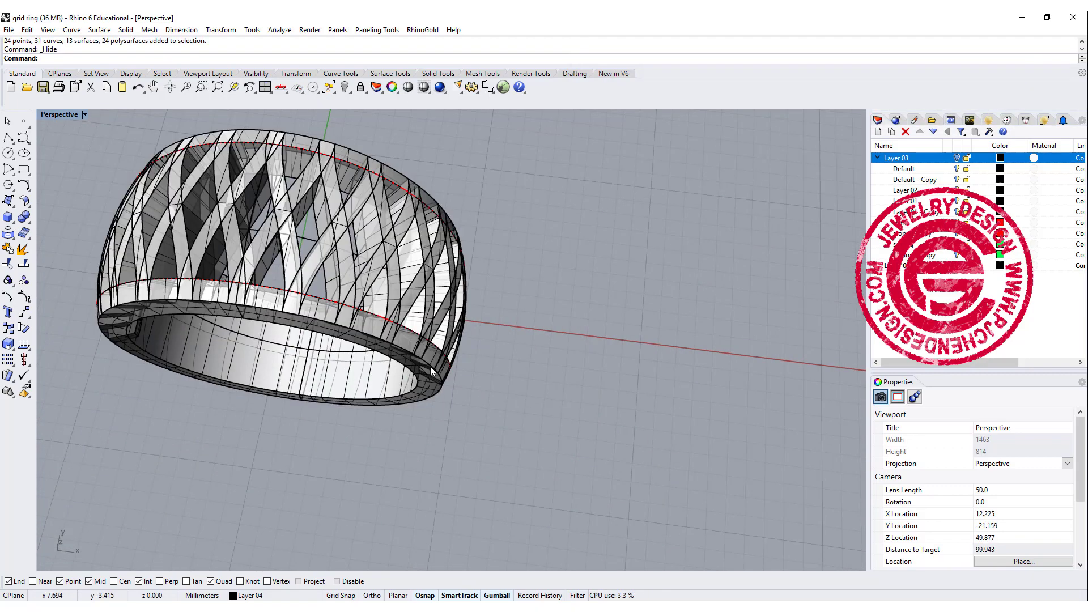
pyautogui.moveTo(430, 366); pyautogui.dragTo(470, 374, button='right')
pyautogui.scroll(-4, 570, 360)
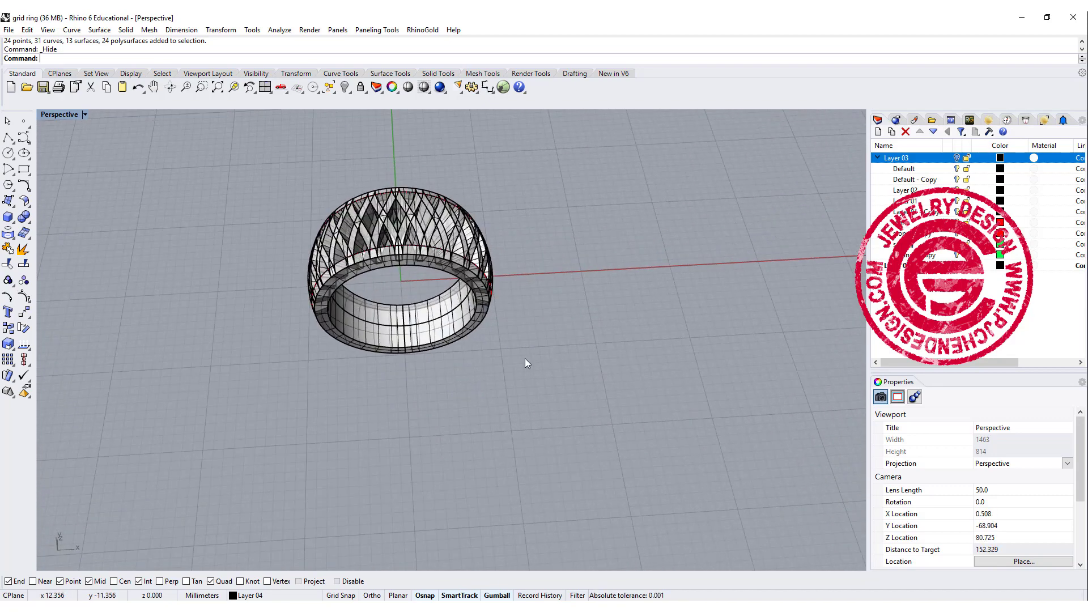
pyautogui.press('End')
pyautogui.press('End')
pyautogui.press('End')
pyautogui.press('End')
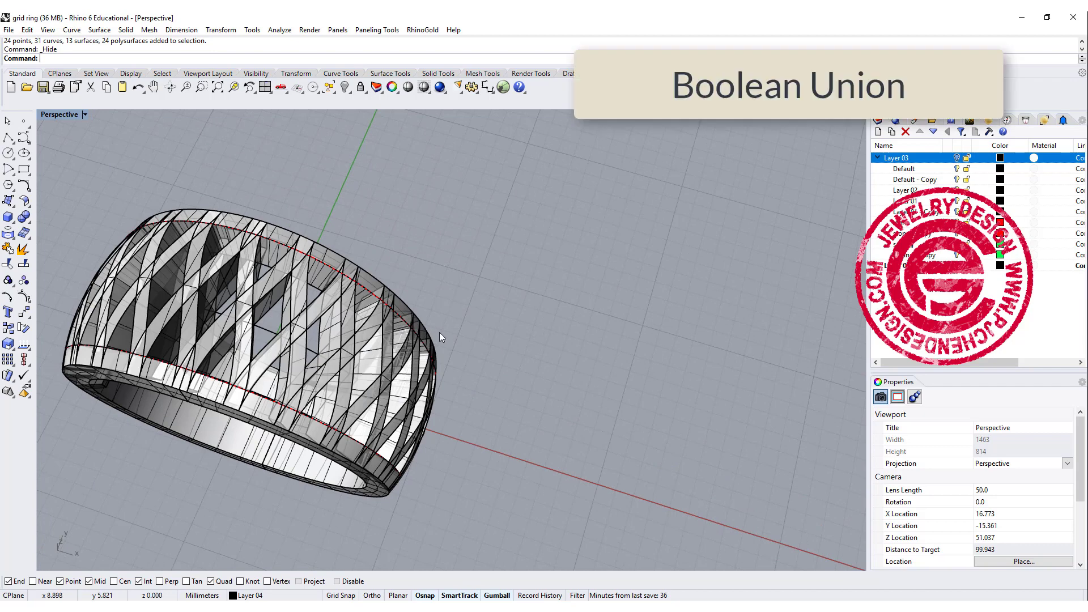
pyautogui.press('Home')
pyautogui.moveTo(364, 182); pyautogui.dragTo(773, 472)
pyautogui.click(24, 218)
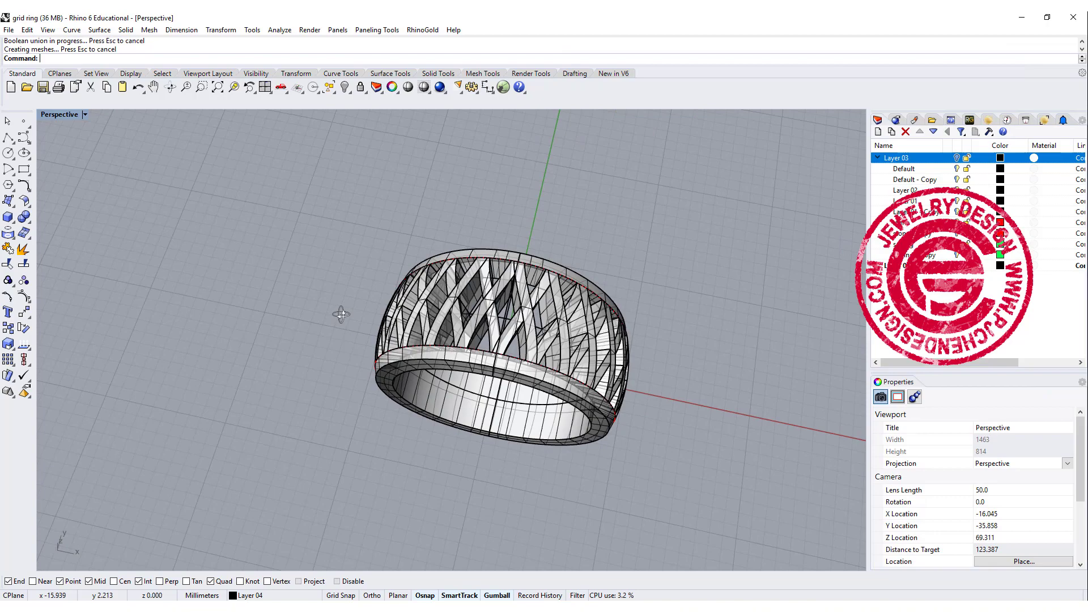
# Examine the red stones and green prong settings across the ring's lattice close up and from several angles.
pyautogui.scroll(-5, 504, 331)
pyautogui.scroll(6, 505, 331)
pyautogui.moveTo(465, 318); pyautogui.dragTo(553, 327, button='right')
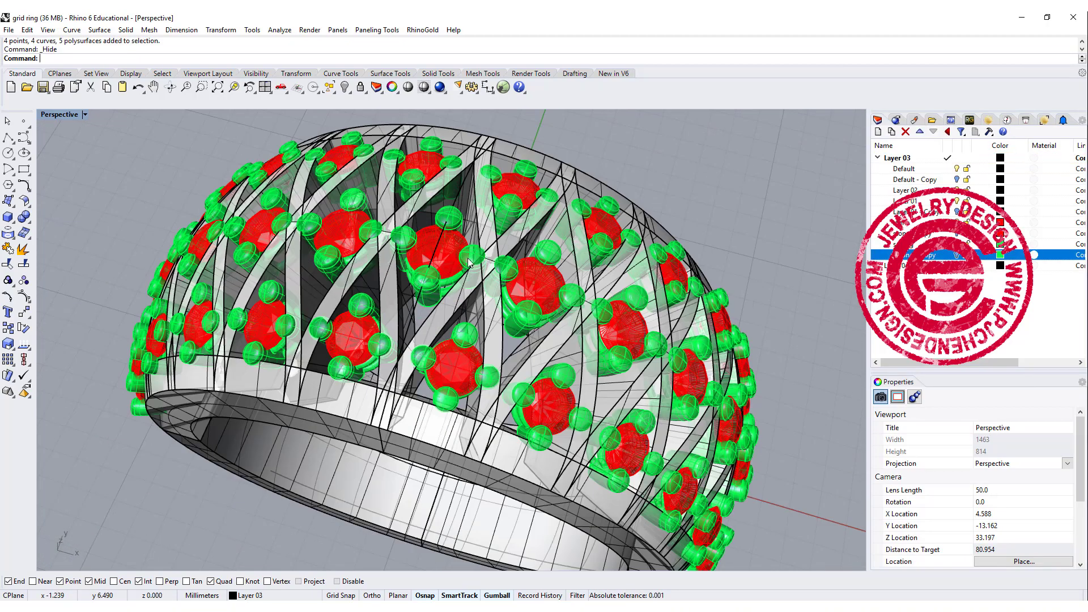
pyautogui.moveTo(532, 282); pyautogui.dragTo(532, 288, button='right')
pyautogui.scroll(8, 450, 230)
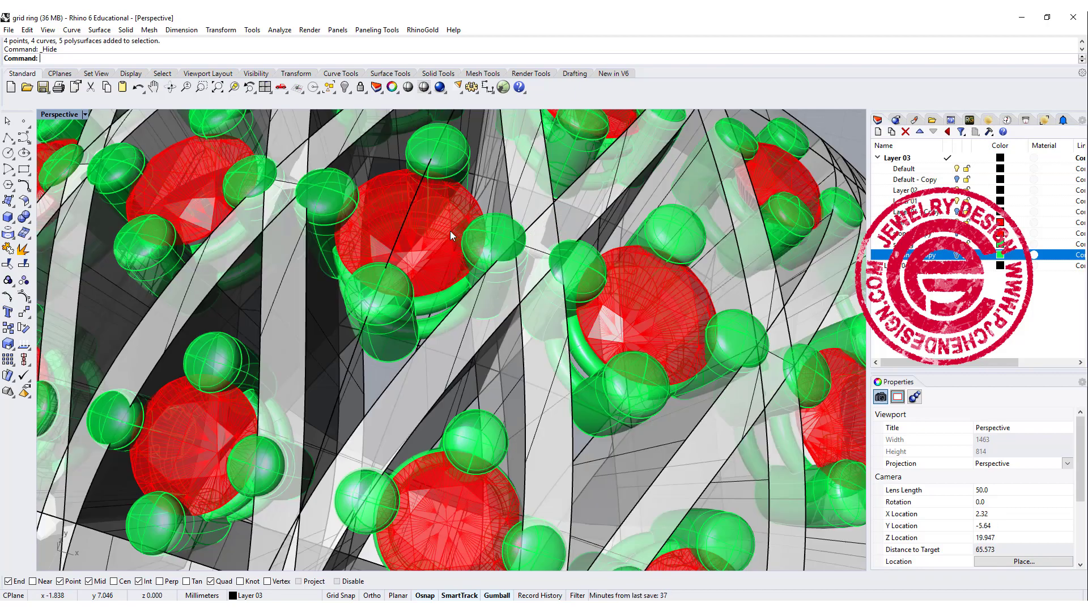
pyautogui.scroll(-8, 450, 230)
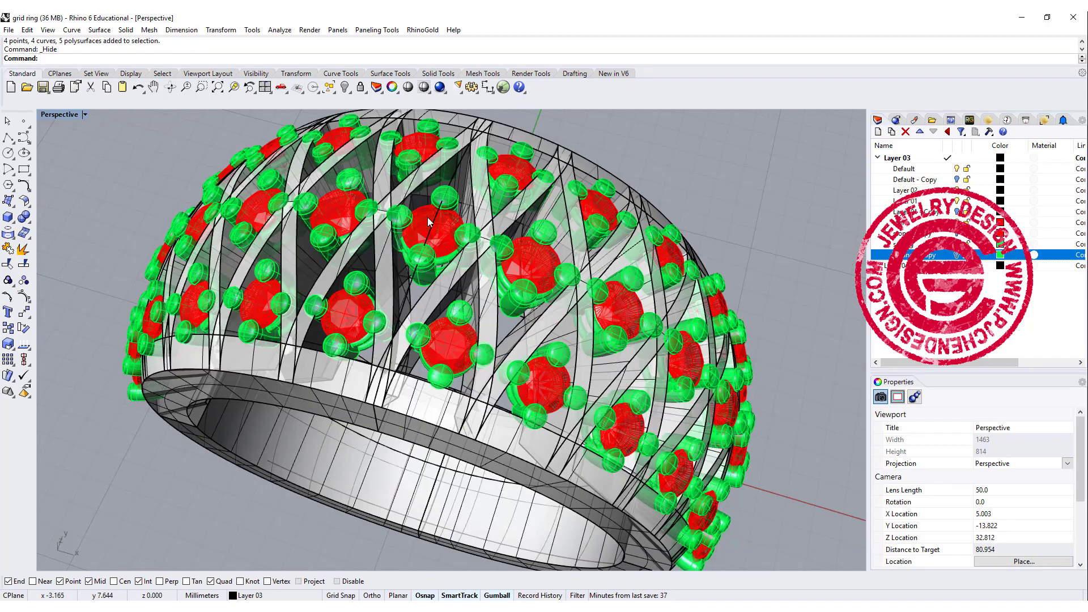
pyautogui.scroll(-10, 458, 231)
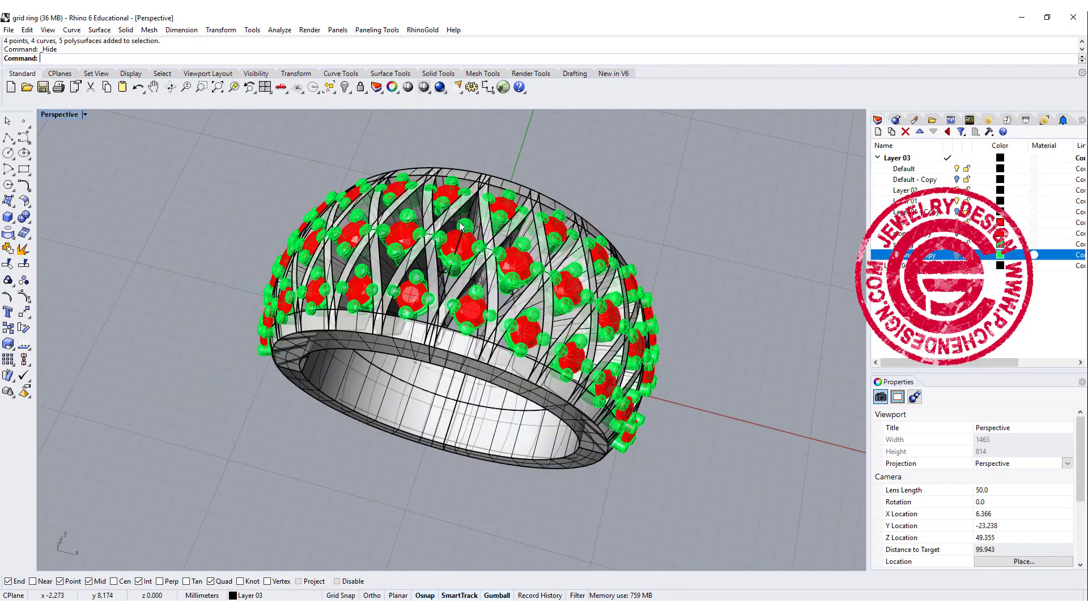
pyautogui.moveTo(428, 232); pyautogui.dragTo(422, 227, button='right')
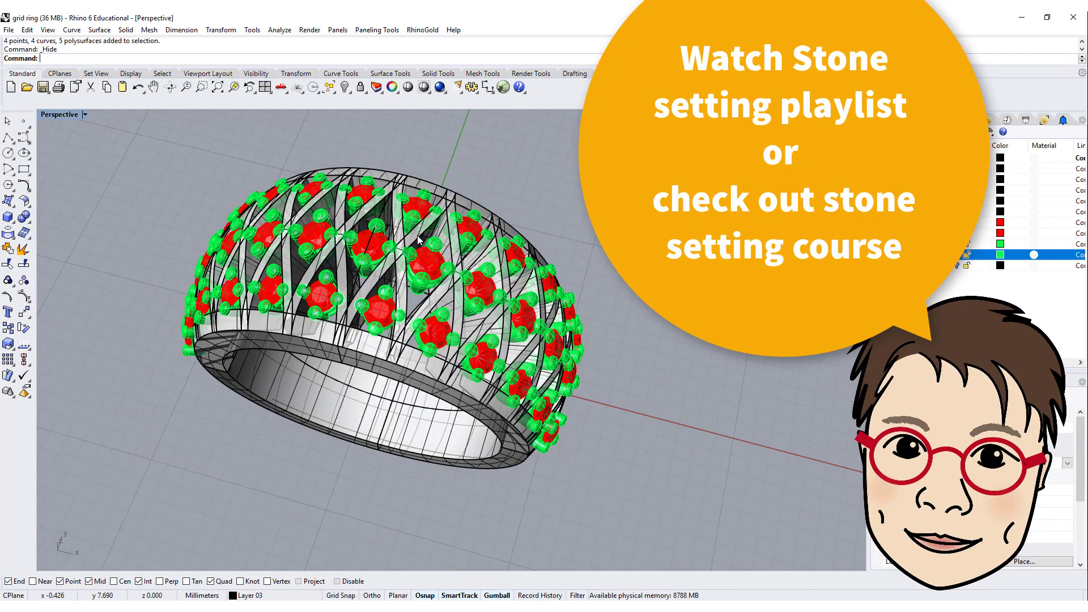
pyautogui.moveTo(418, 228)
pyautogui.mouseDown(button='right')
pyautogui.moveTo(393, 240)
pyautogui.moveTo(421, 239)
pyautogui.moveTo(413, 245)
pyautogui.mouseUp(button='right')
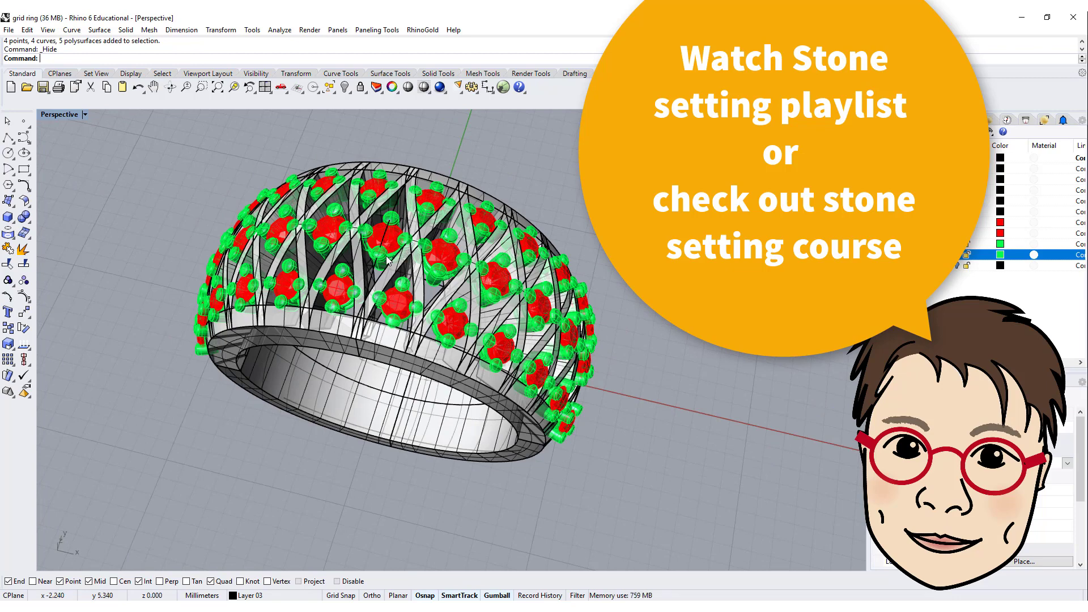
pyautogui.moveTo(385, 261); pyautogui.dragTo(374, 281, button='right')
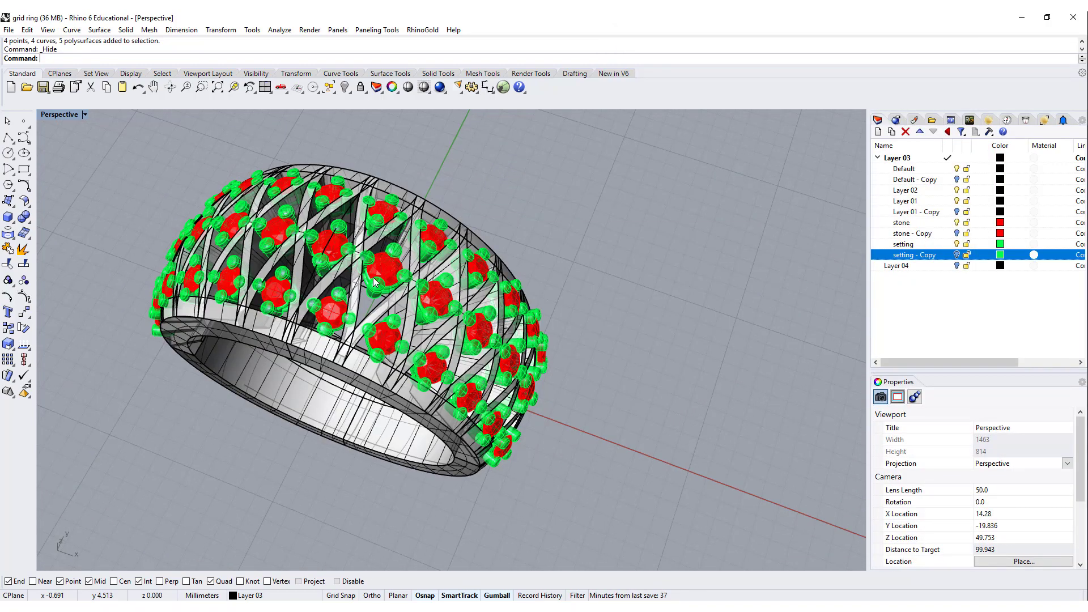
pyautogui.moveTo(564, 378); pyautogui.dragTo(576, 391, button='right')
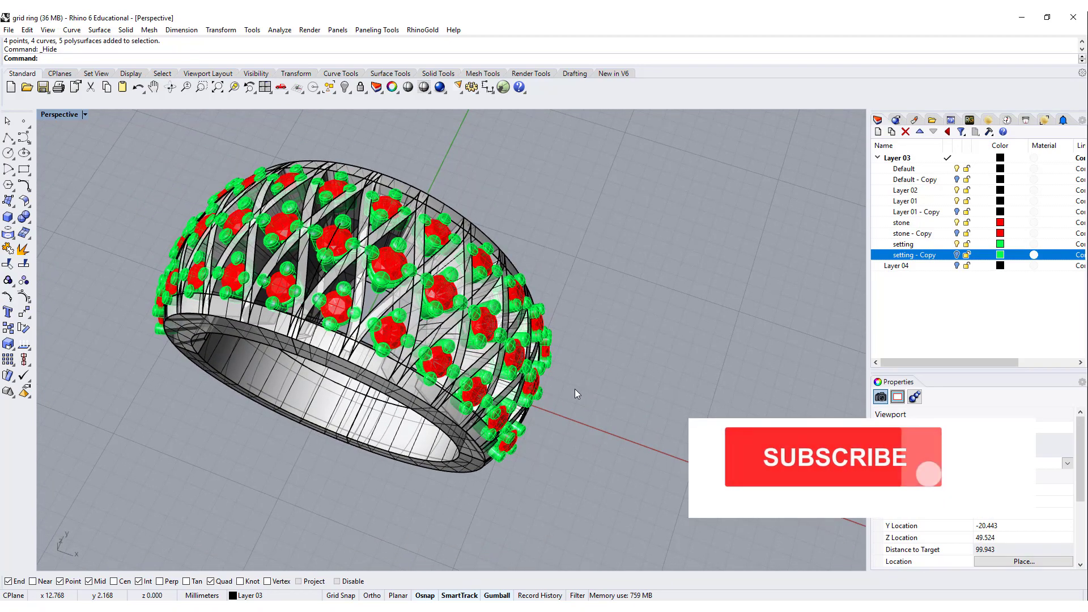
pyautogui.moveTo(575, 383); pyautogui.dragTo(605, 376, button='right')
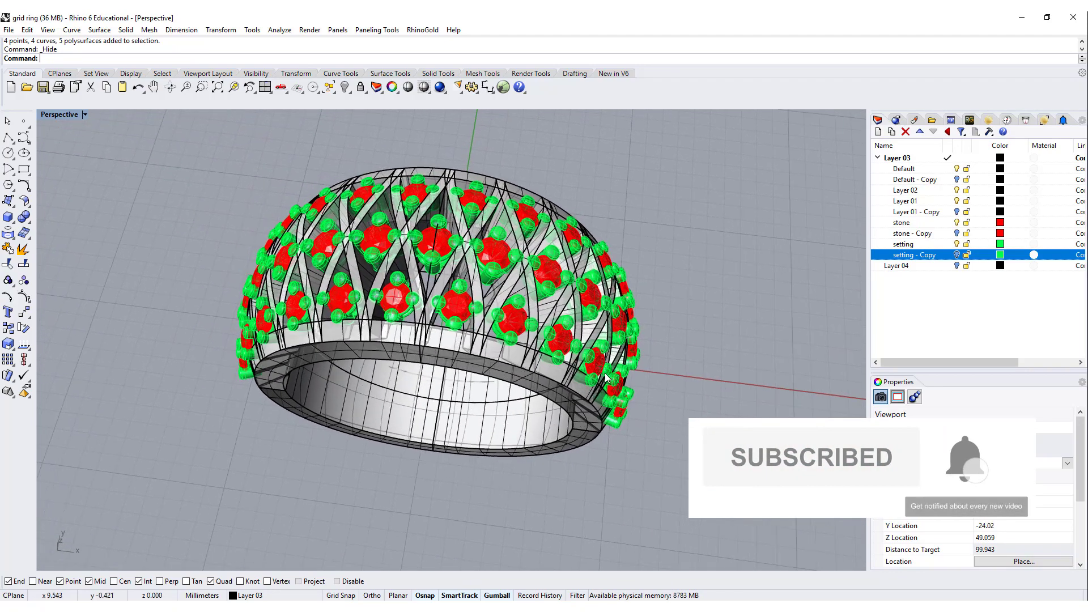